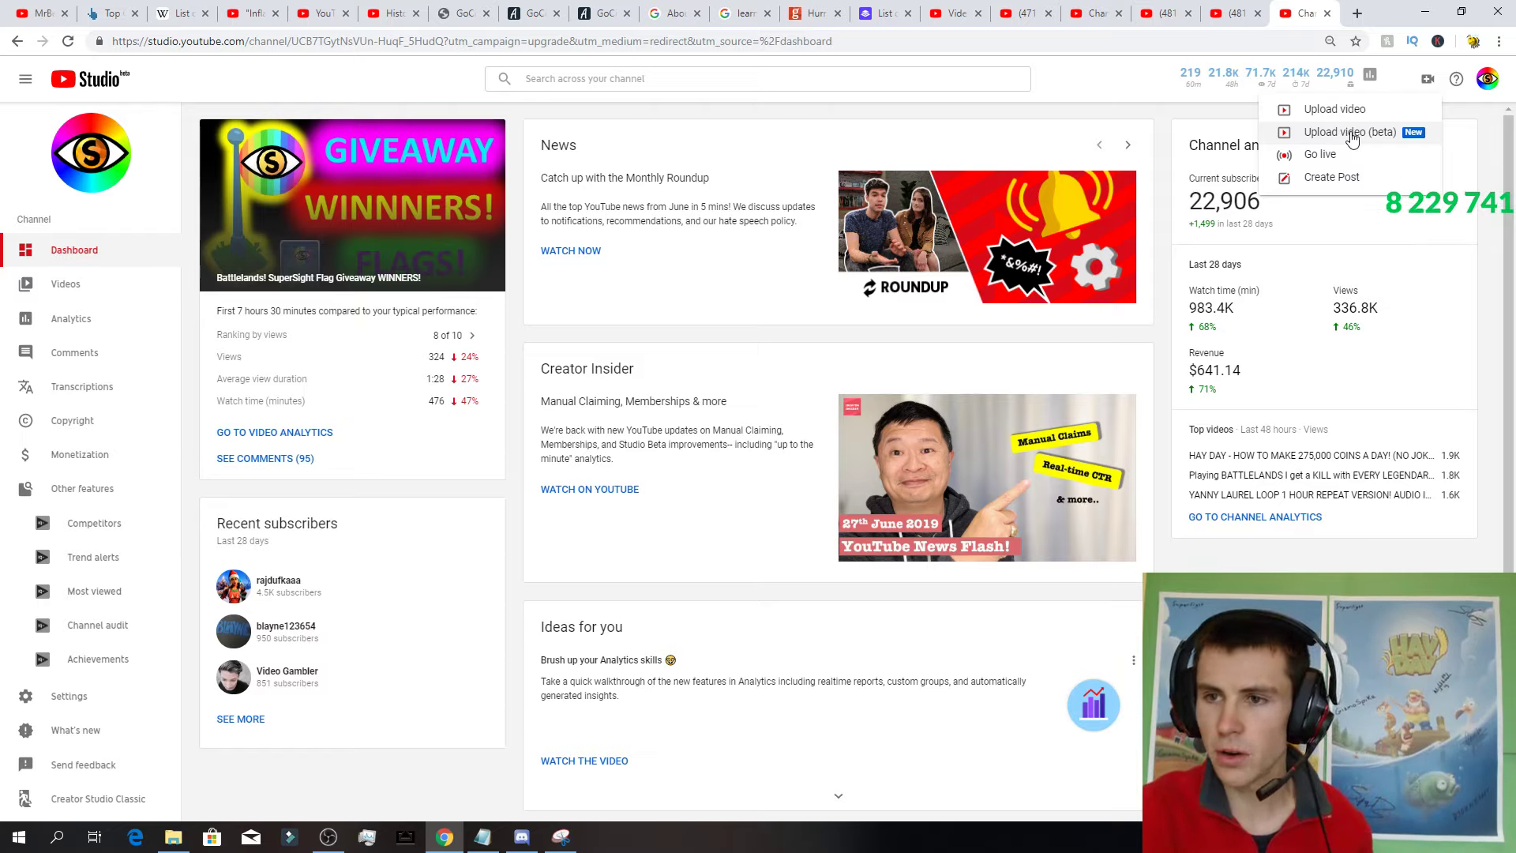
{"action": "left_click", "coordinate": [1353, 138]}
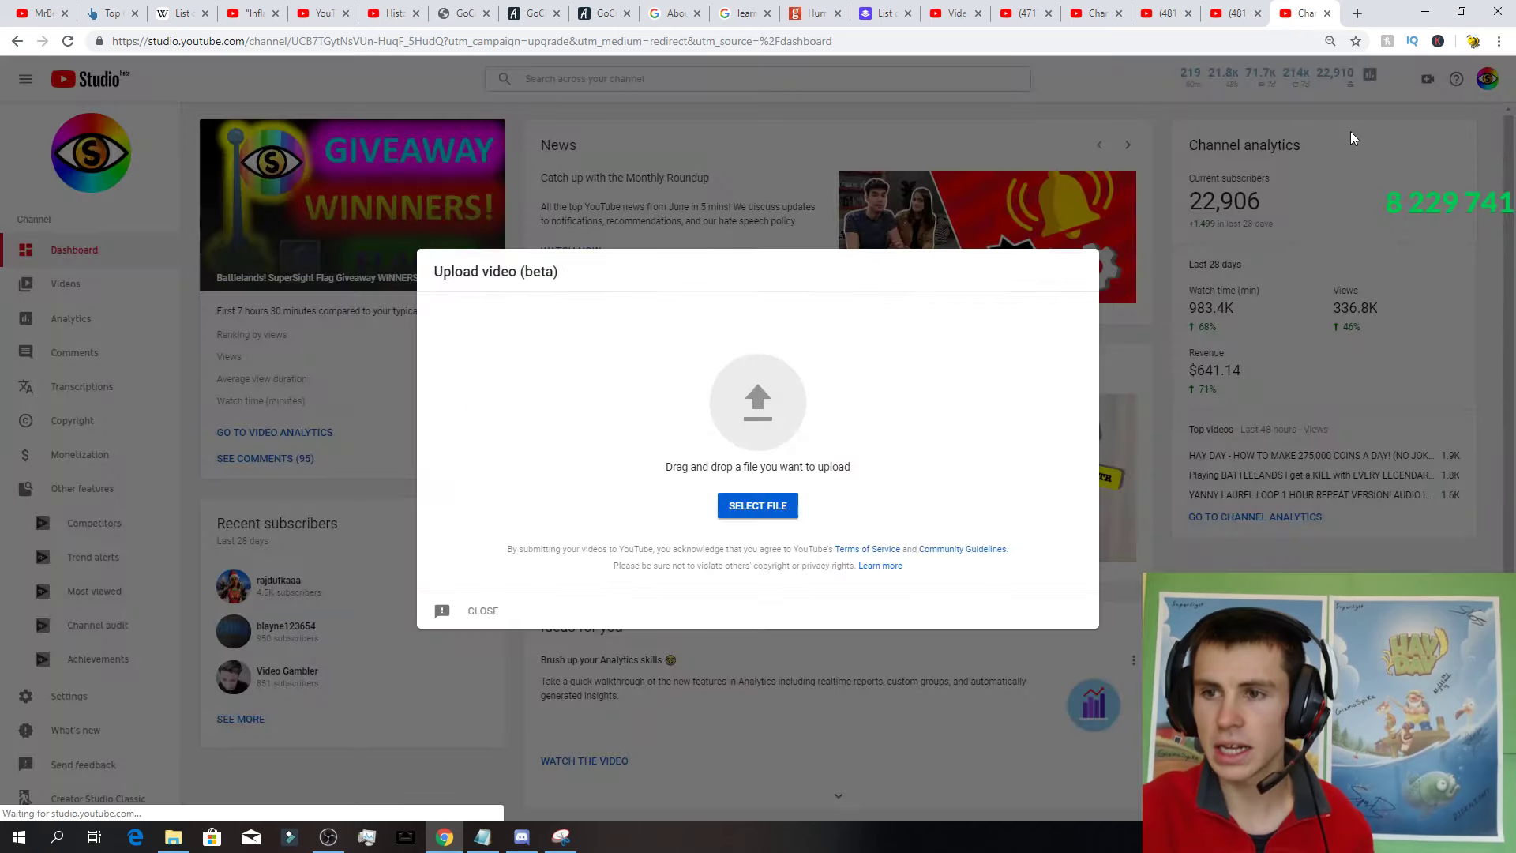
{"action": "left_click", "coordinate": [755, 409]}
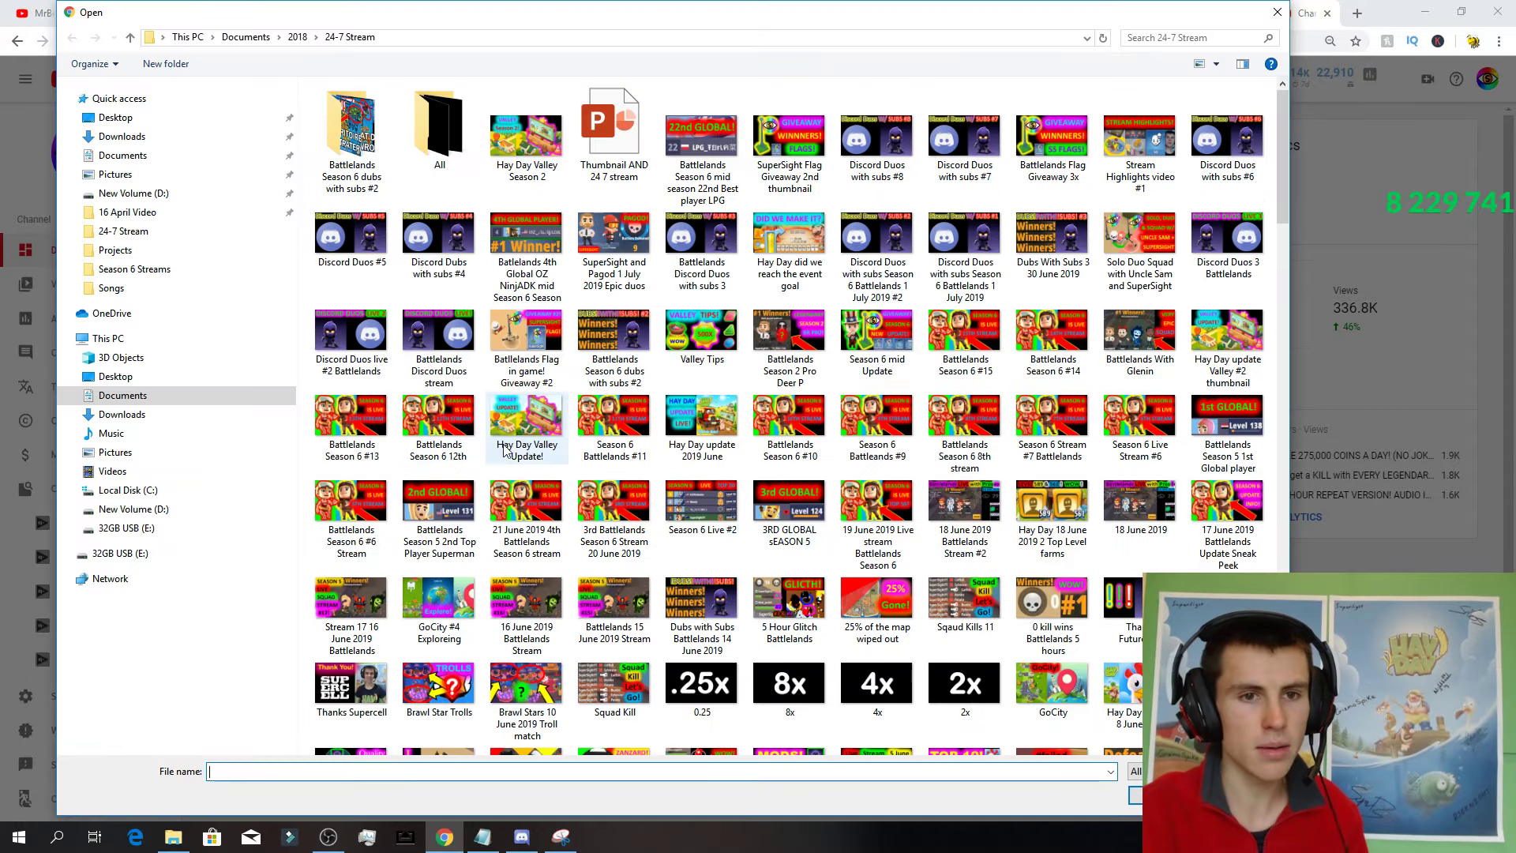
{"action": "left_click", "coordinate": [156, 164]}
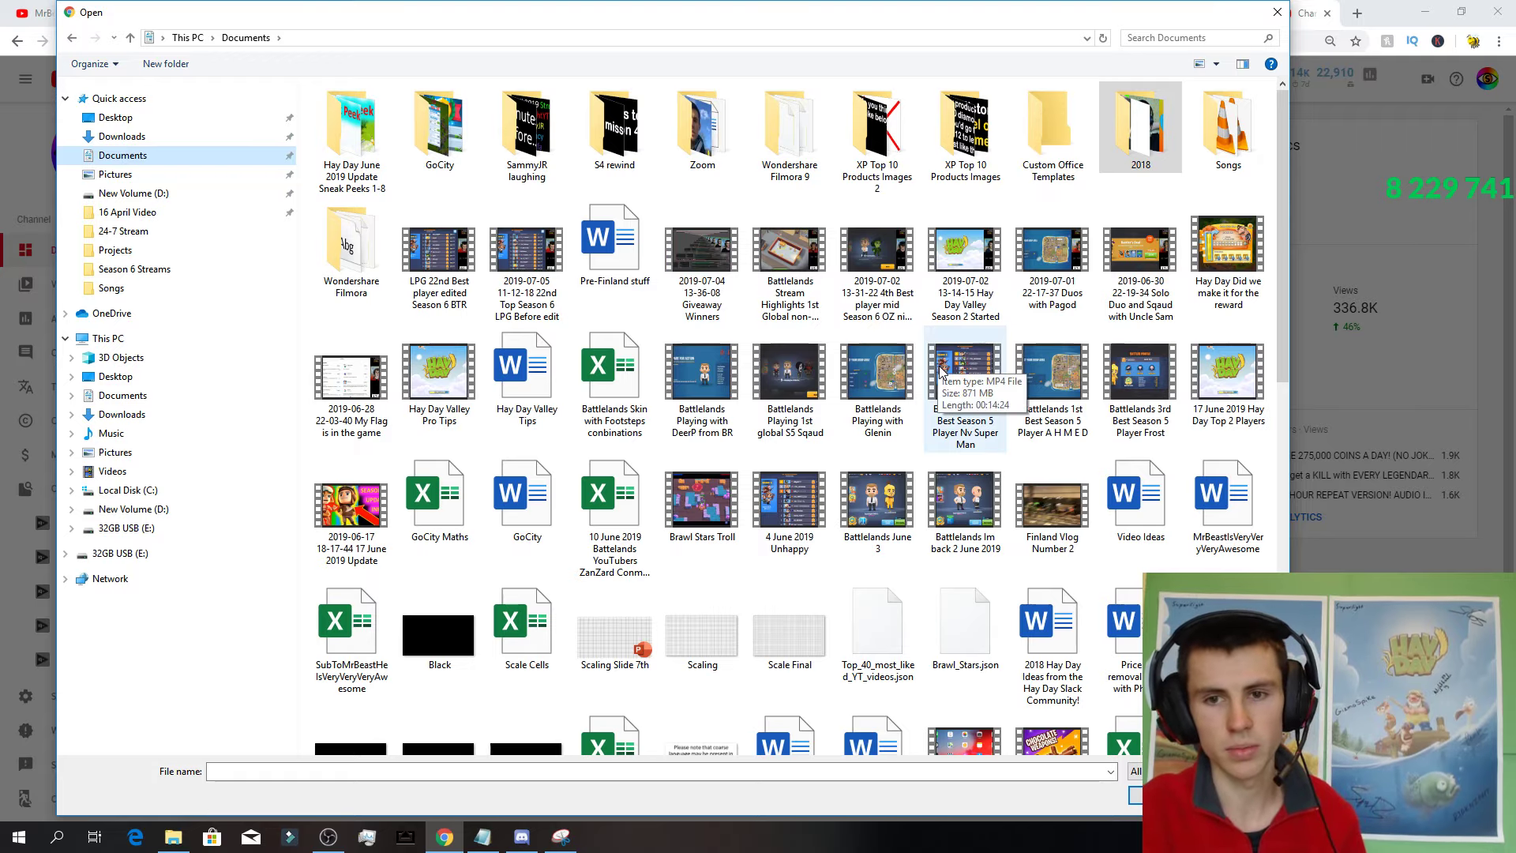
{"action": "left_click", "coordinate": [964, 284]}
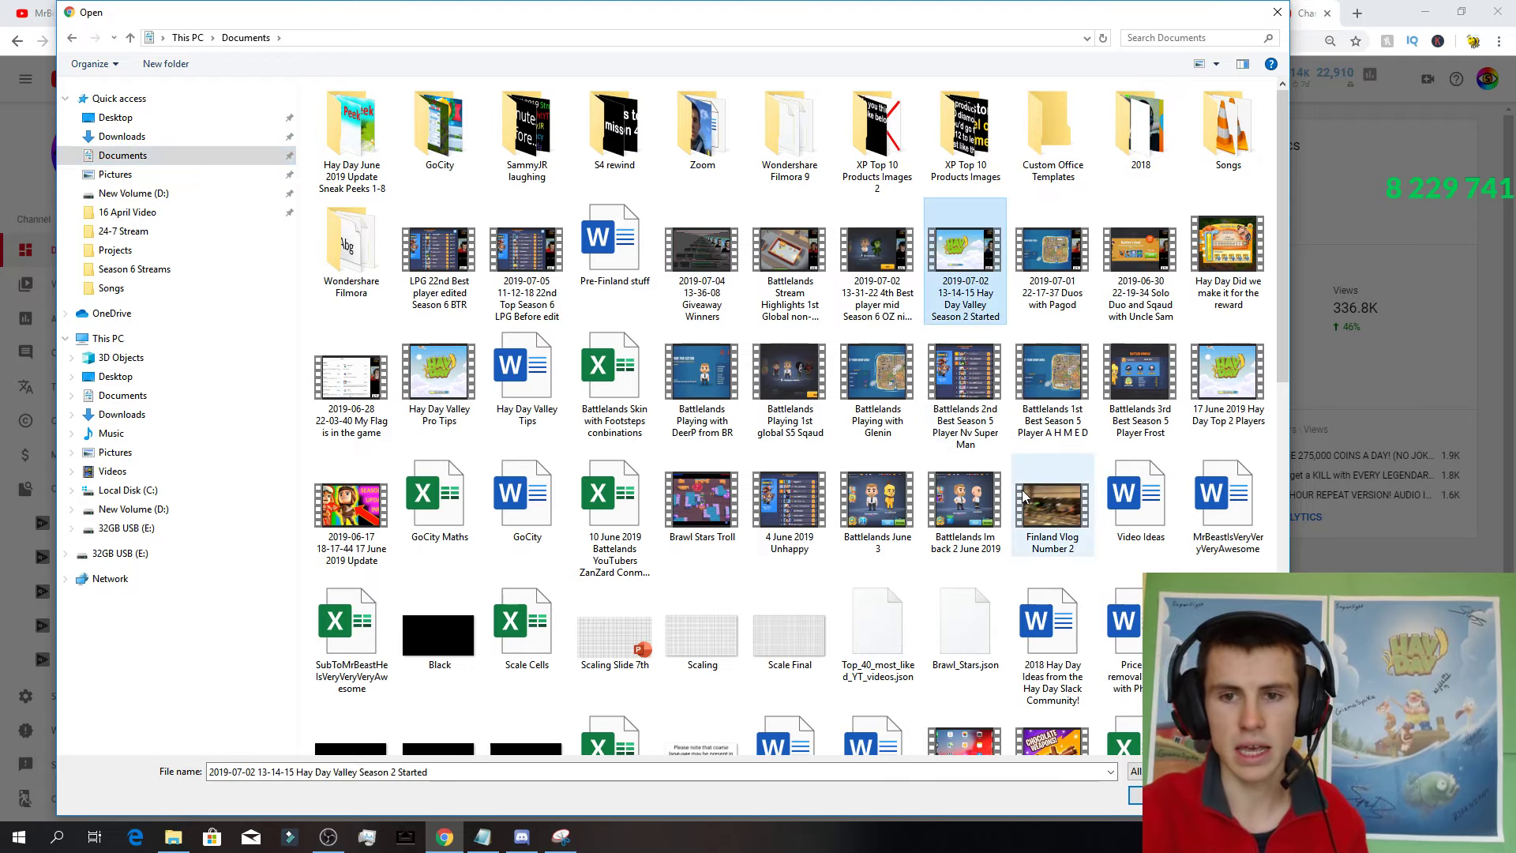
{"action": "key", "text": "Return"}
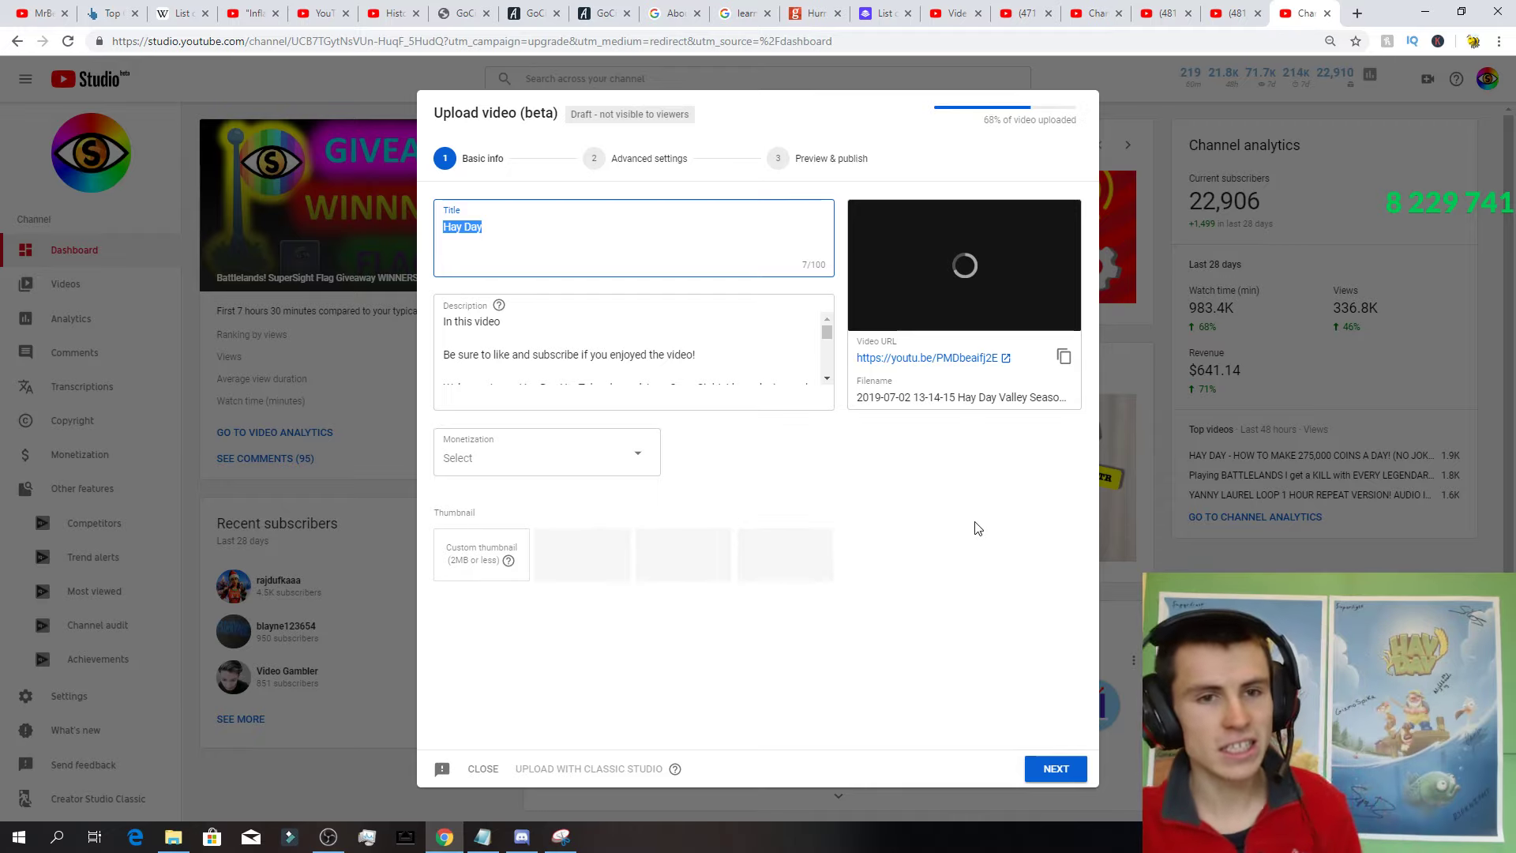
Set the video's title to "Hay Day Valley Season 2 has Started!".
{"action": "left_click", "coordinate": [543, 331]}
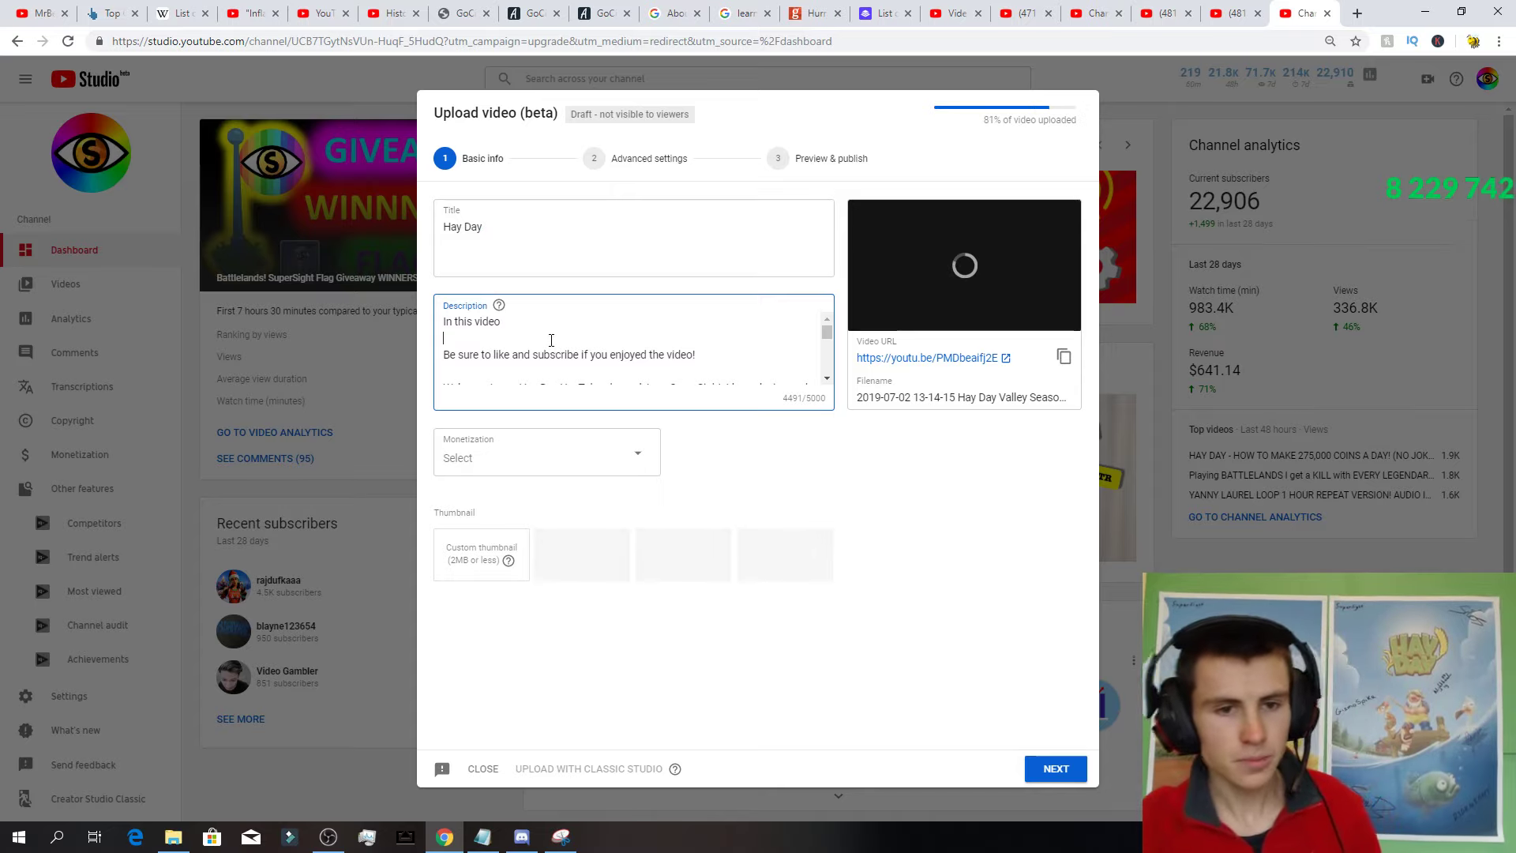
{"action": "left_click_drag", "start_coordinate": [504, 229], "coordinate": [373, 221]}
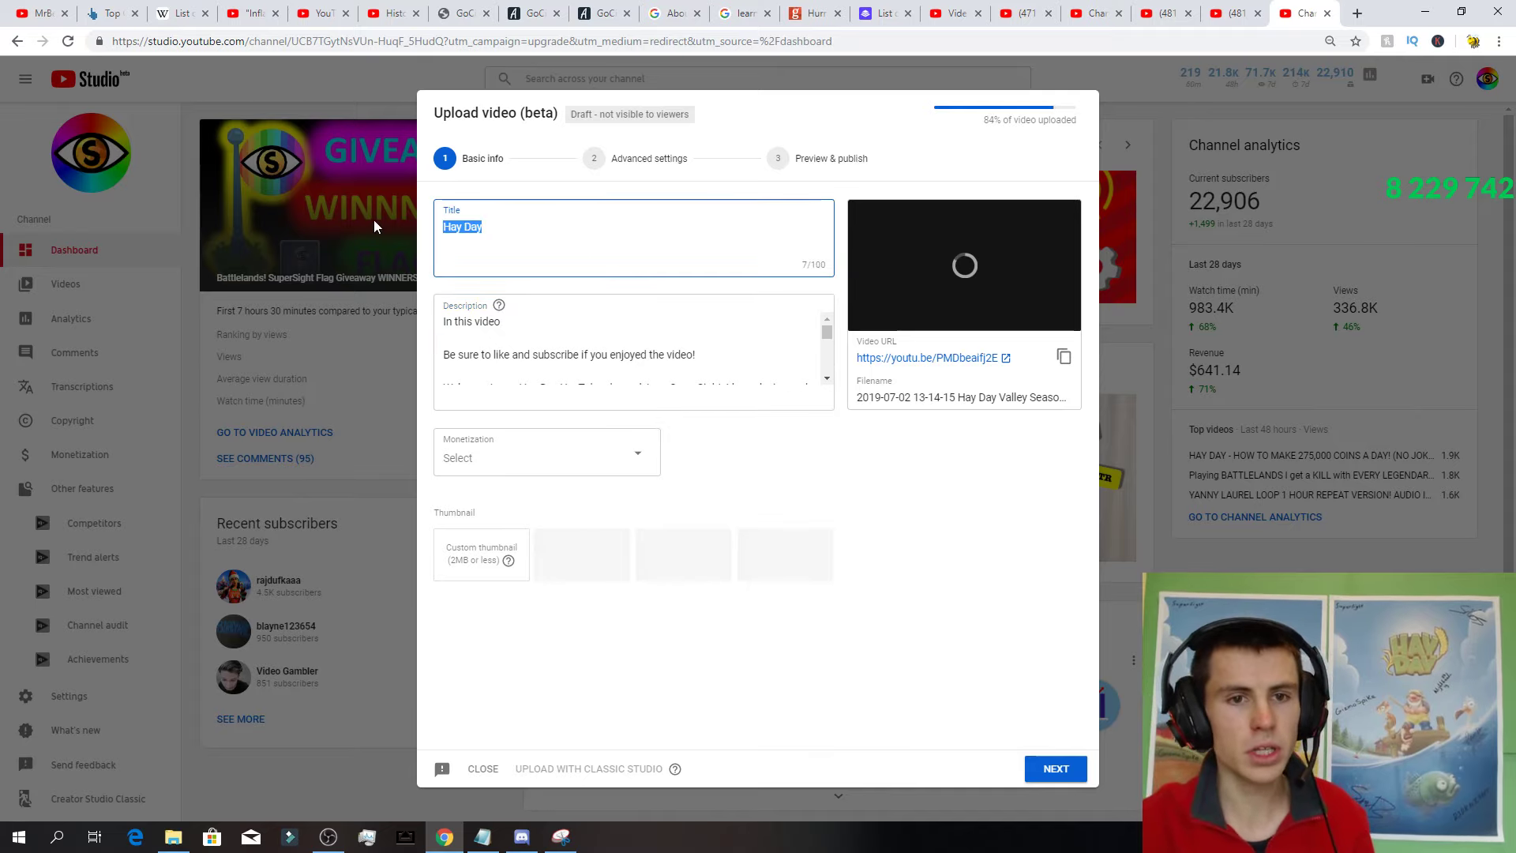
{"action": "left_click", "coordinate": [592, 237]}
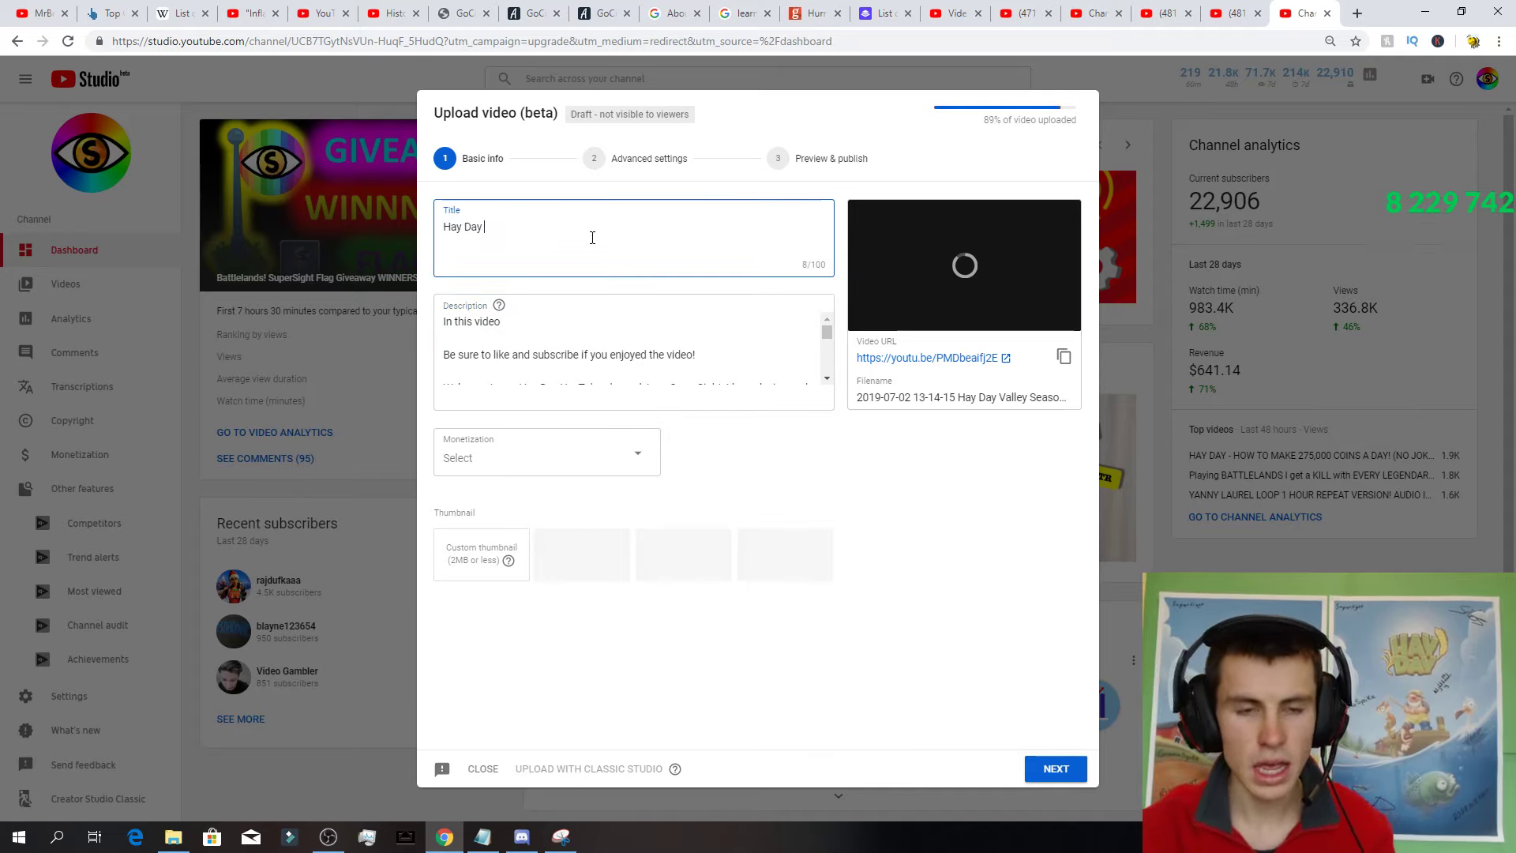
{"action": "type", "text": "Valley Season 2"}
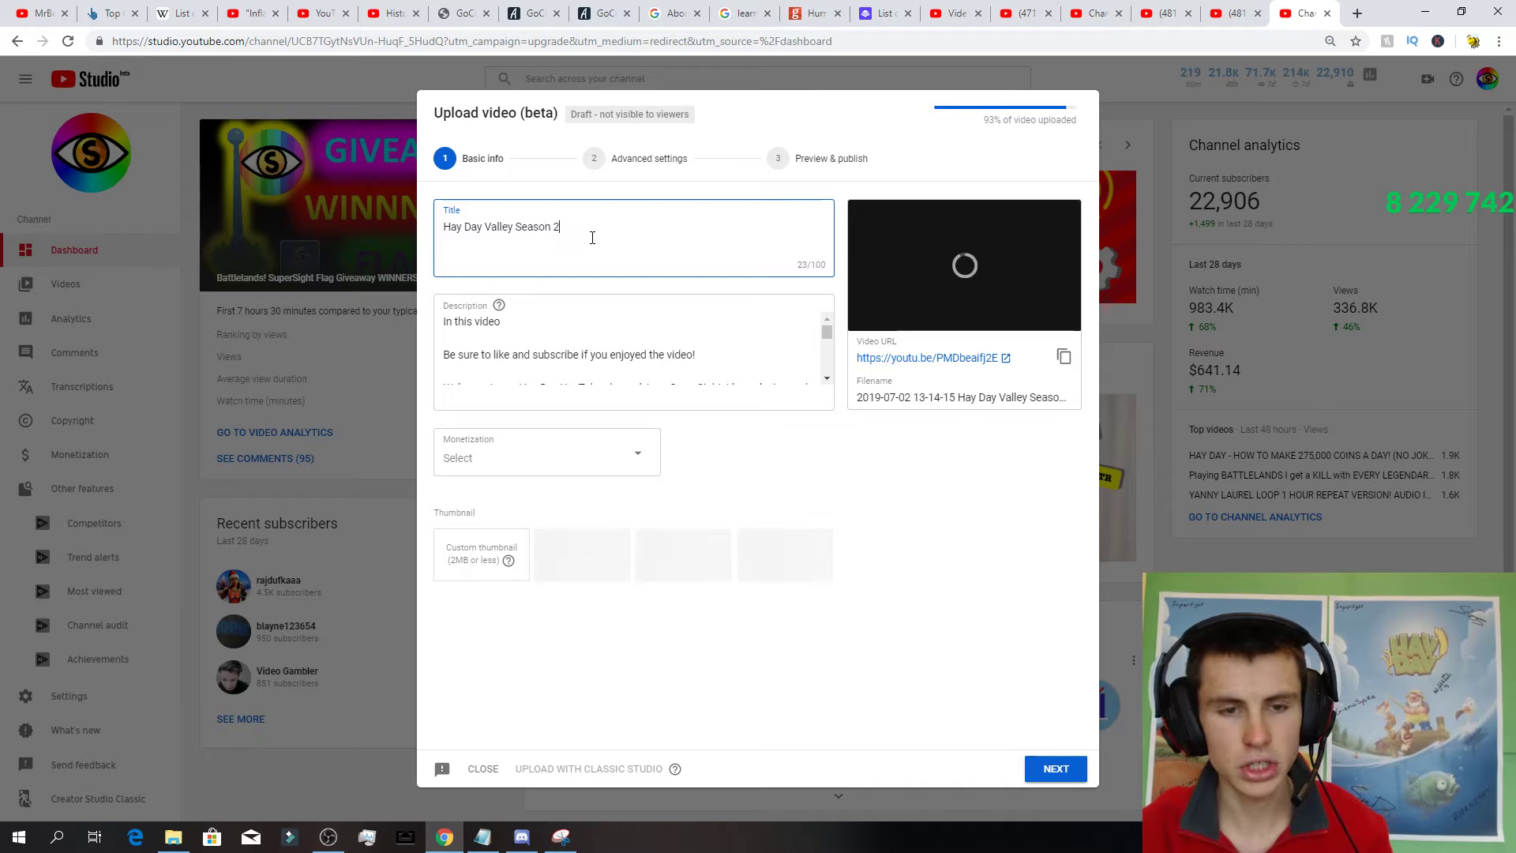
{"action": "type", "text": " has Started!"}
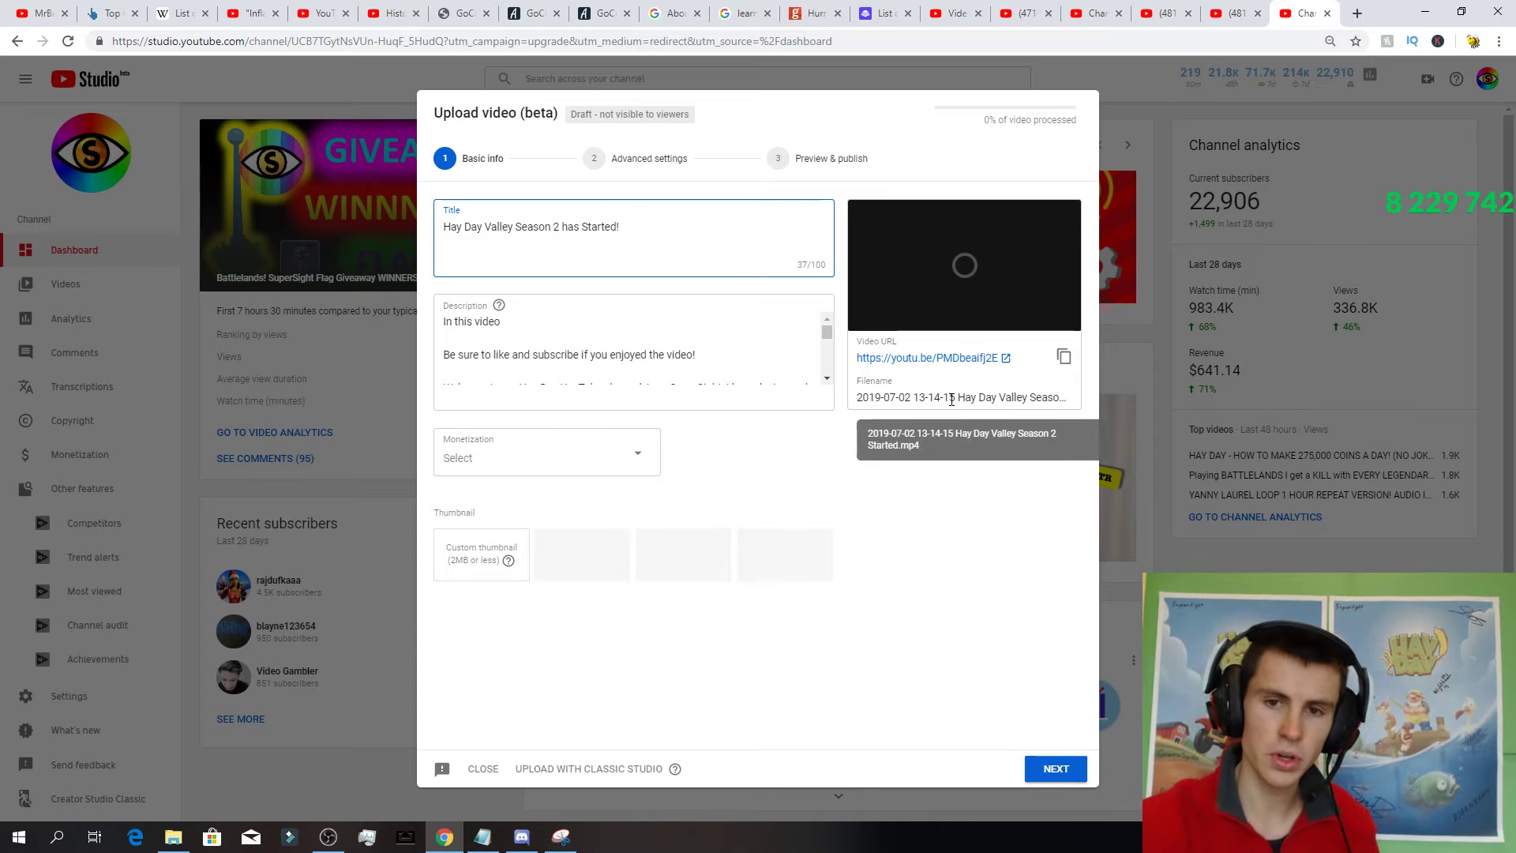
Copy the video's link, paste it below the description's first line and delete it again.
{"action": "left_click", "coordinate": [1064, 359]}
{"action": "left_click", "coordinate": [681, 338]}
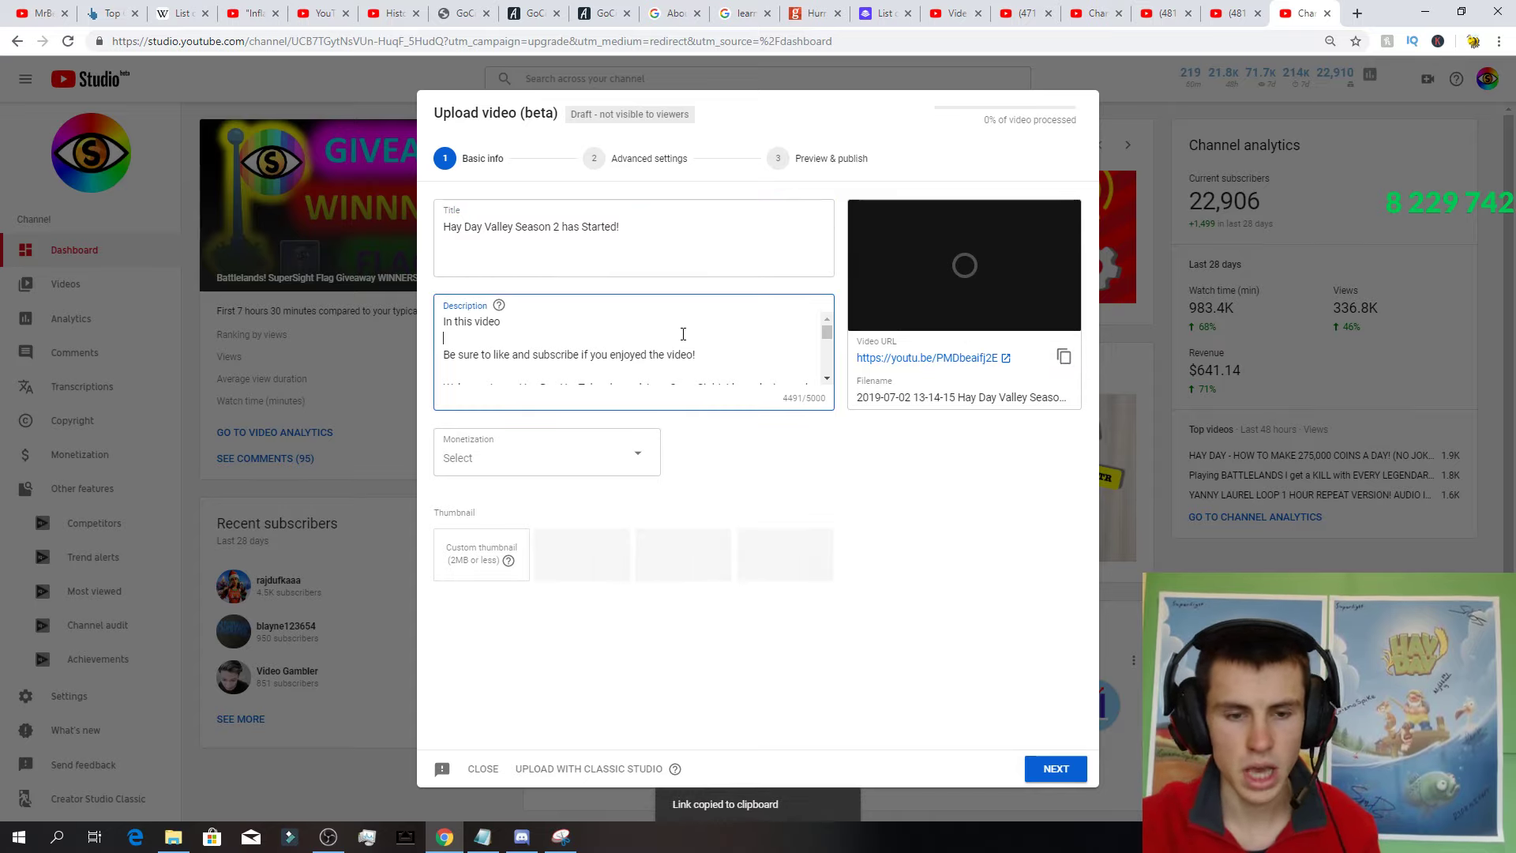
{"action": "key", "text": "ctrl+v"}
{"action": "key", "text": "ctrl+shift+Left"}
{"action": "key", "text": "ctrl+shift+Left"}
{"action": "key", "text": "ctrl+shift+Left"}
{"action": "key", "text": "ctrl+shift+Left"}
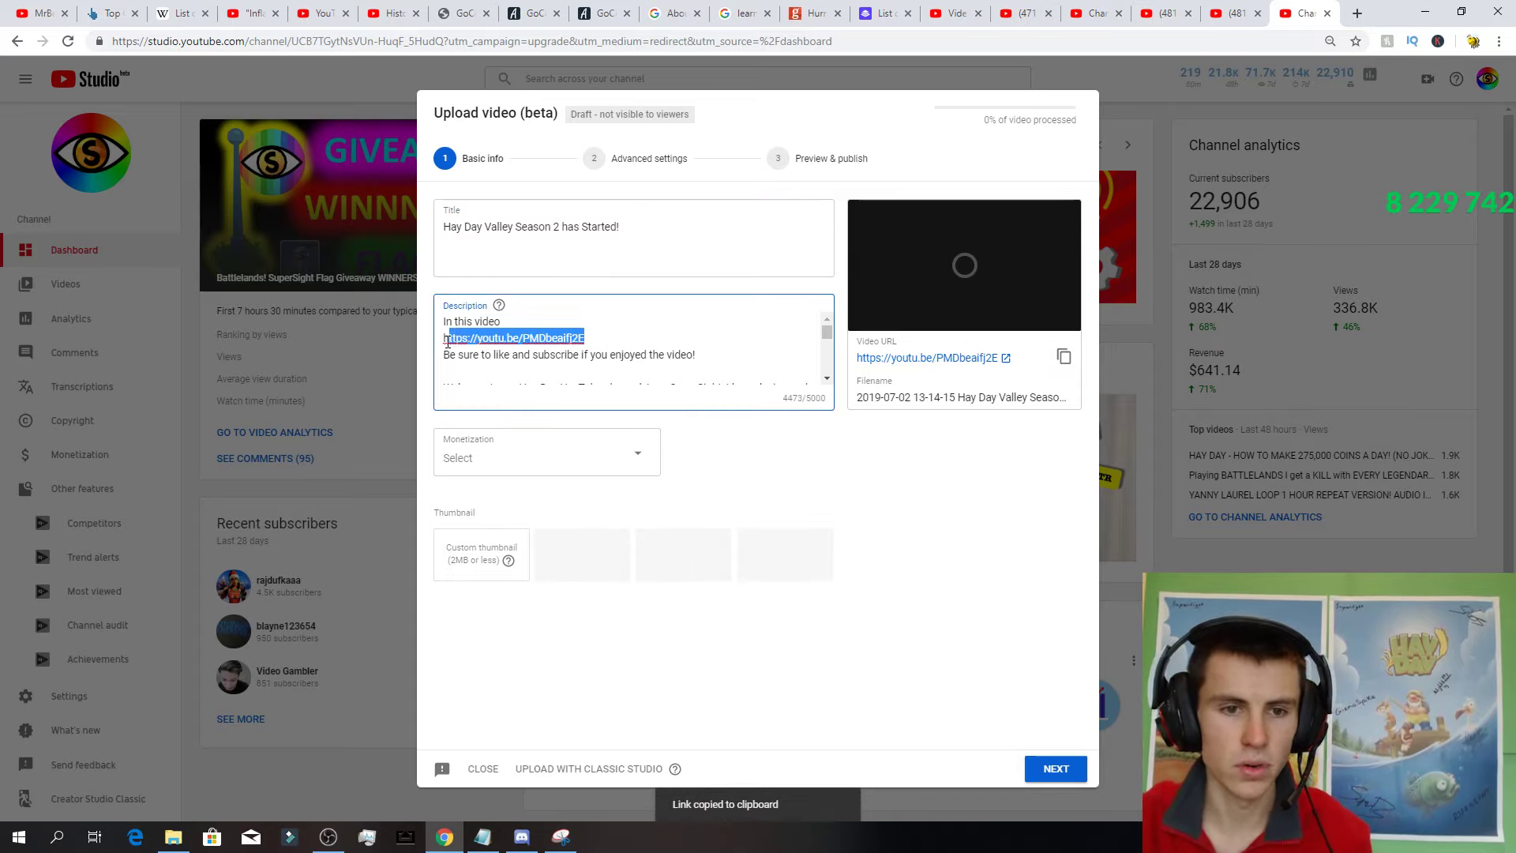
{"action": "key", "text": "BackSpace"}
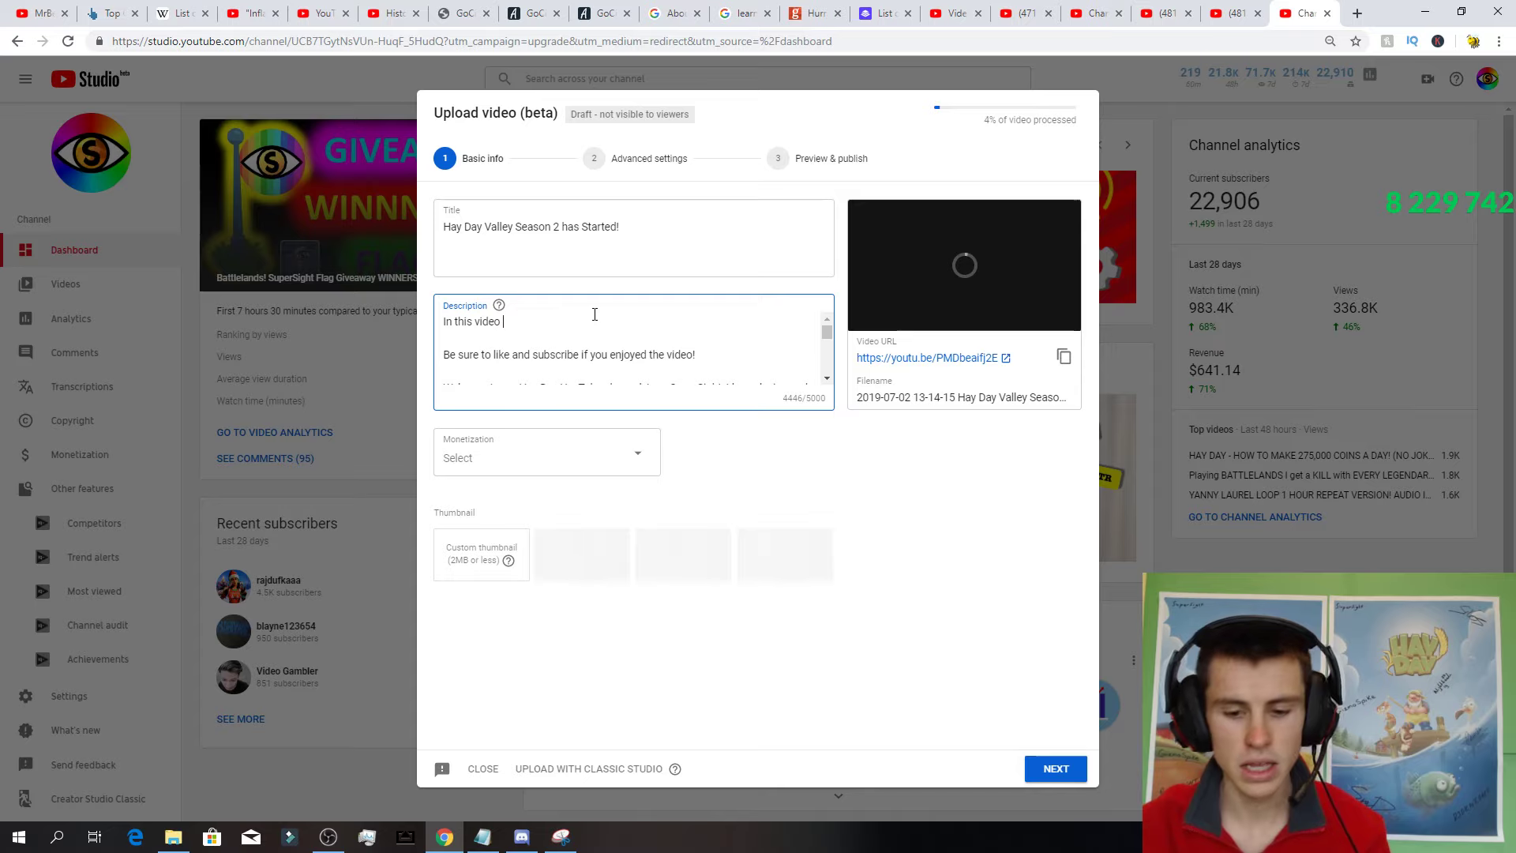
Complete the description's first line as "In this video I show you what Season 2 of the Hay Day Valley looks like!".
{"action": "type", "text": "show you"}
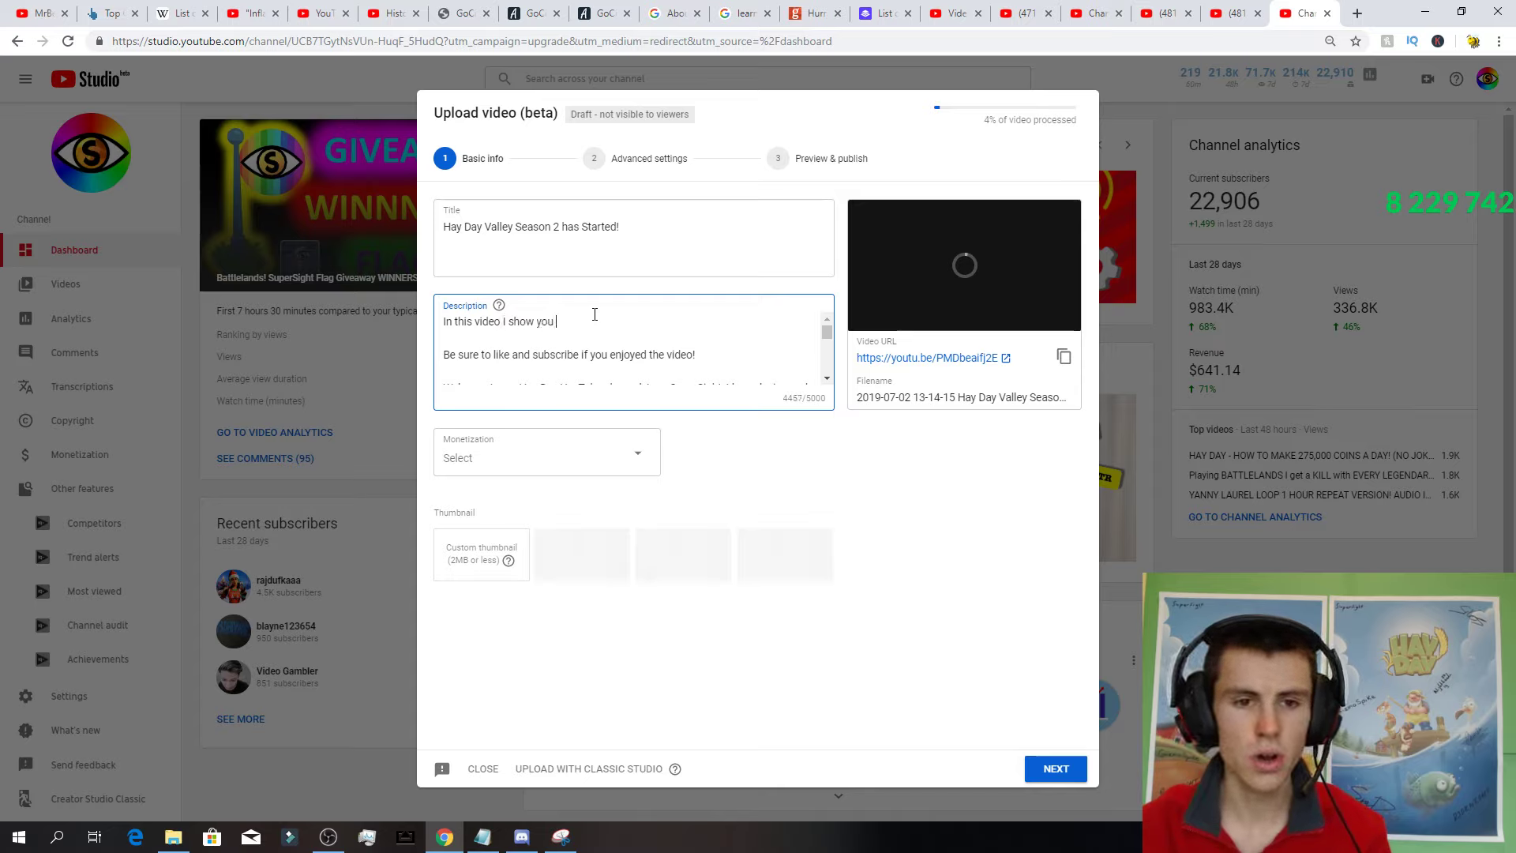
{"action": "type", "text": " what Season"}
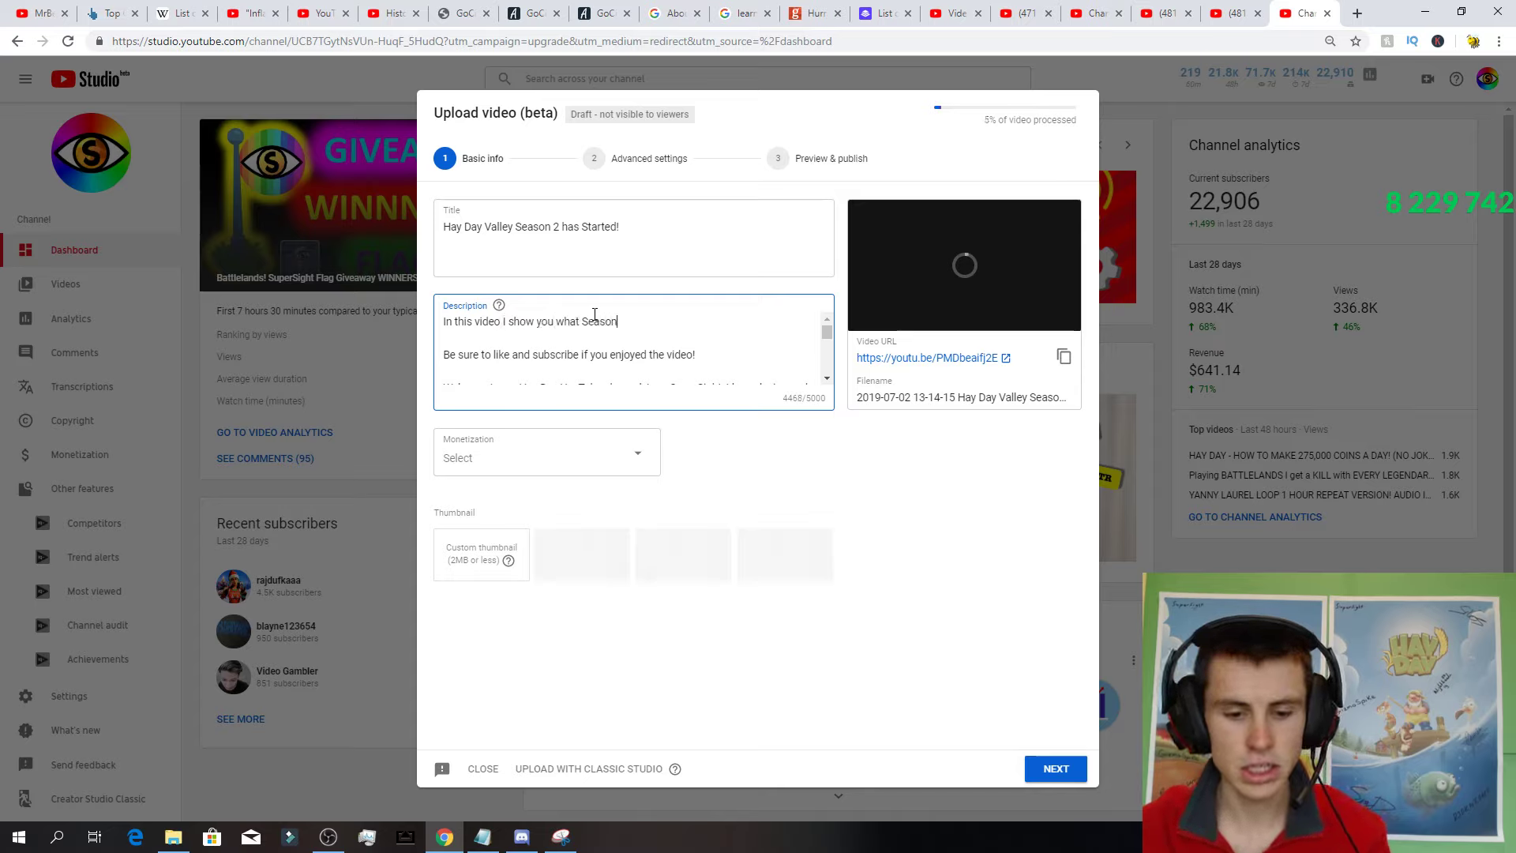
{"action": "type", "text": " 2 of the Hay Day"}
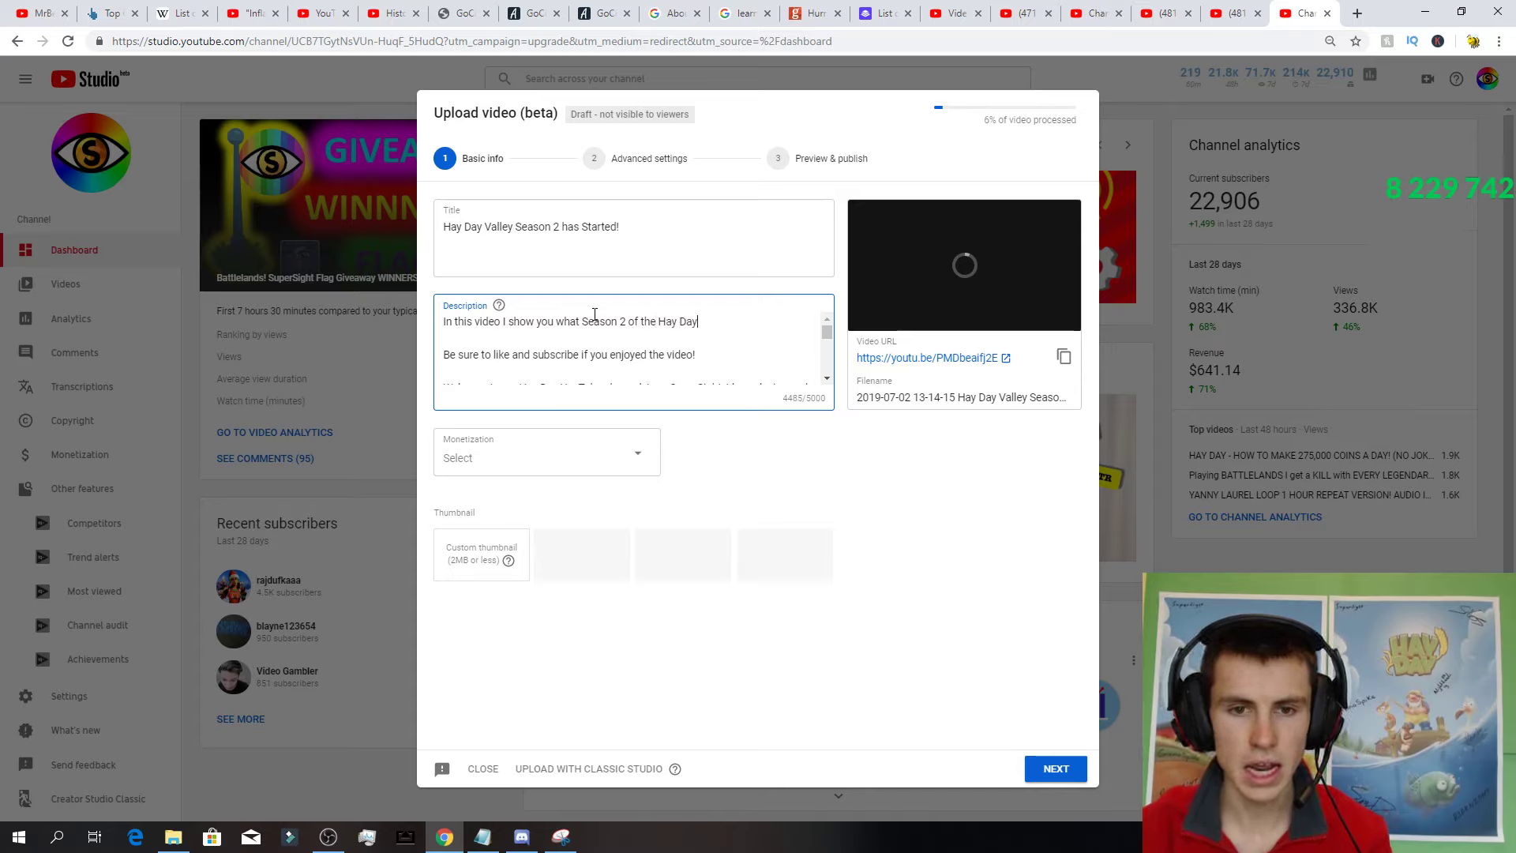
{"action": "type", "text": " Valley "}
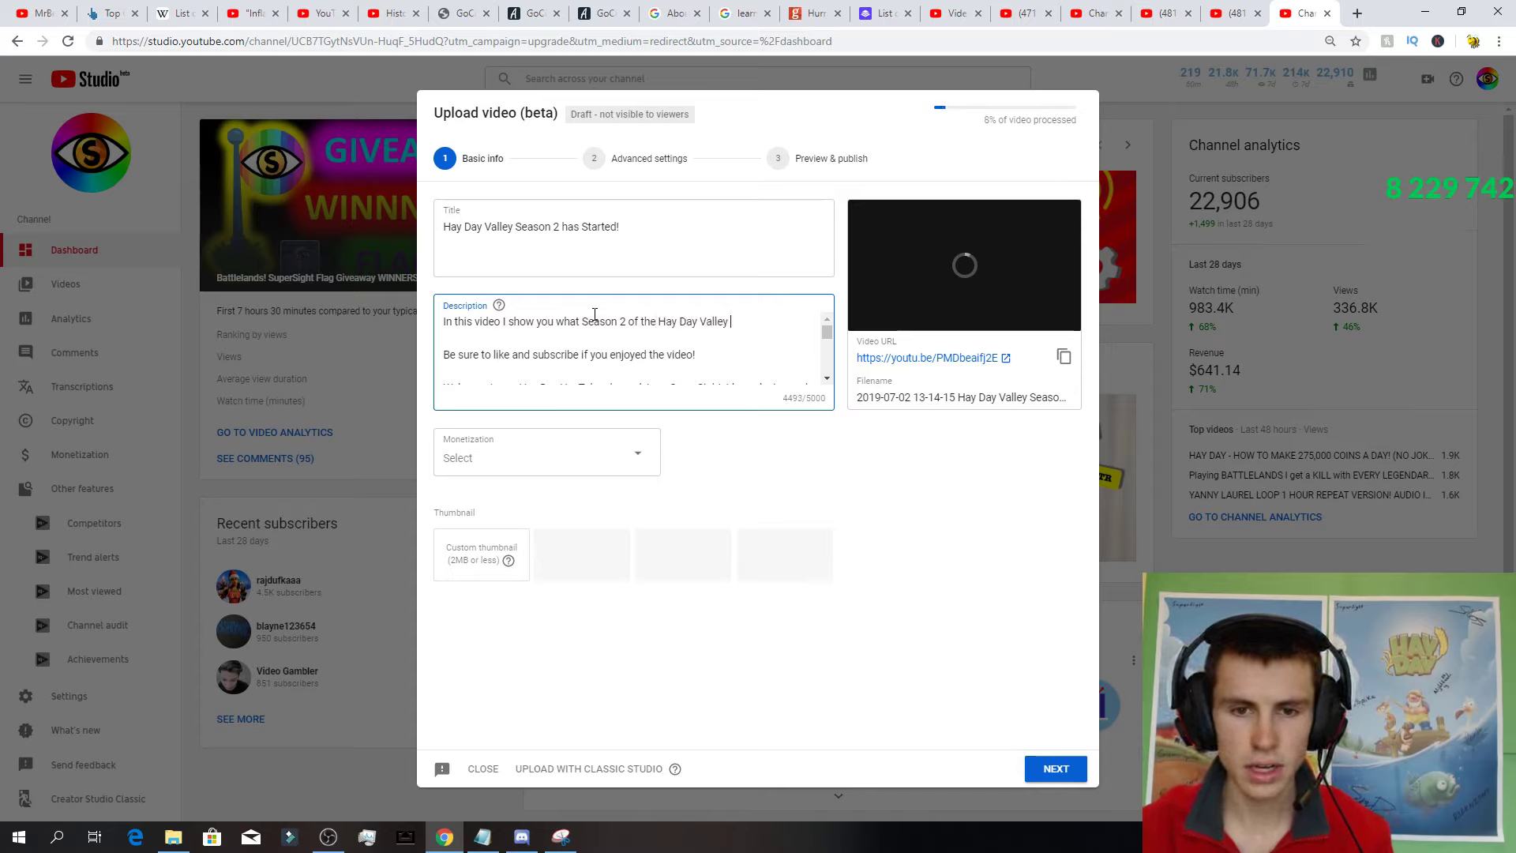
{"action": "type", "text": "looks like!"}
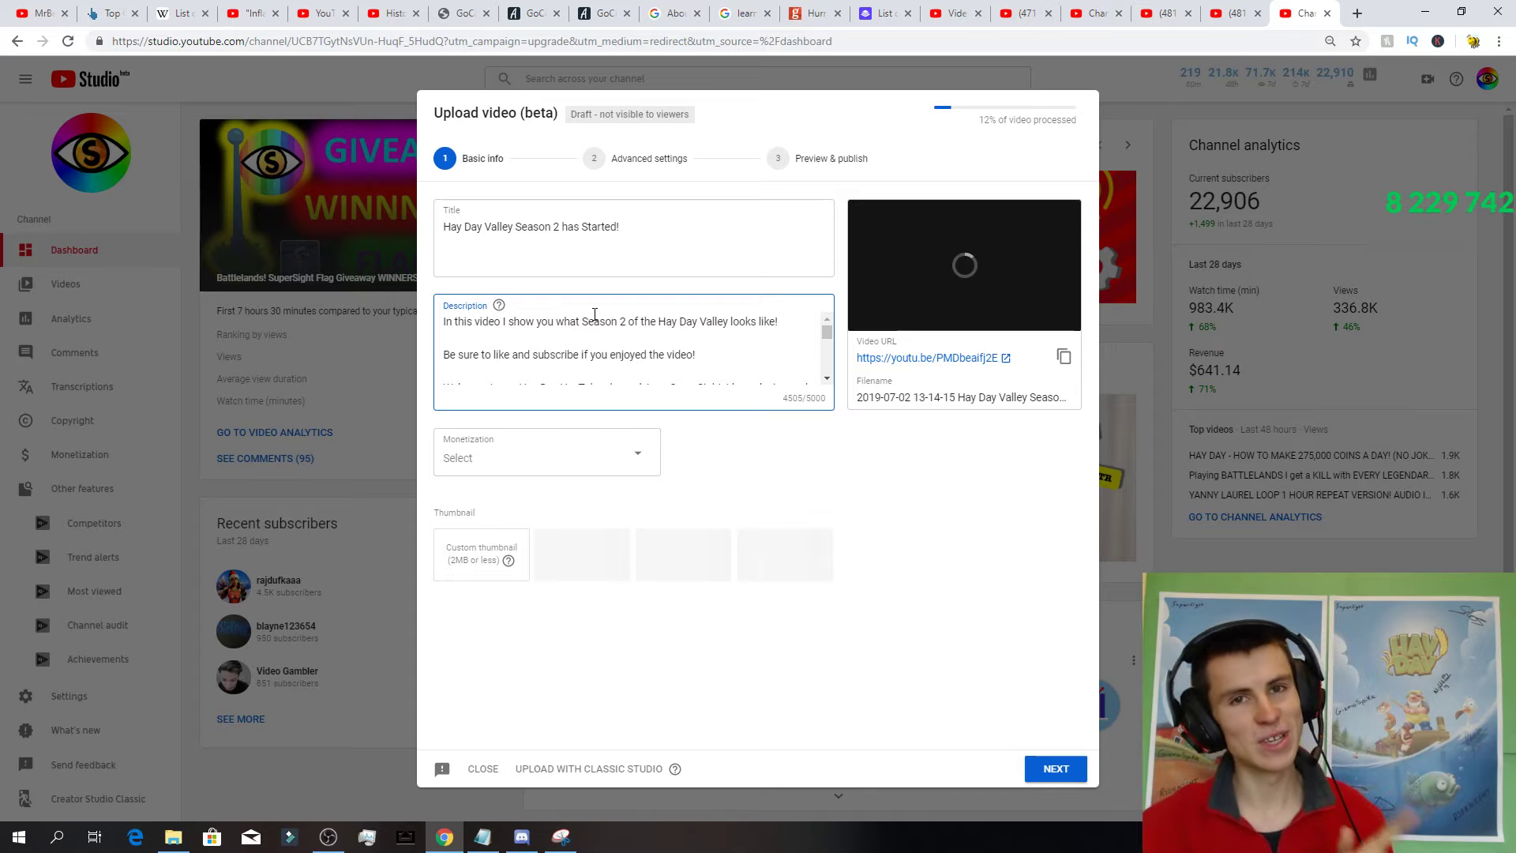
Turn monetization on for the video.
{"action": "left_click", "coordinate": [646, 451]}
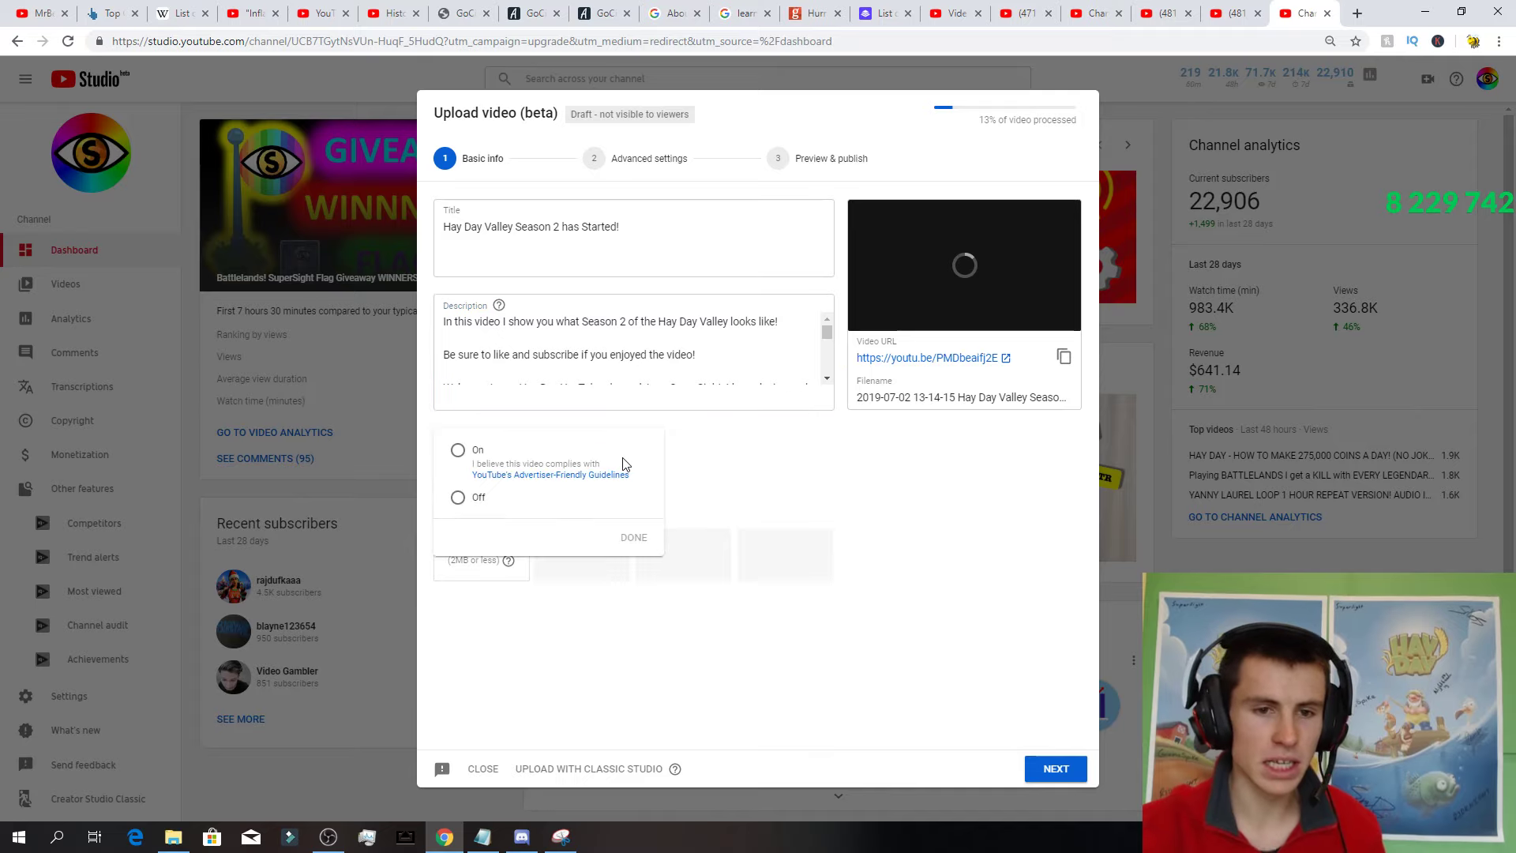
{"action": "left_click", "coordinate": [458, 450]}
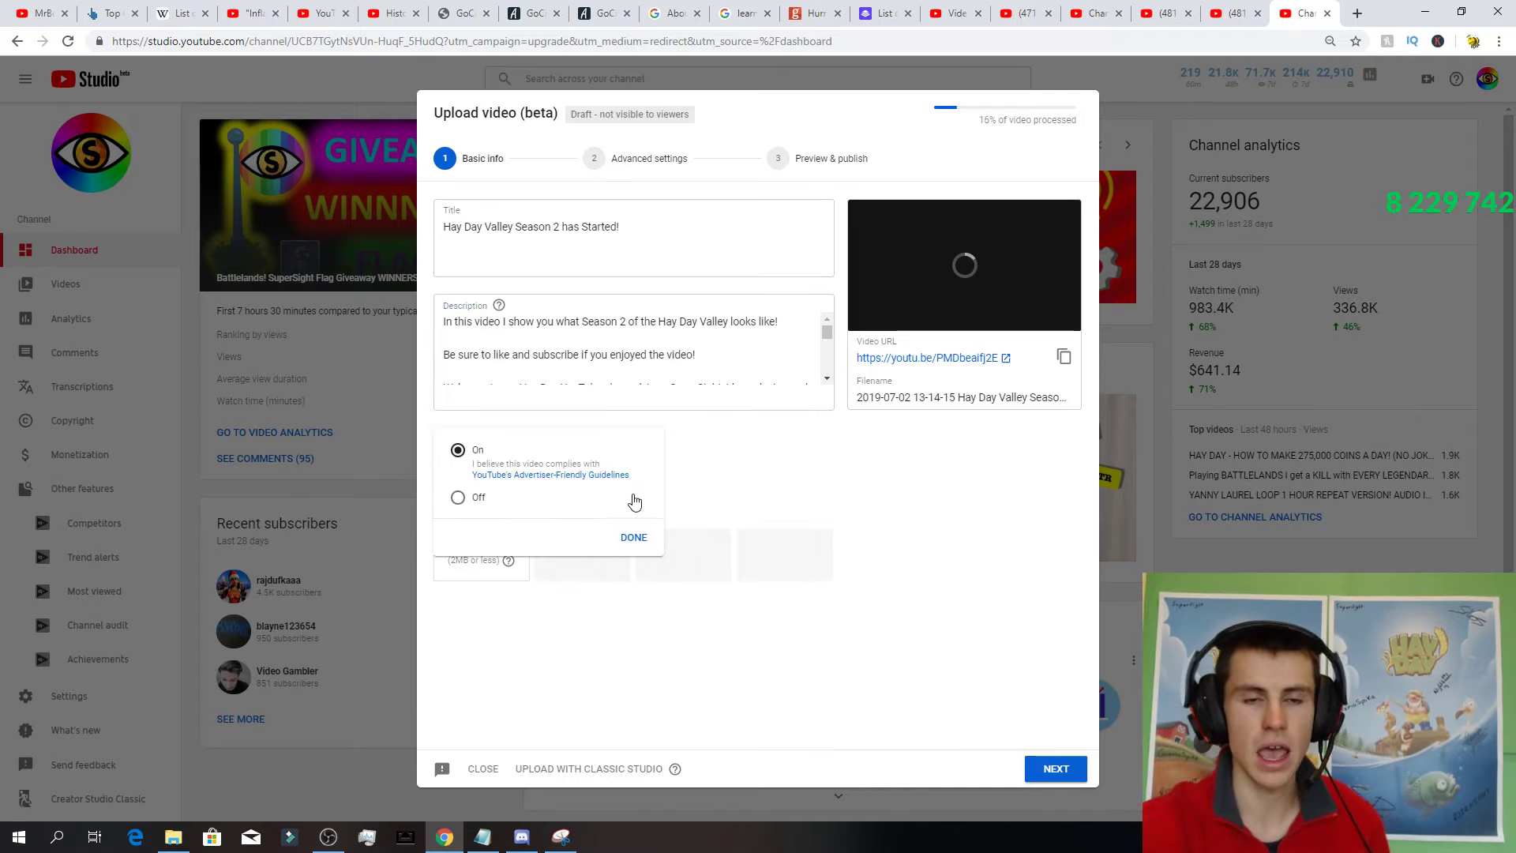
{"action": "left_click", "coordinate": [630, 539]}
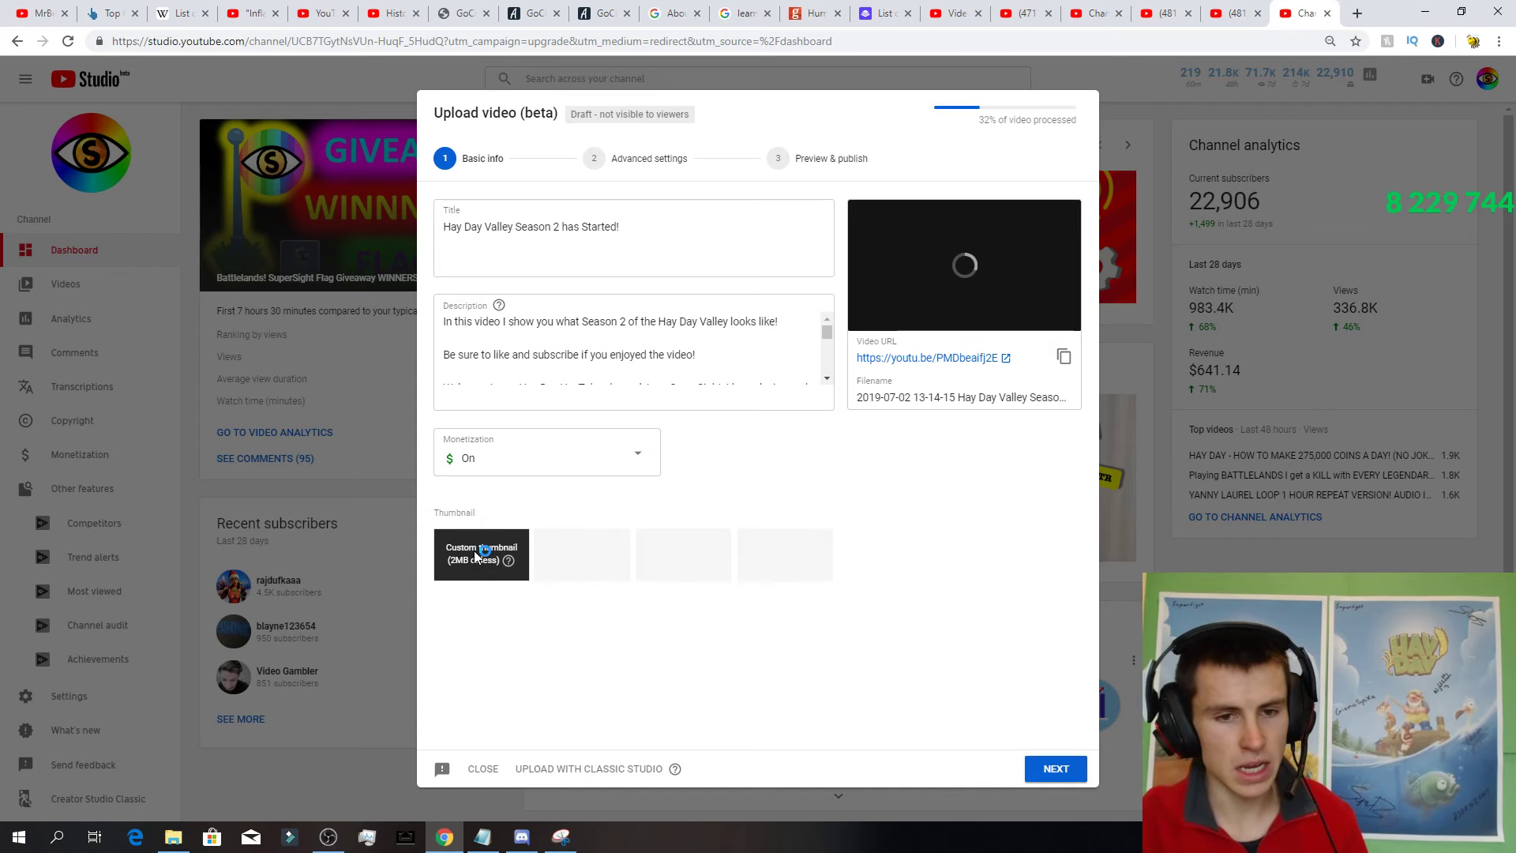
Set the image "Hay Day Valley Season 2" from the 24-7 Stream folder as the custom thumbnail.
{"action": "left_click", "coordinate": [478, 557]}
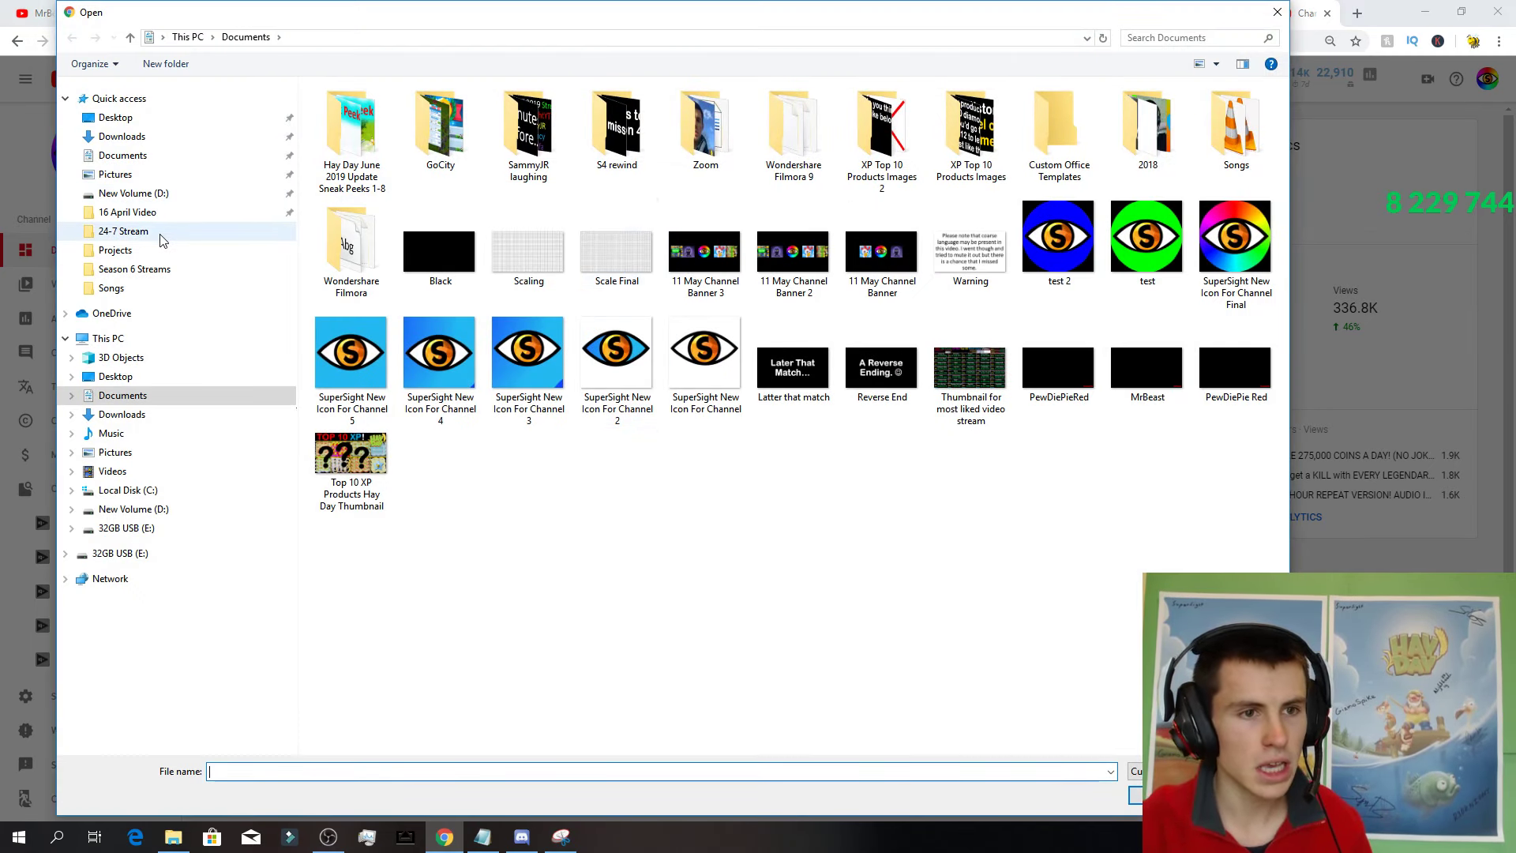
{"action": "left_click", "coordinate": [150, 233]}
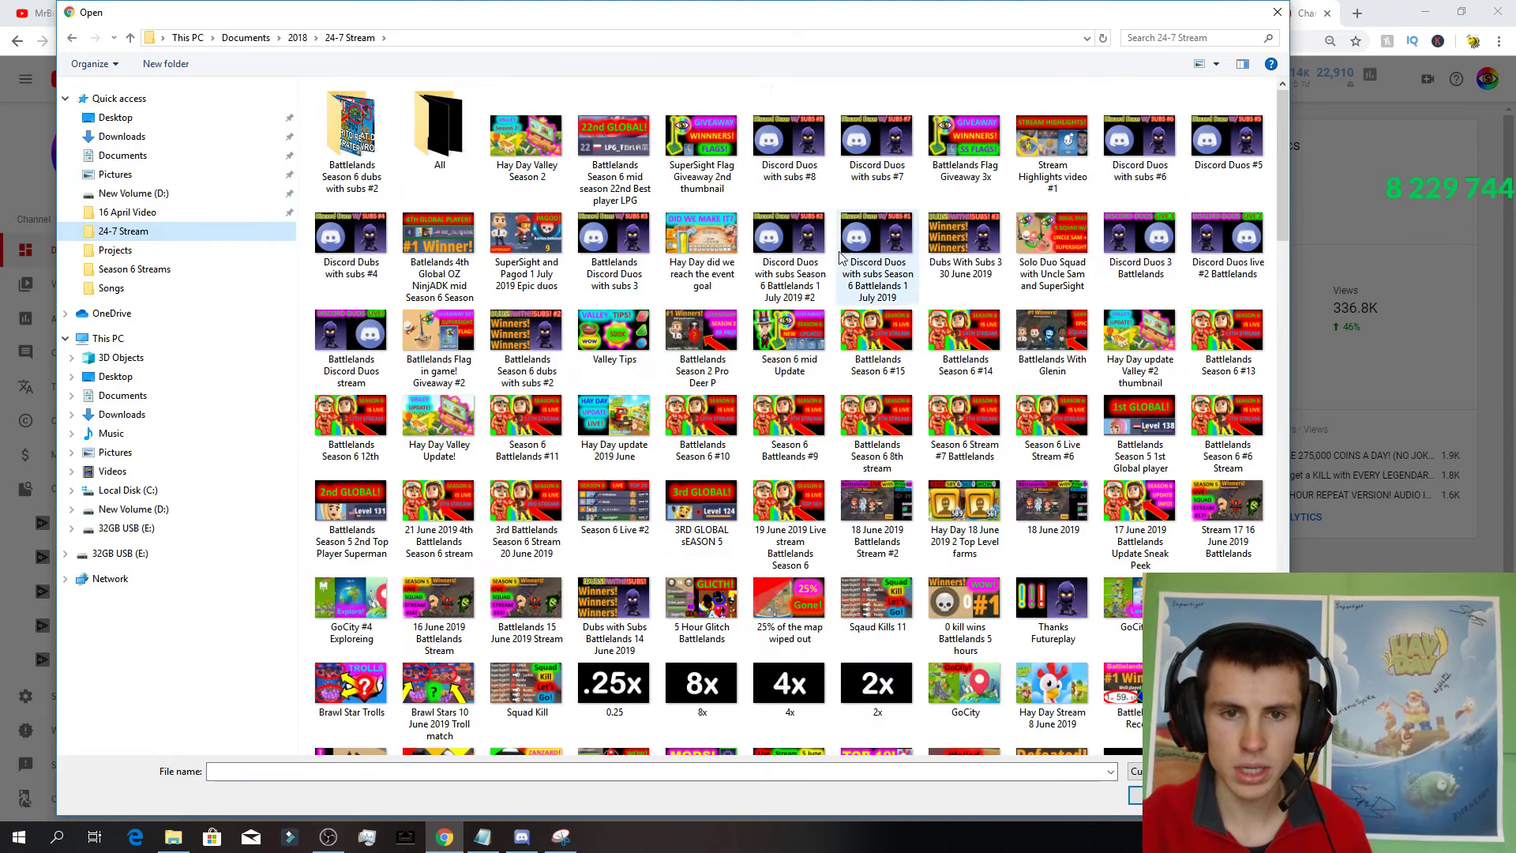
{"action": "left_click", "coordinate": [539, 158]}
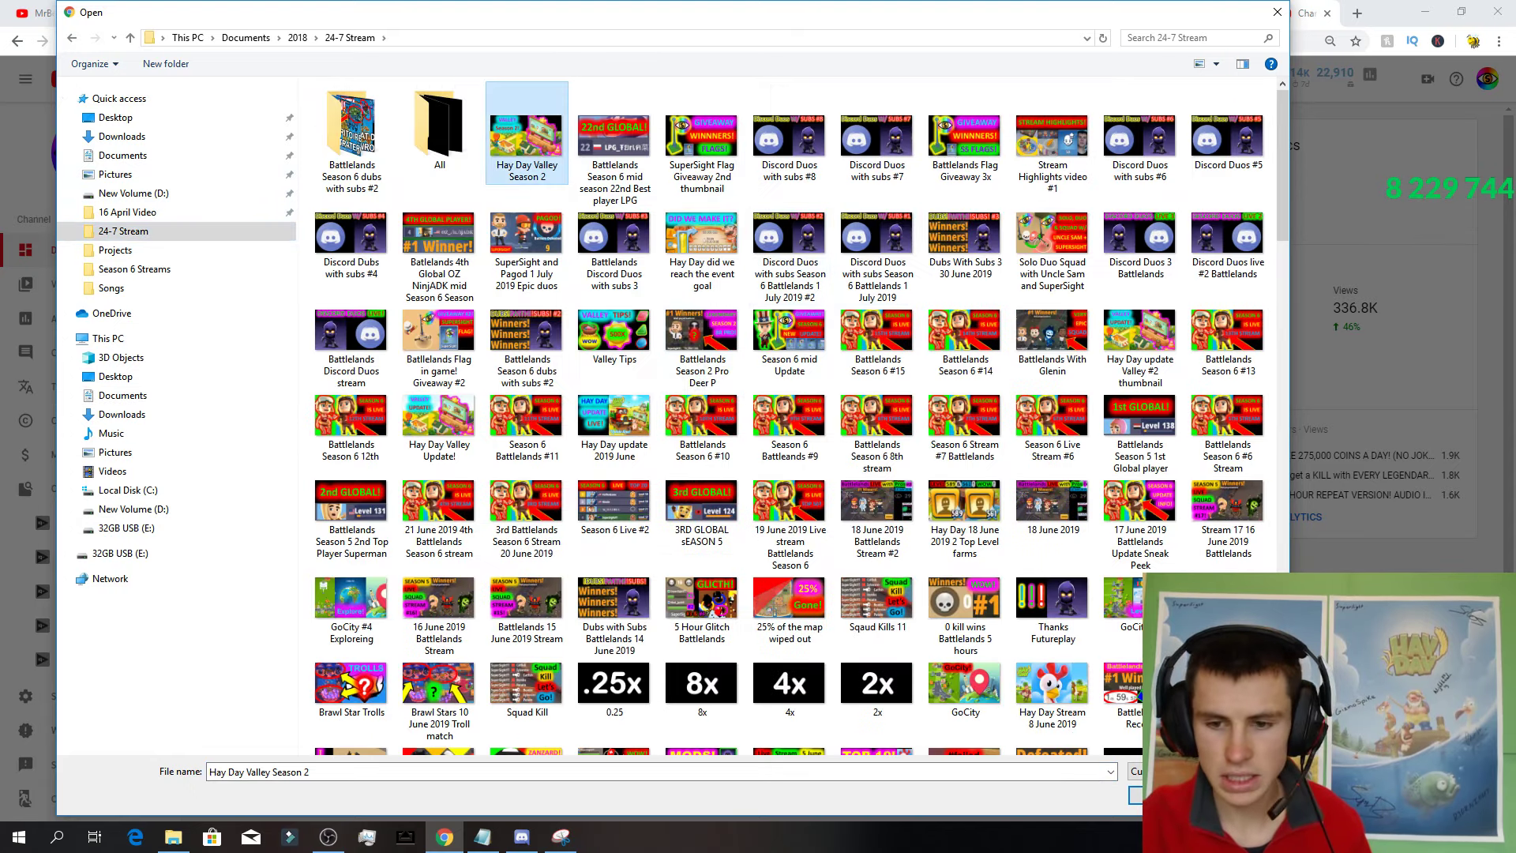
{"action": "left_click", "coordinate": [1165, 796]}
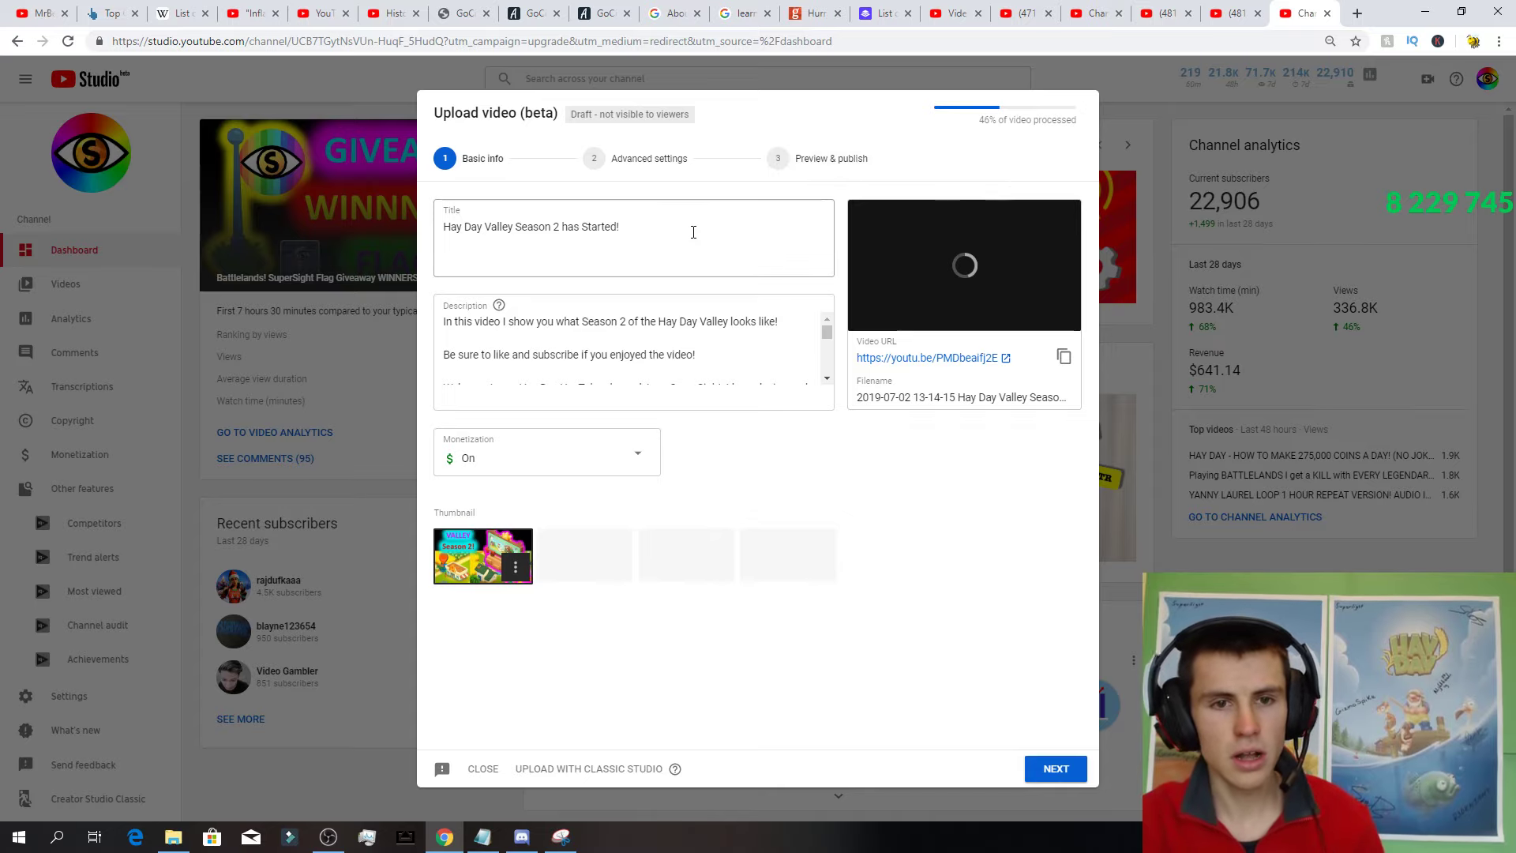
Add the hashtags #haydavalley and #haydayvalleysesaon2 on separate lines below #hayday in the description.
{"action": "scroll", "coordinate": [672, 323], "scroll_direction": "down", "scroll_amount": 3}
{"action": "scroll", "coordinate": [672, 323], "scroll_direction": "down", "scroll_amount": 5}
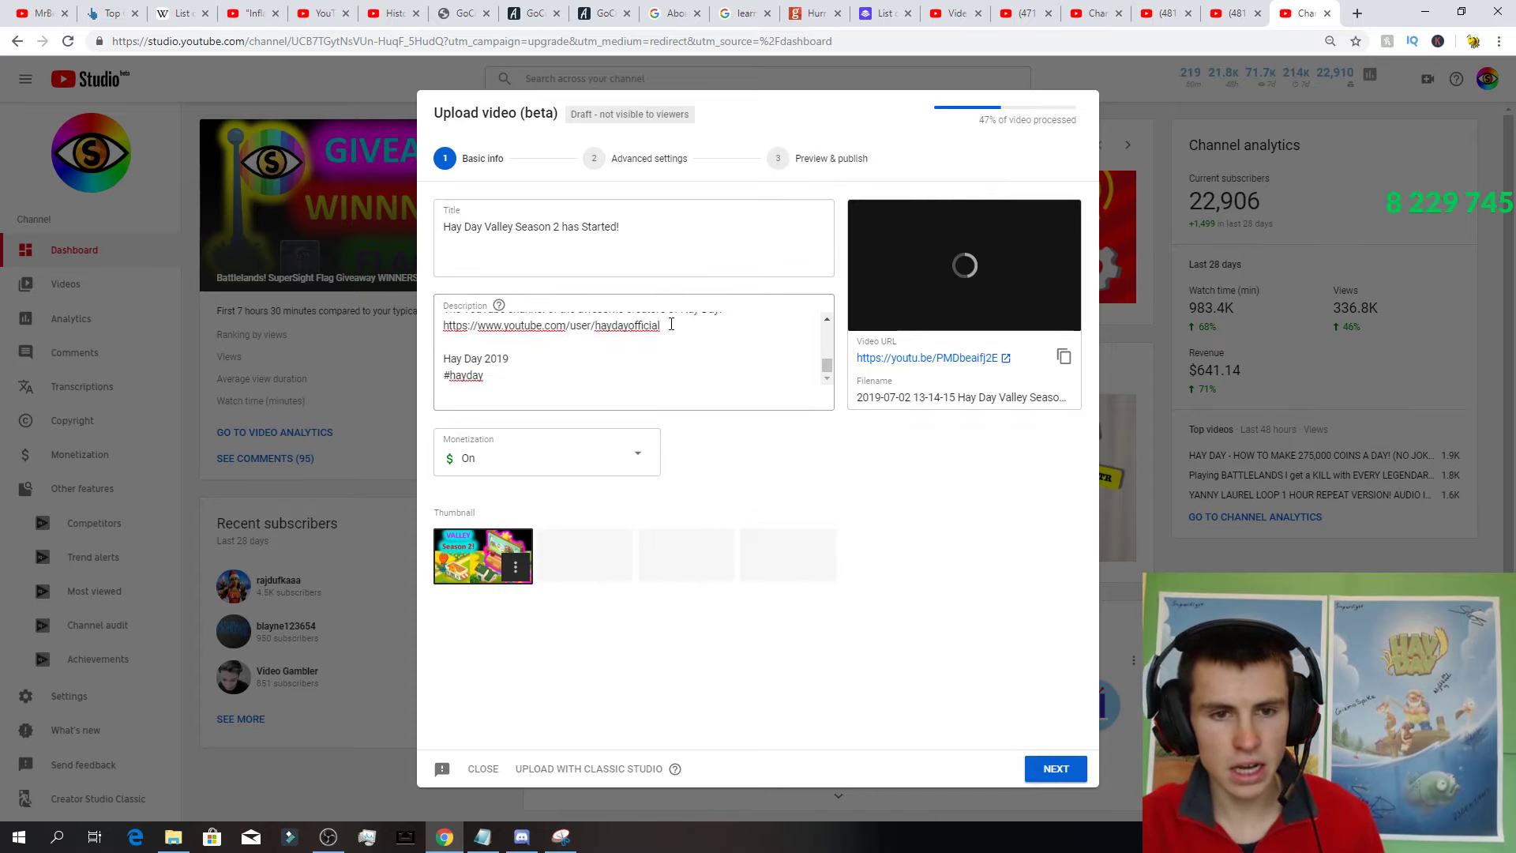
{"action": "left_click", "coordinate": [642, 372]}
{"action": "key", "text": "Return"}
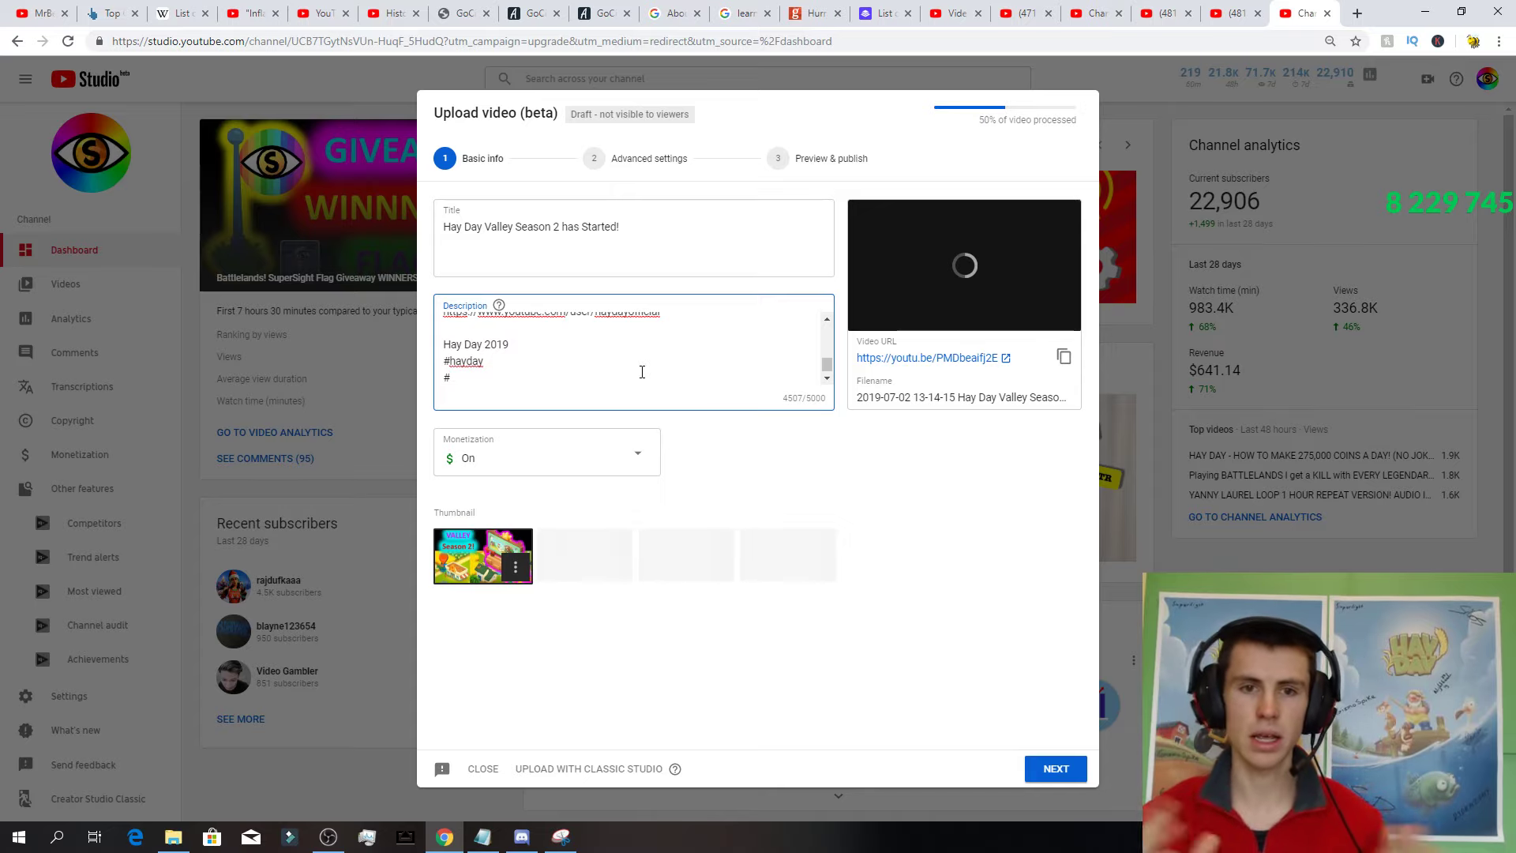
{"action": "type", "text": "haydaval"}
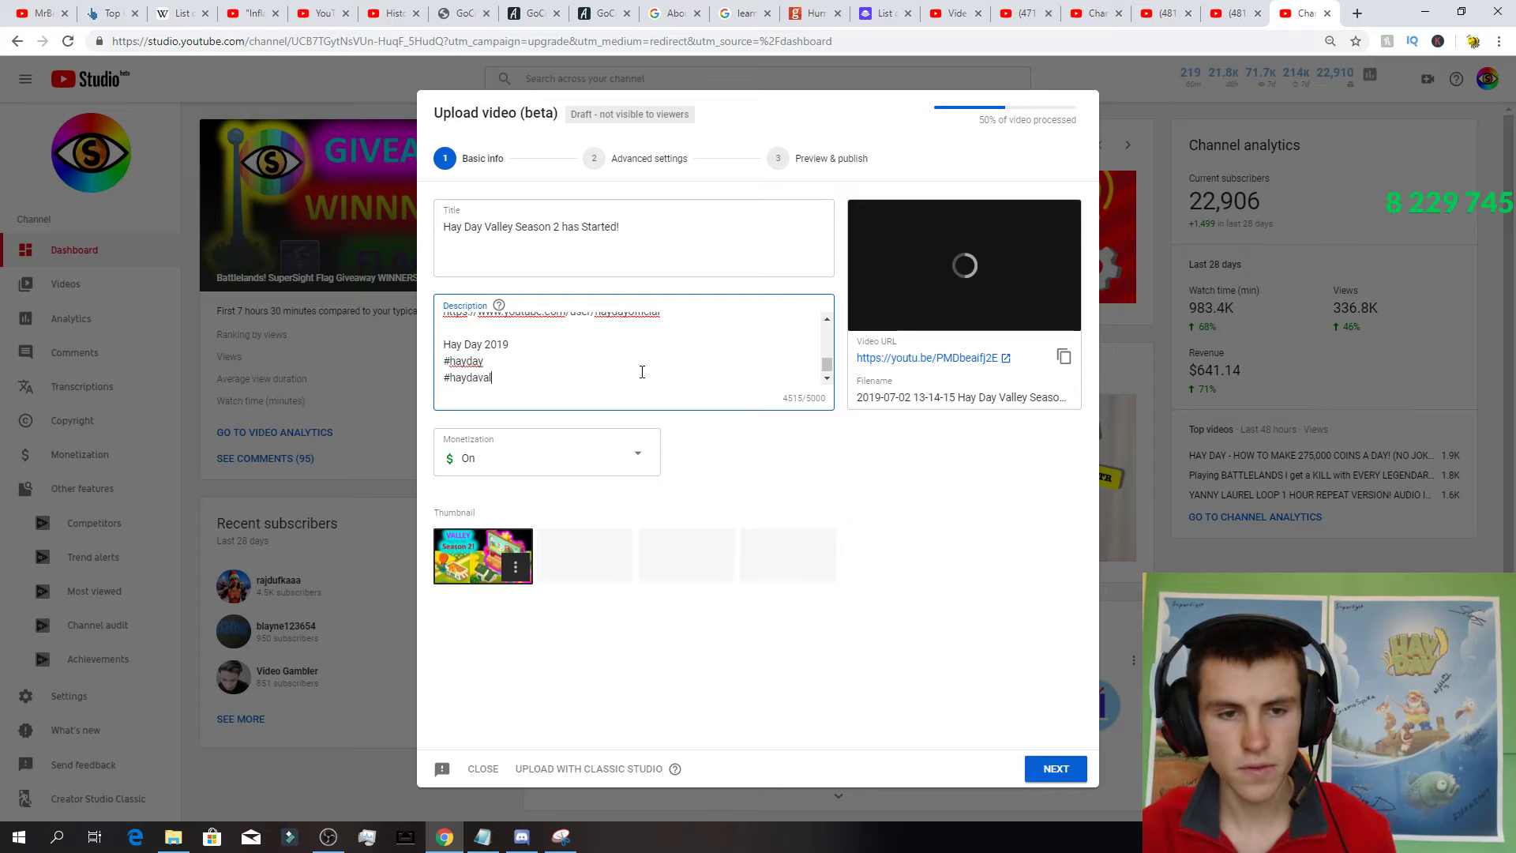
{"action": "type", "text": "ley"}
{"action": "type", "text": "#"}
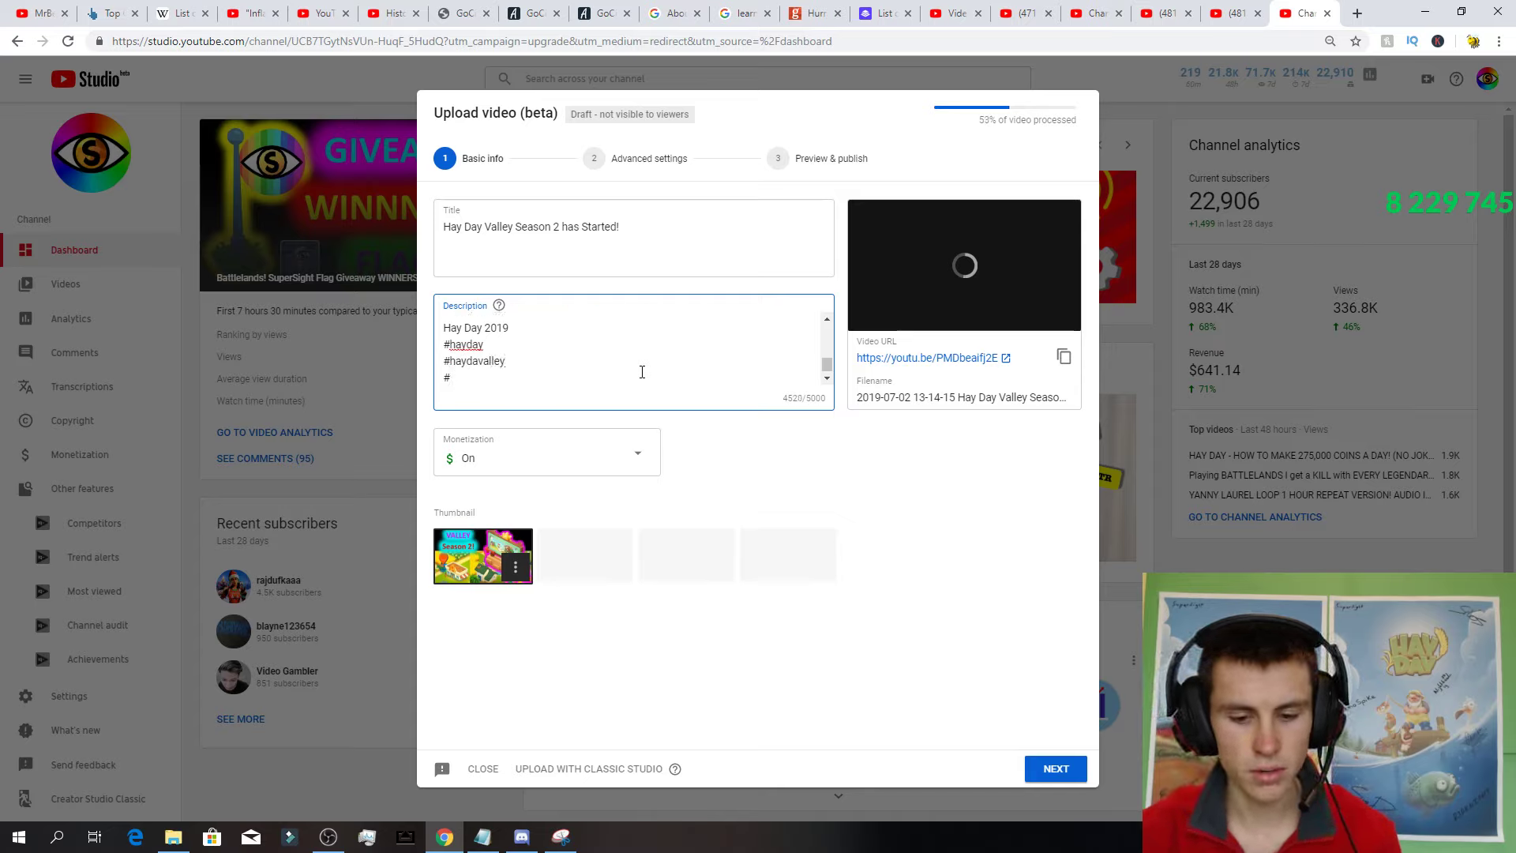
{"action": "type", "text": "haydayvalleys"}
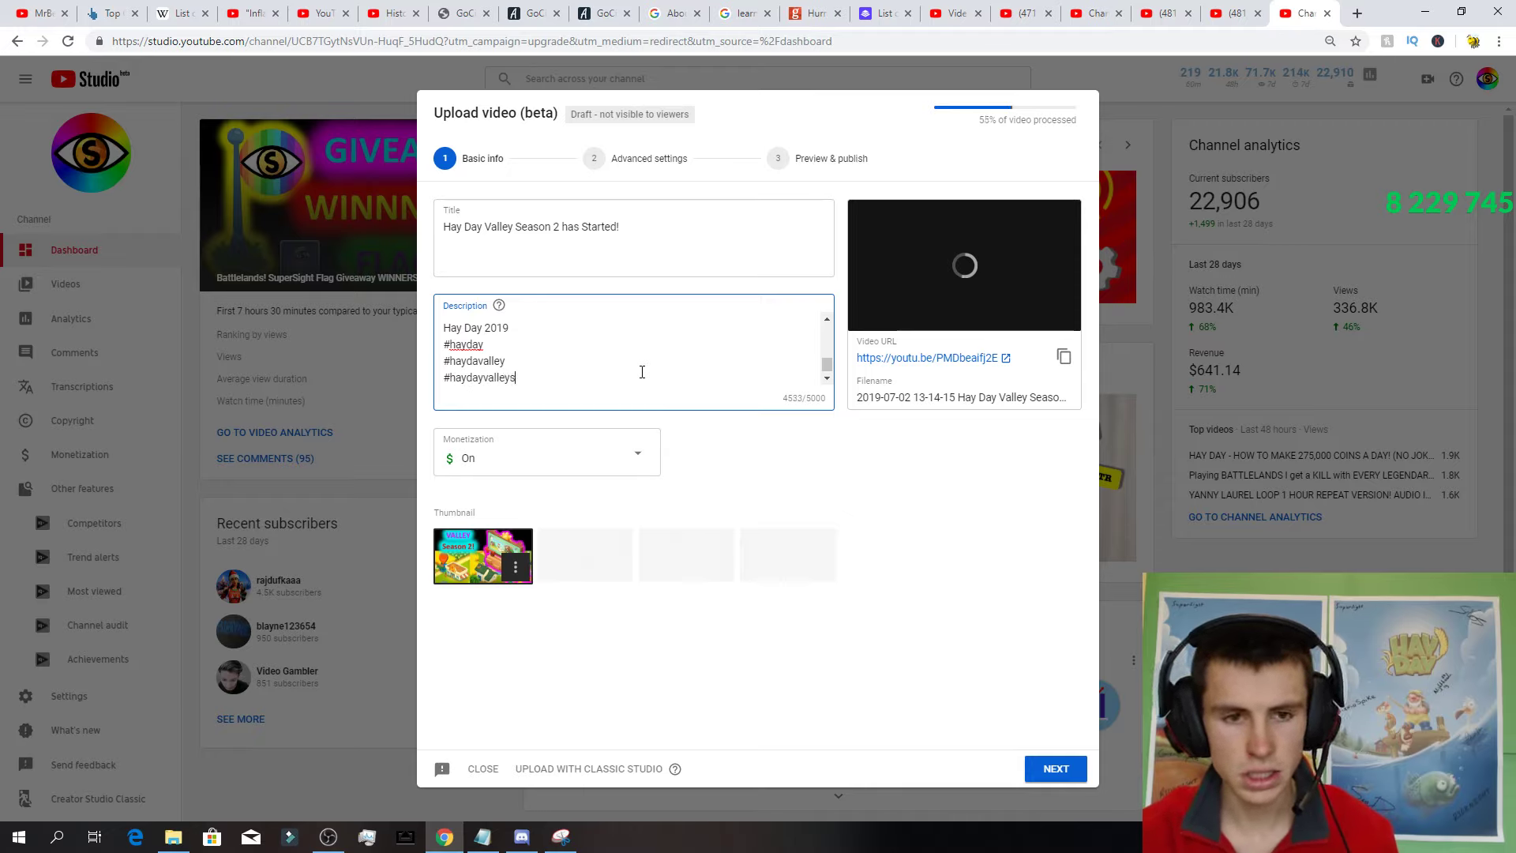
{"action": "type", "text": "esaon2"}
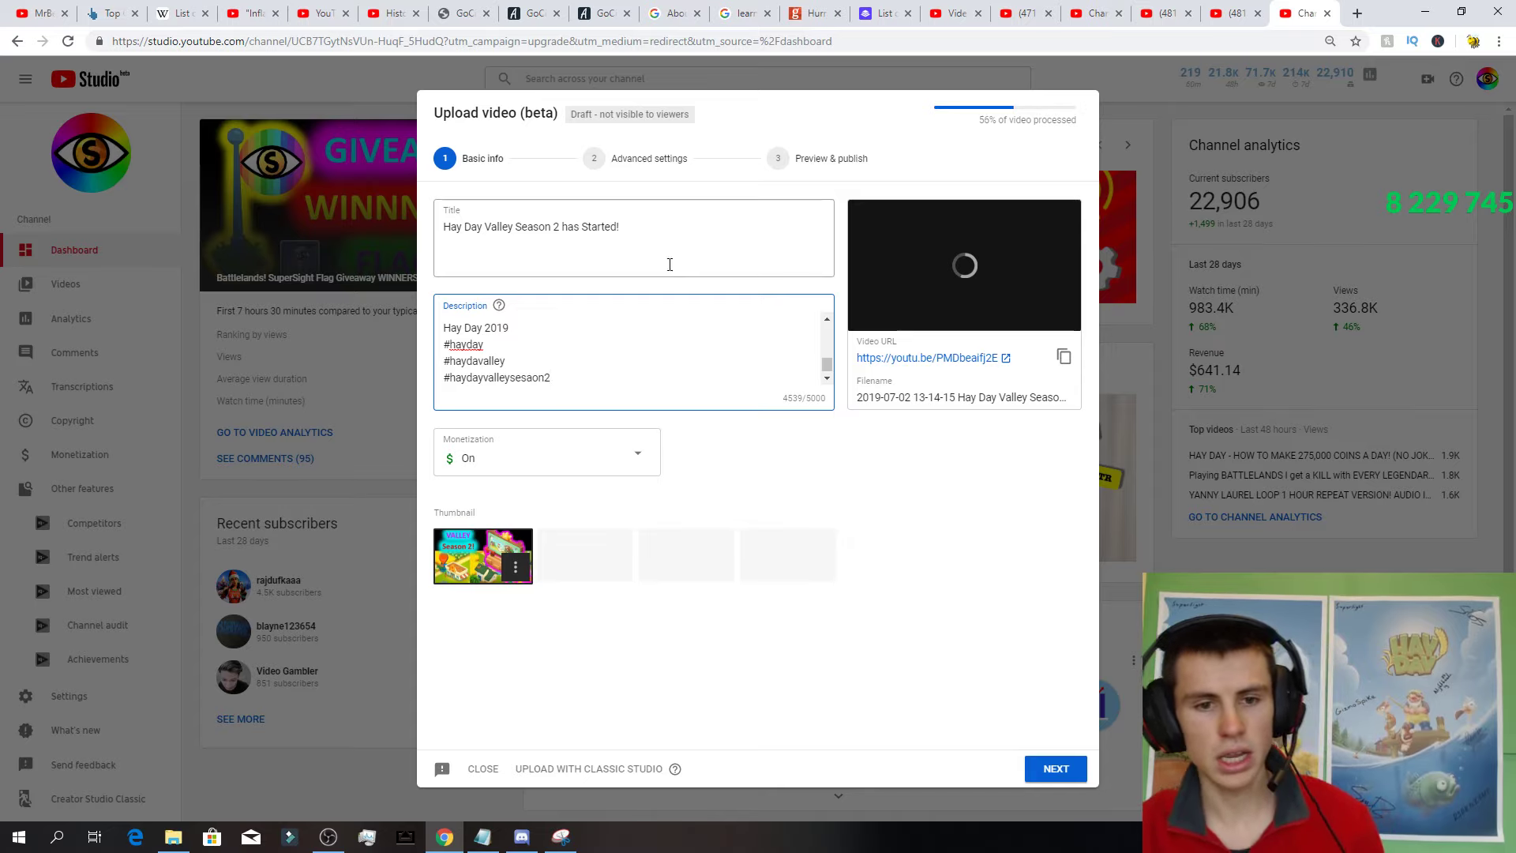
Shorten the last hashtag in the description to #haydays2.
{"action": "right_click", "coordinate": [530, 377]}
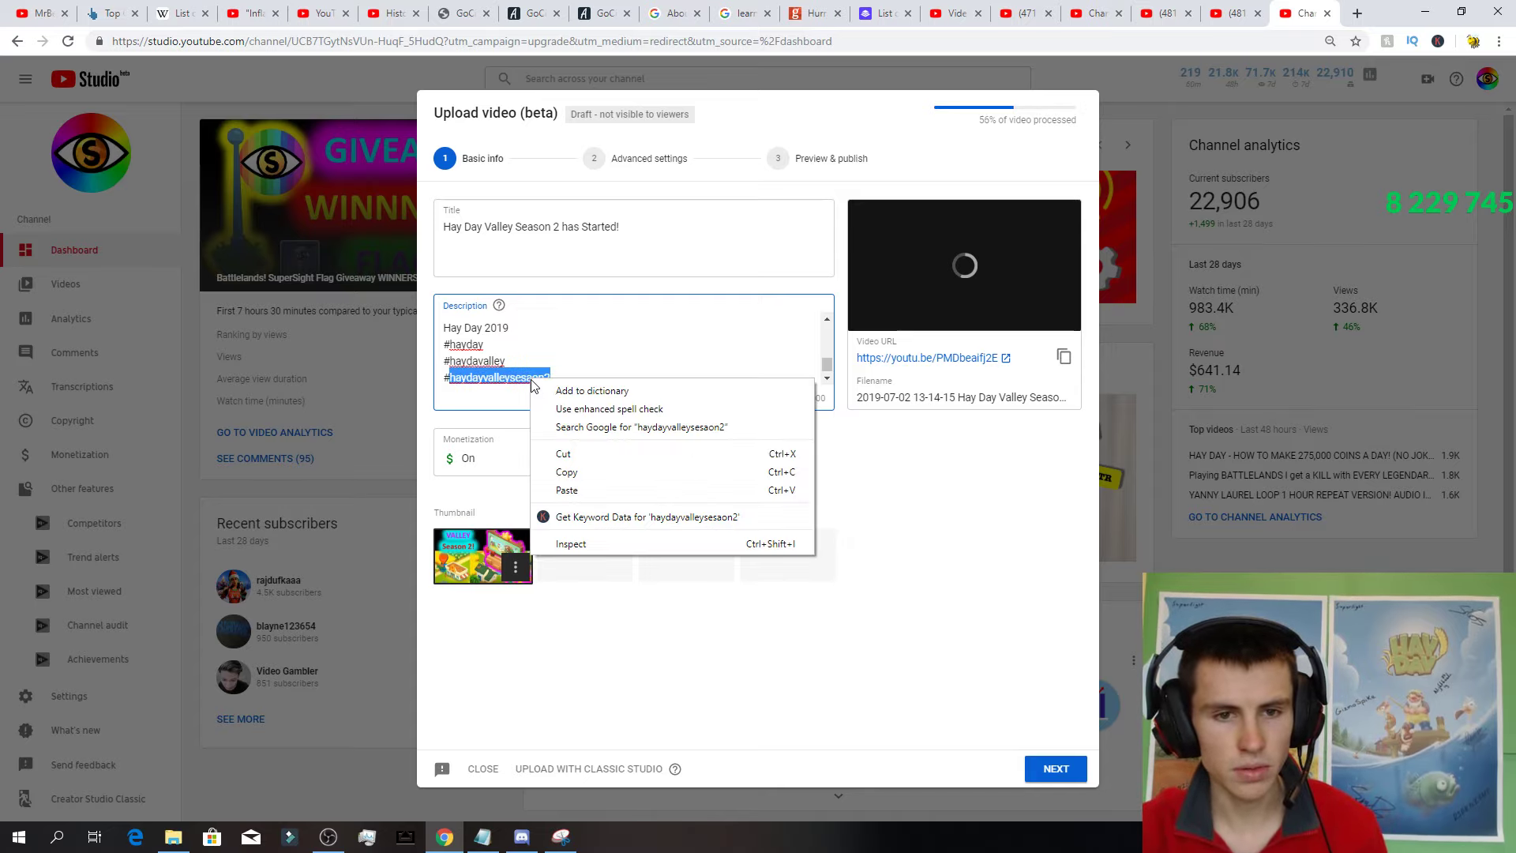
{"action": "left_click", "coordinate": [552, 375]}
{"action": "left_click_drag", "start_coordinate": [552, 376], "coordinate": [498, 375]}
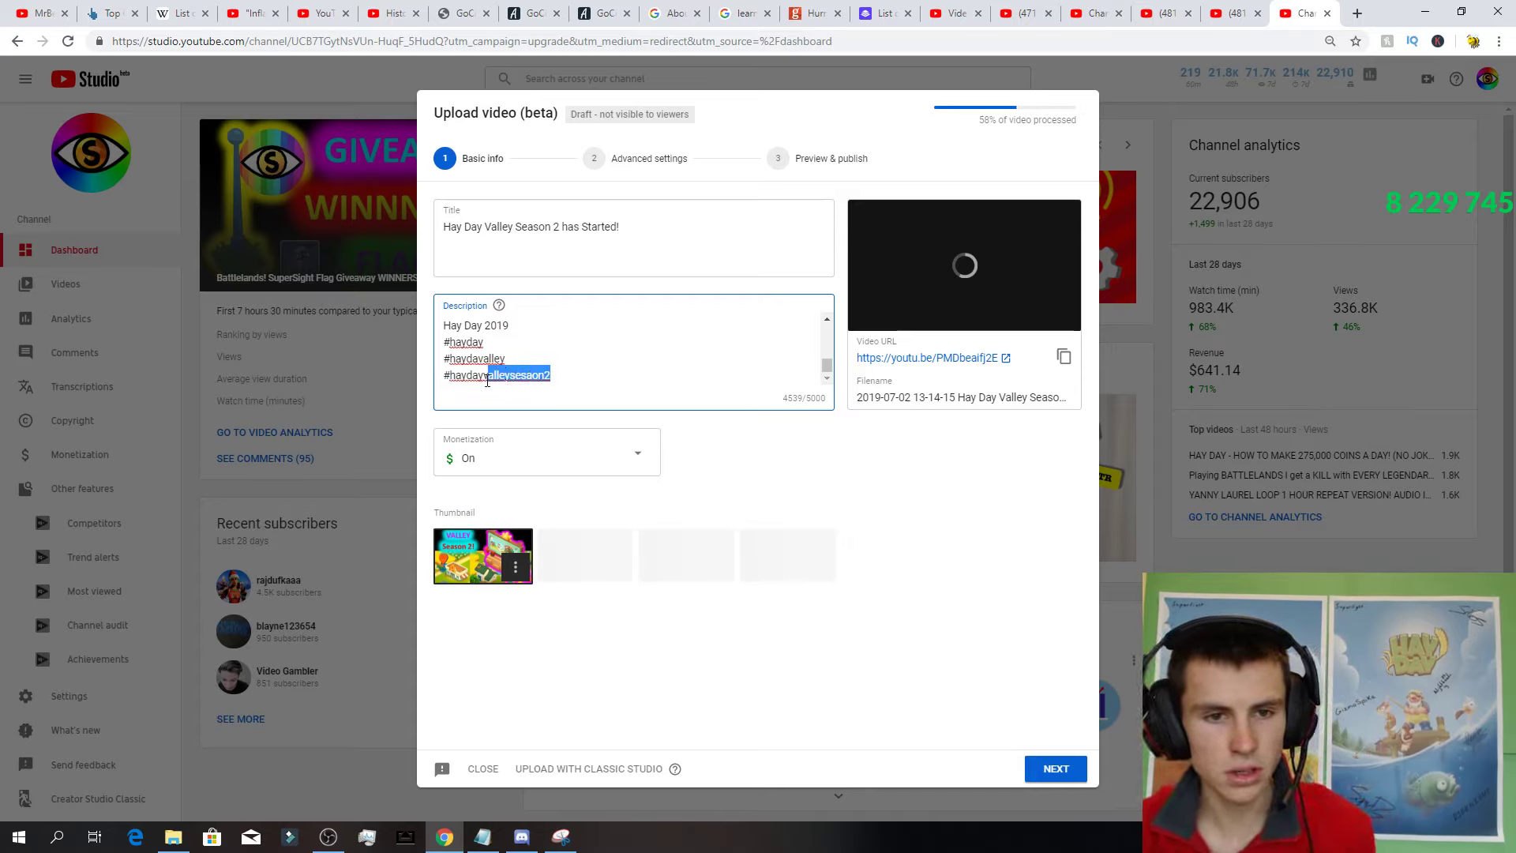
{"action": "key", "text": "BackSpace"}
{"action": "key", "text": "BackSpace"}
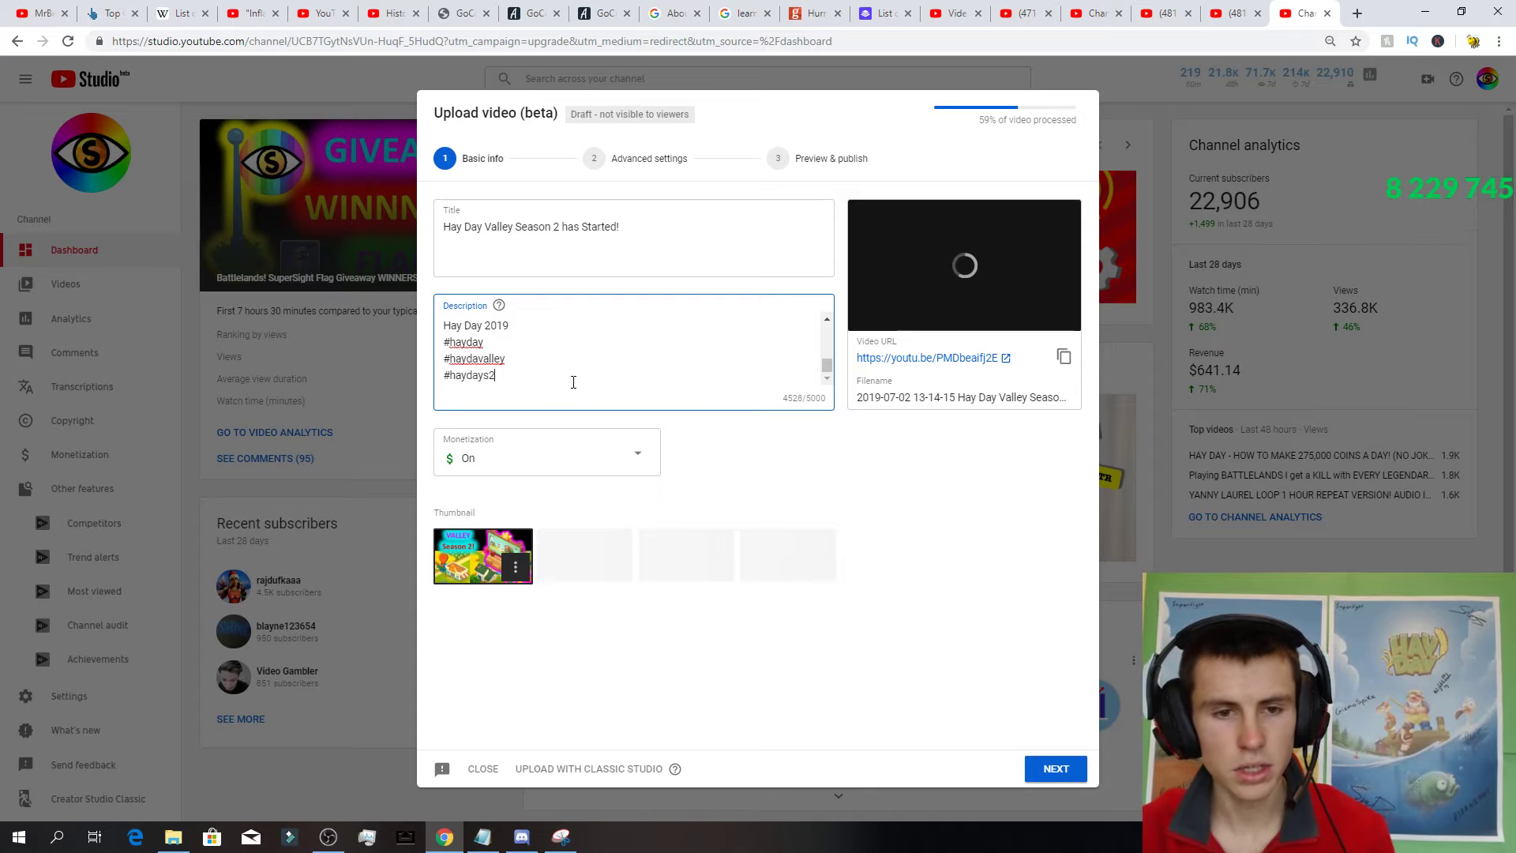
{"action": "scroll", "coordinate": [696, 340], "scroll_direction": "up", "scroll_amount": 15}
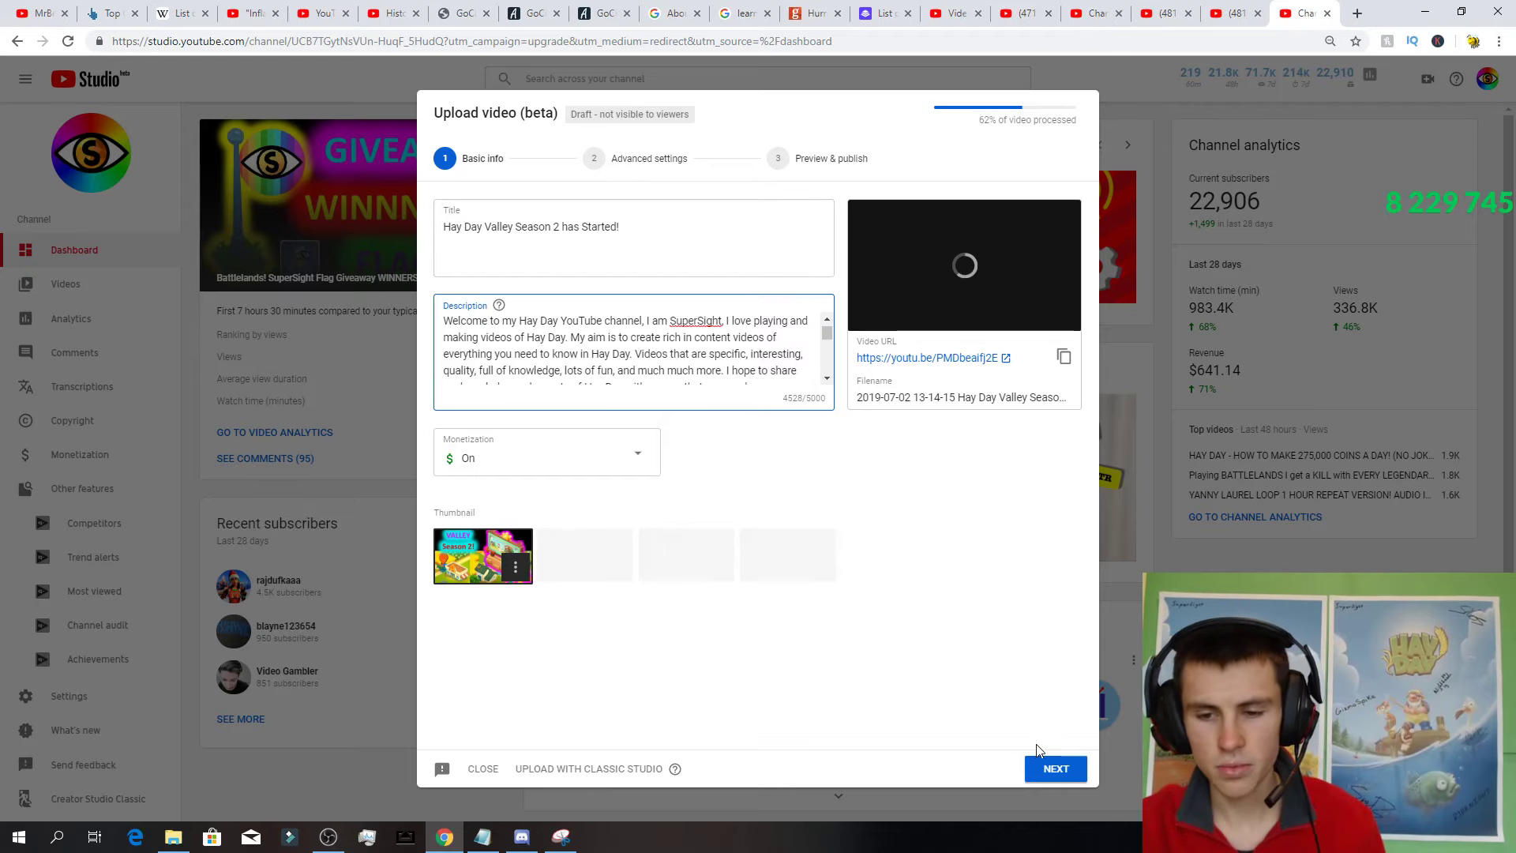
Proceed to the advanced settings and add the video to the playlists "Hay Day Valley Update 2019!" and "Hay Day 2019".
{"action": "left_click", "coordinate": [1037, 768]}
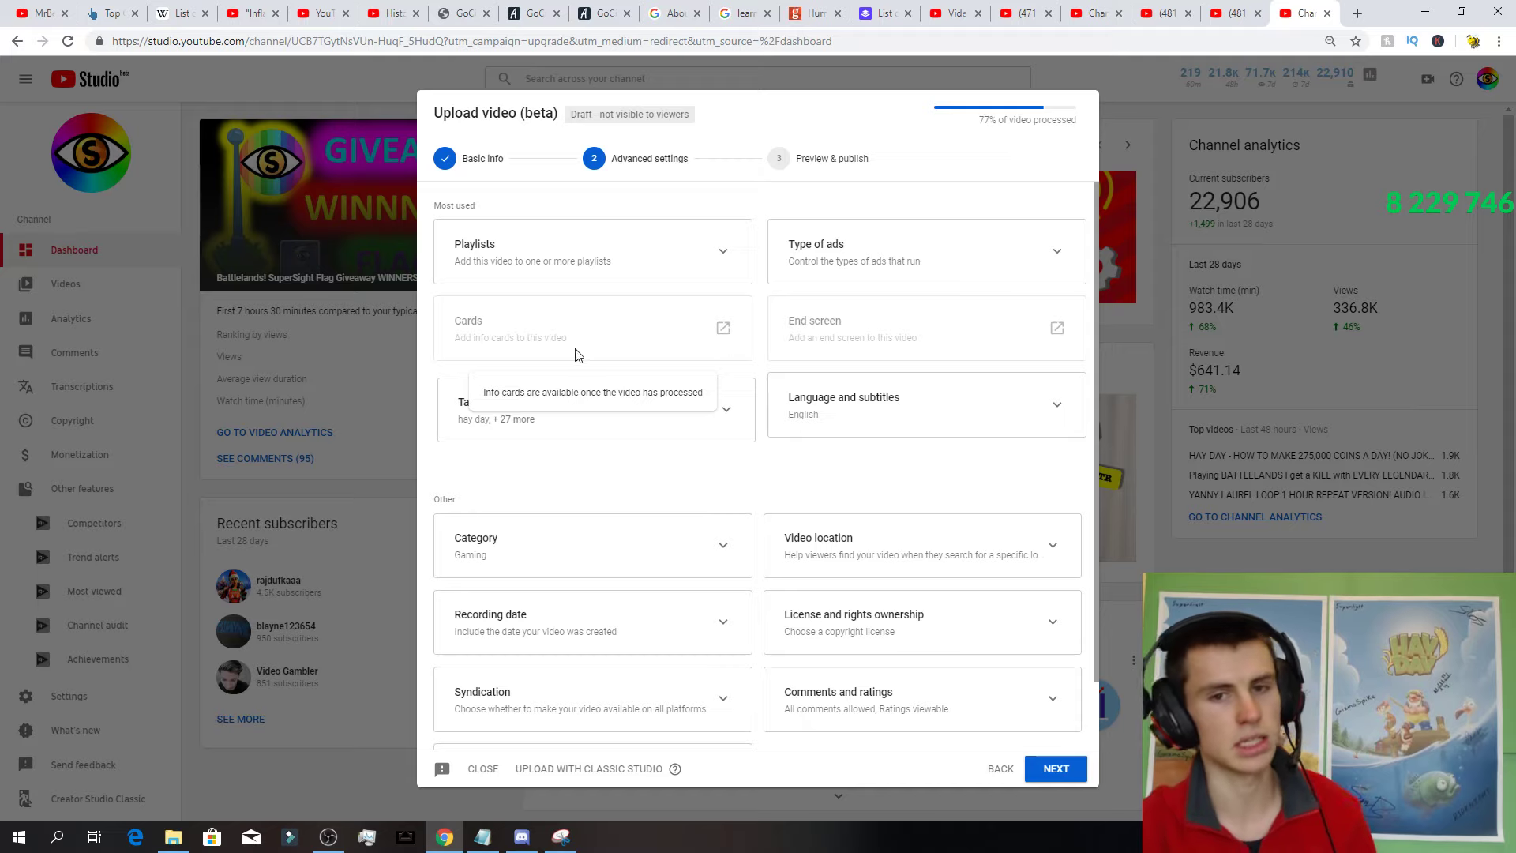
{"action": "left_click", "coordinate": [591, 228]}
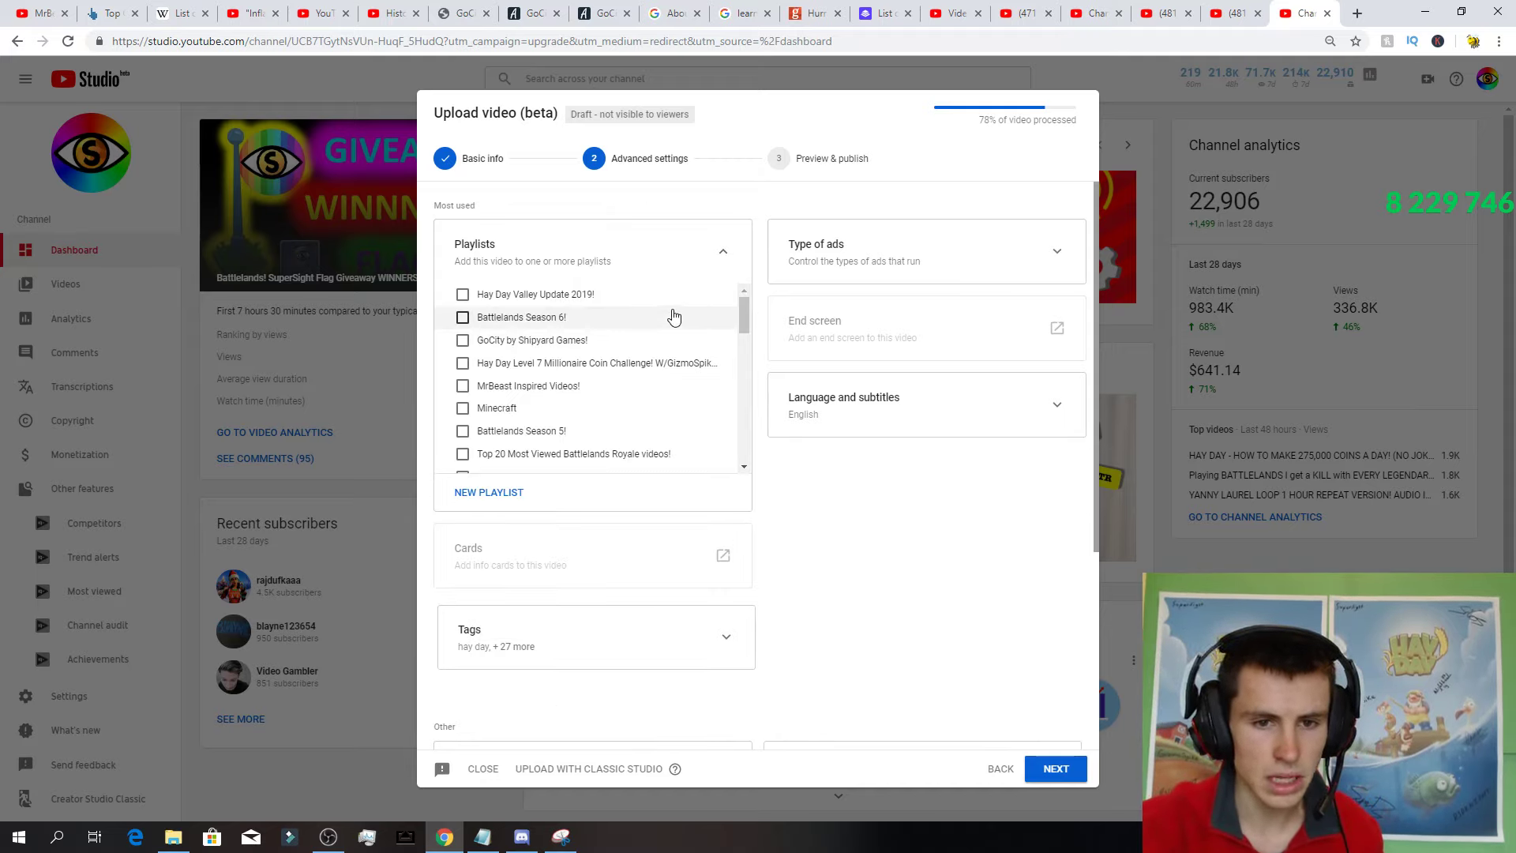
{"action": "left_click", "coordinate": [603, 299]}
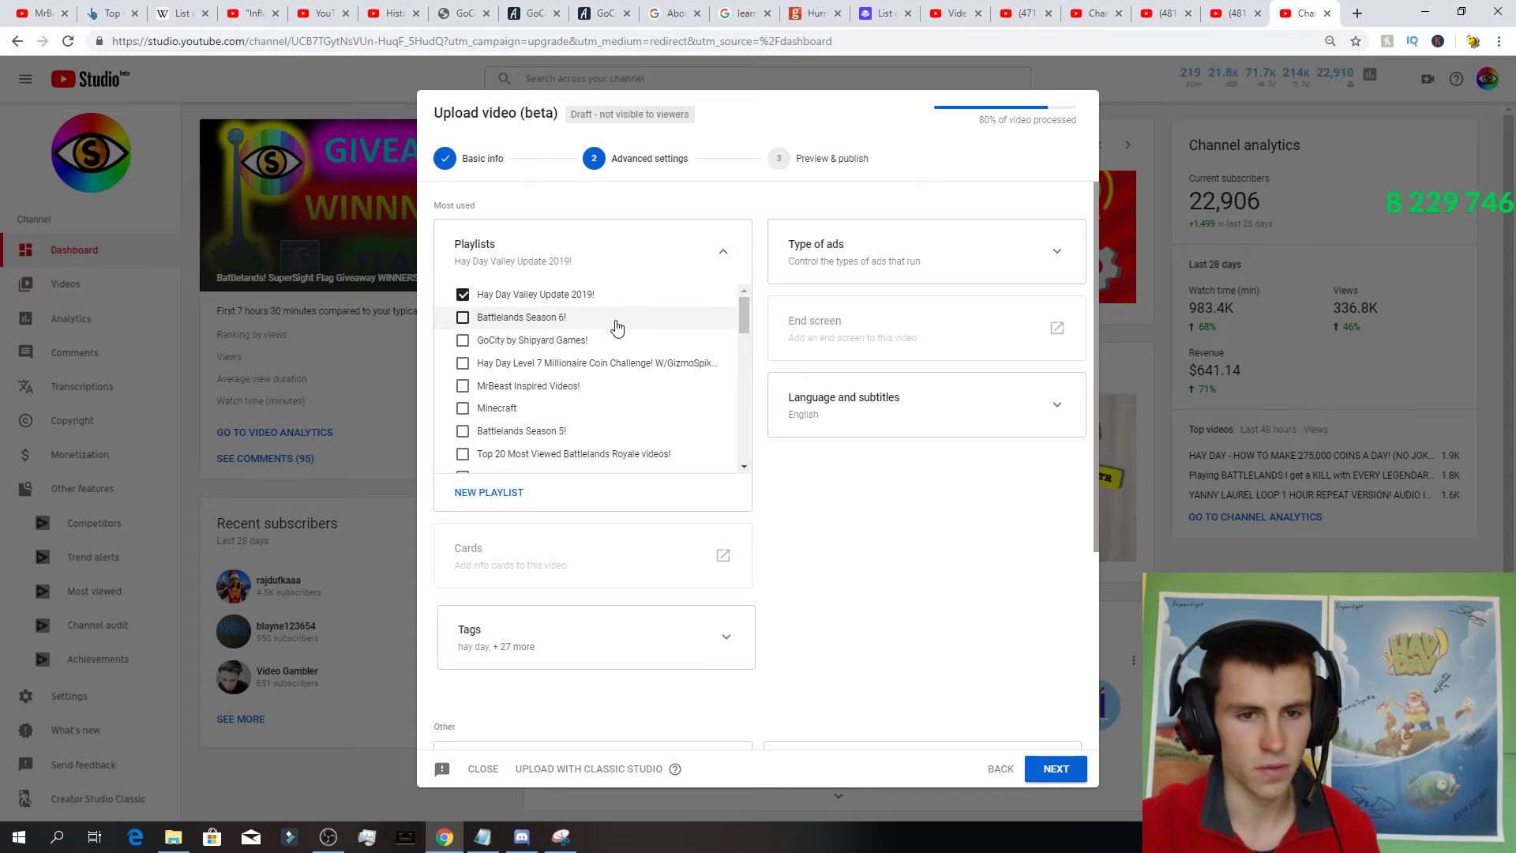
{"action": "scroll", "coordinate": [615, 328], "scroll_direction": "down", "scroll_amount": 5}
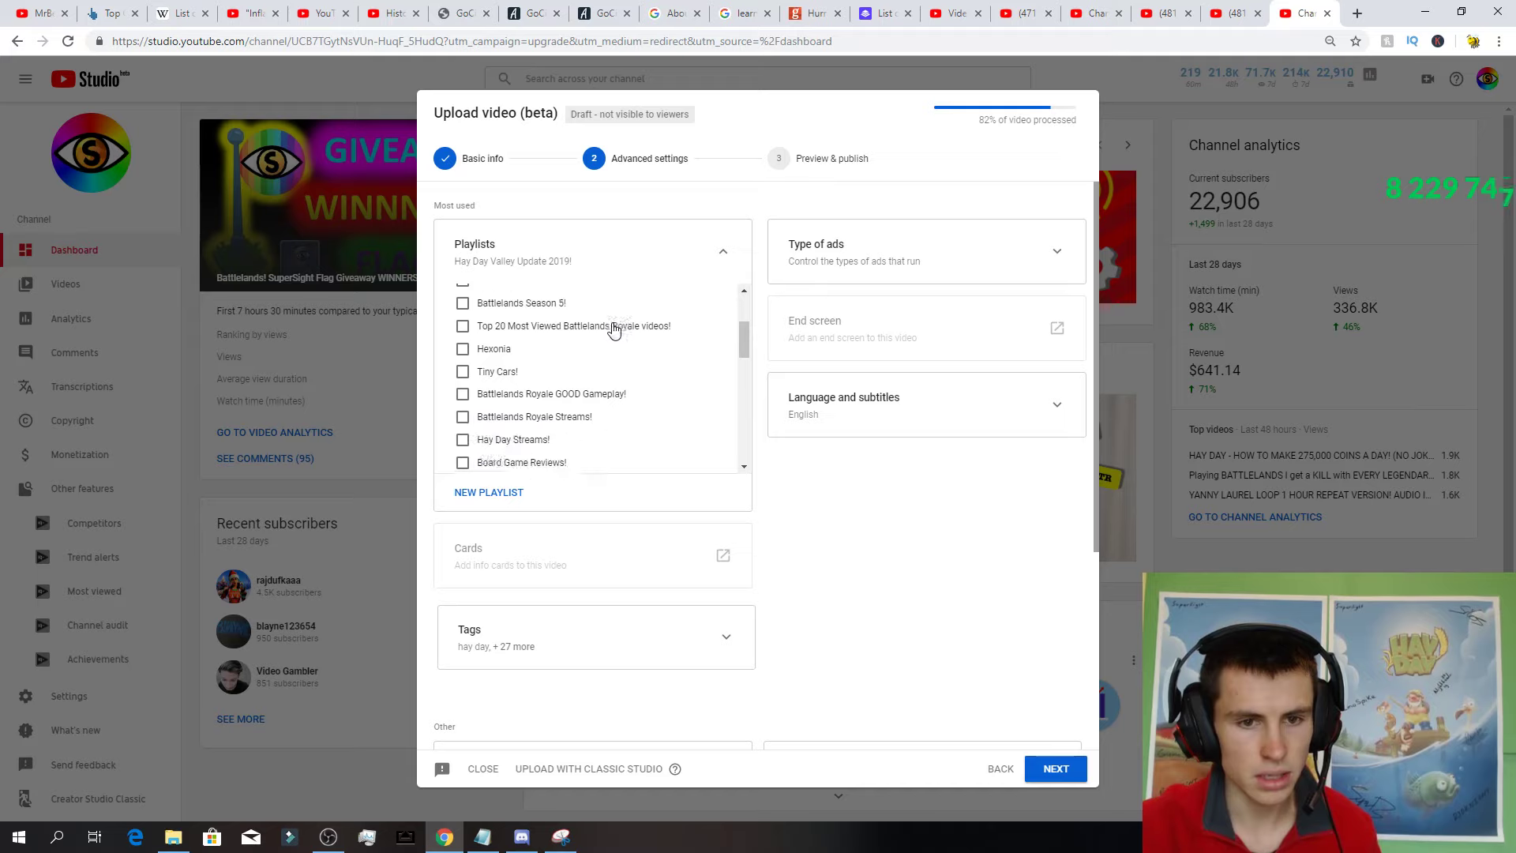
{"action": "scroll", "coordinate": [608, 332], "scroll_direction": "down", "scroll_amount": 1}
{"action": "left_click", "coordinate": [603, 335]}
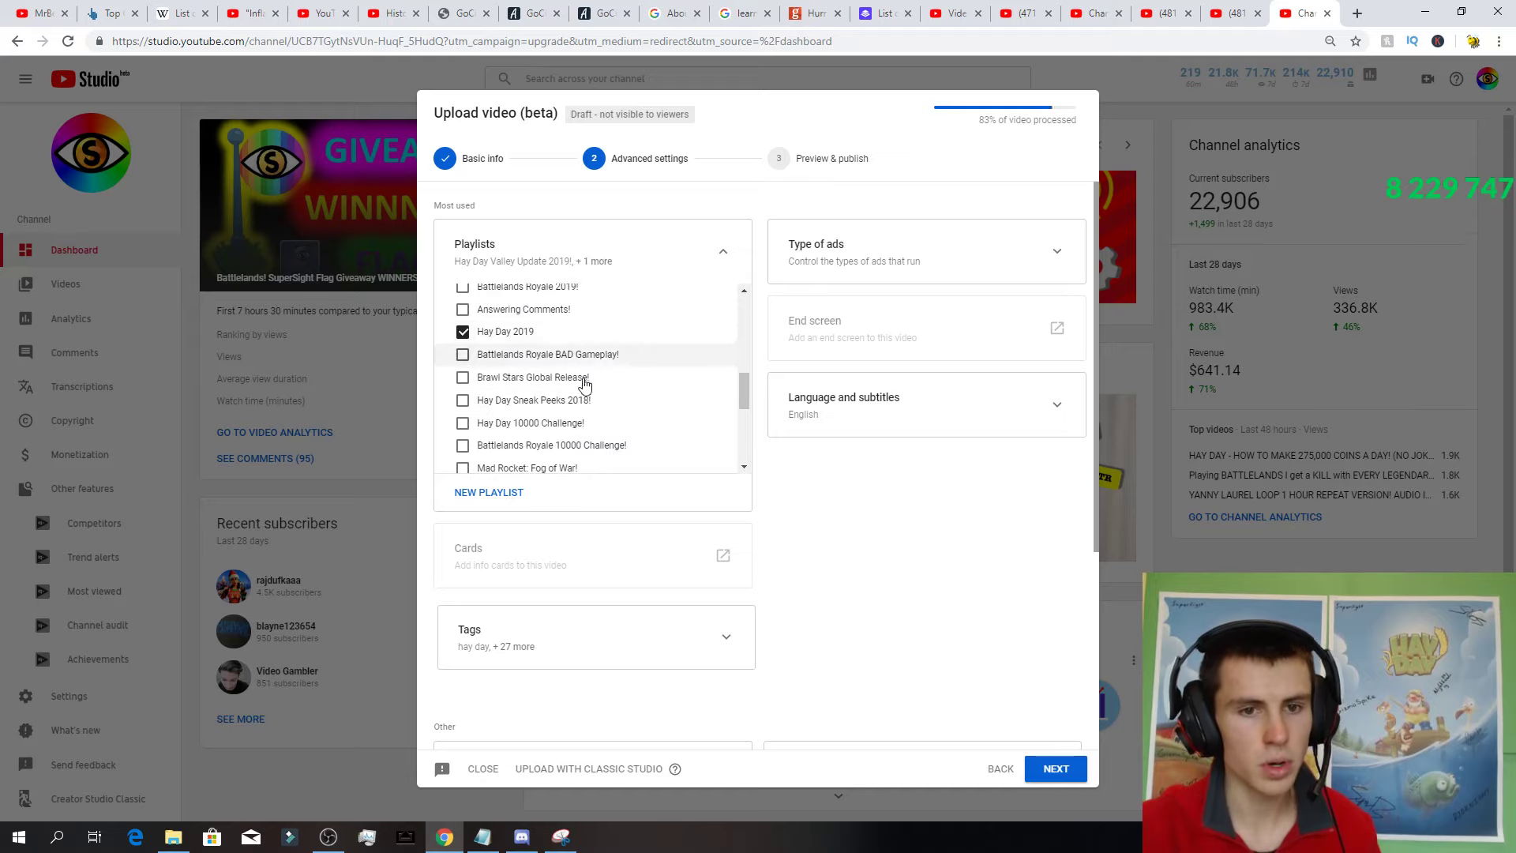
{"action": "scroll", "coordinate": [582, 365], "scroll_direction": "up", "scroll_amount": 3}
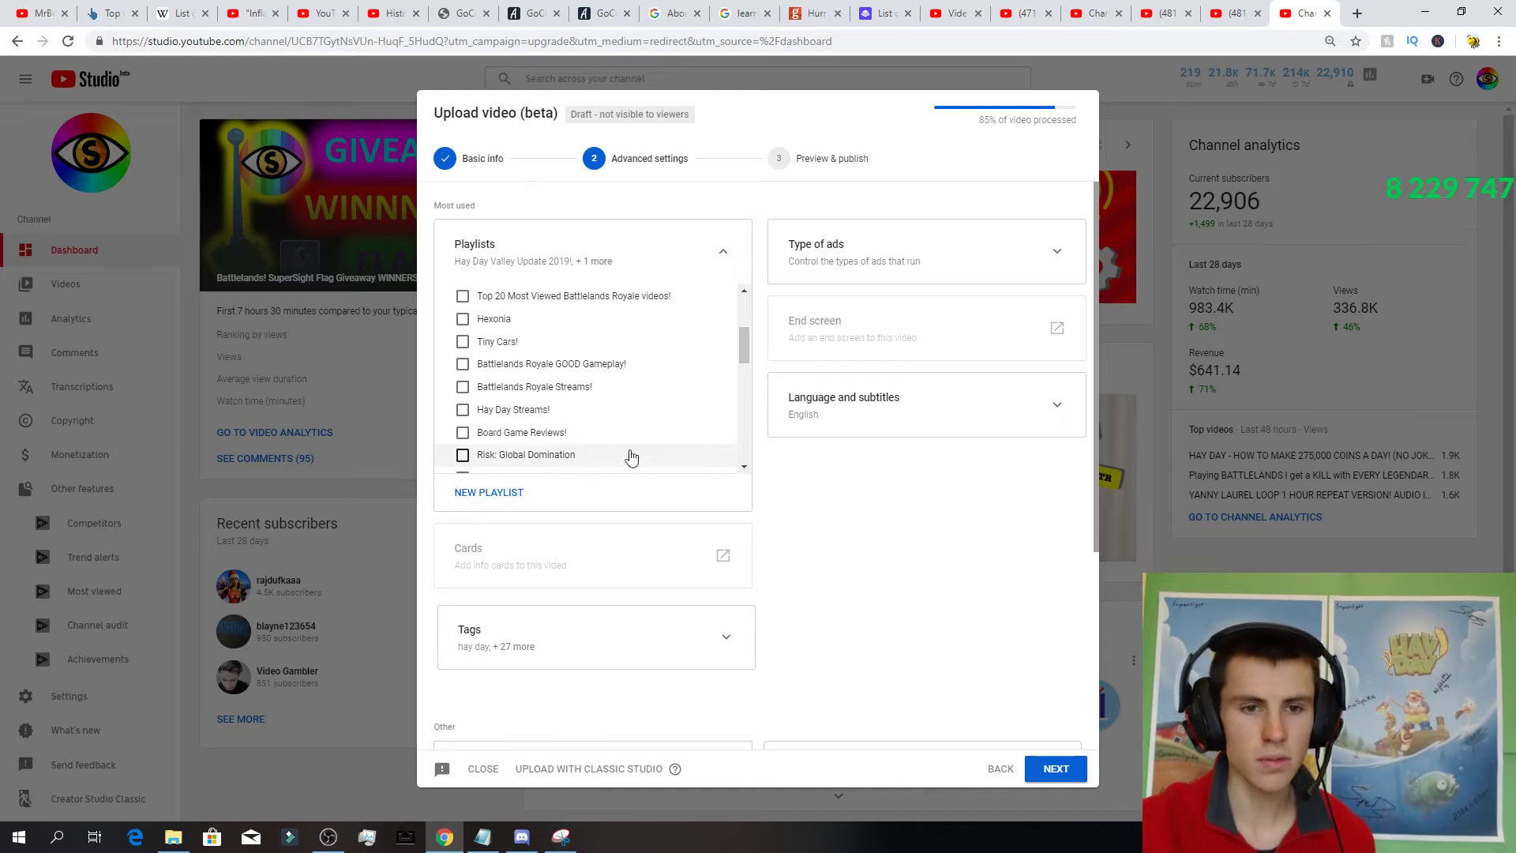
{"action": "left_click", "coordinate": [716, 253]}
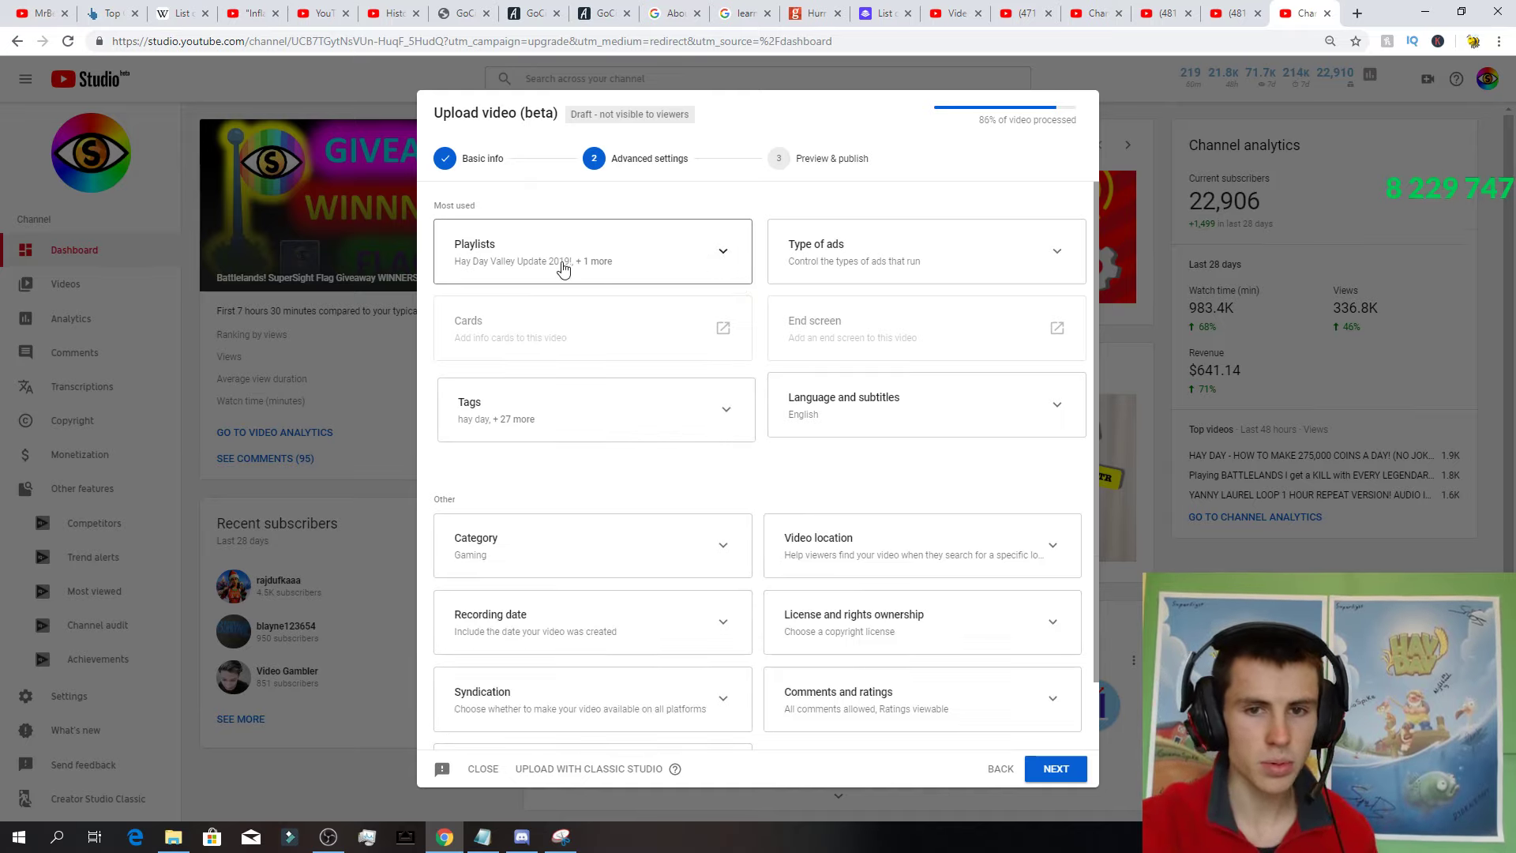
Review the types of ads enabled for the video.
{"action": "left_click", "coordinate": [885, 240]}
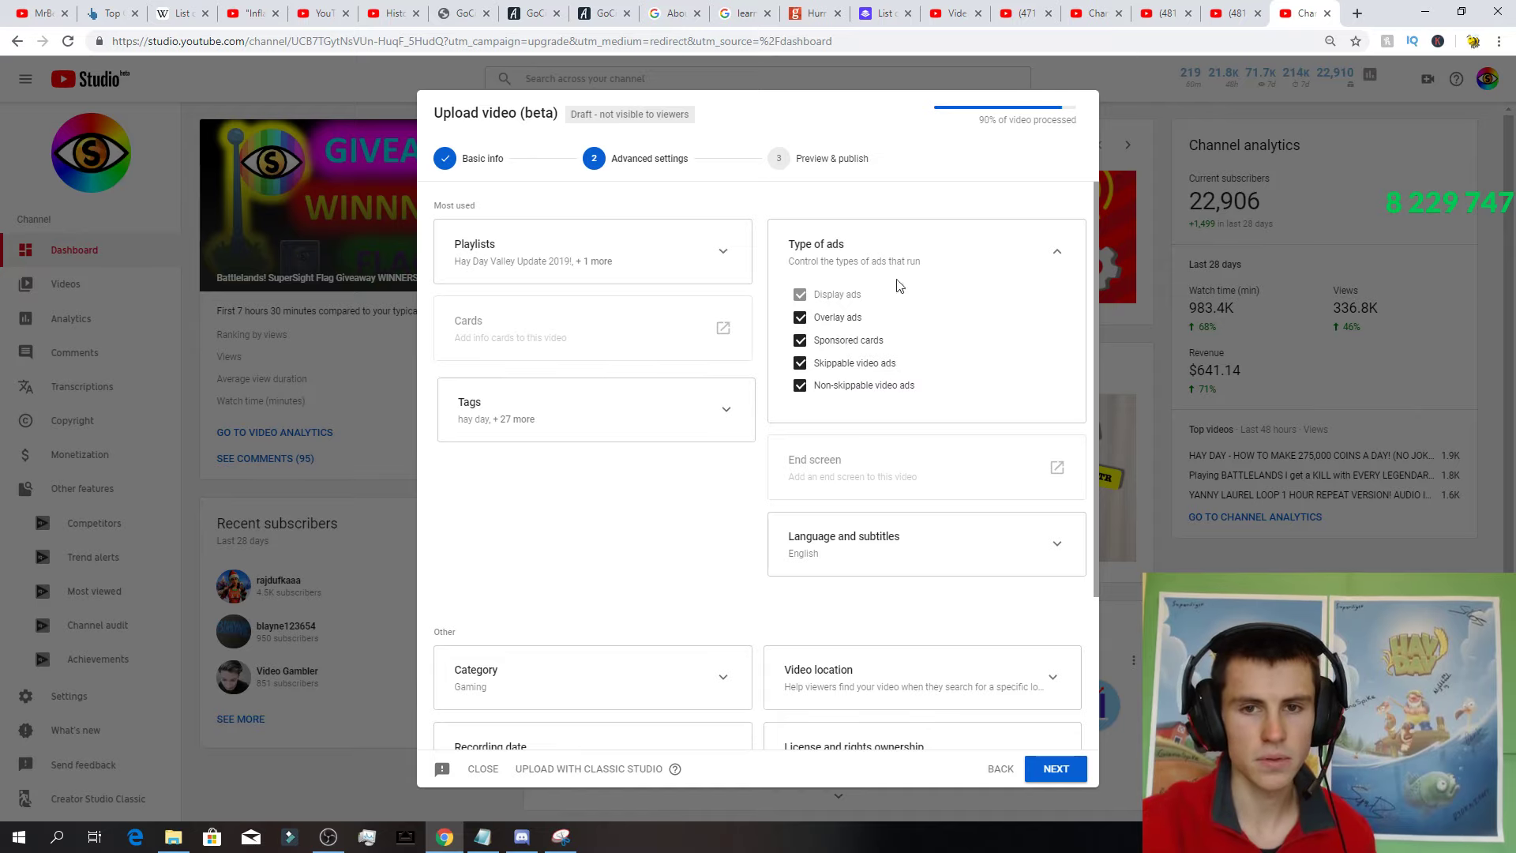
{"action": "left_click", "coordinate": [1006, 259]}
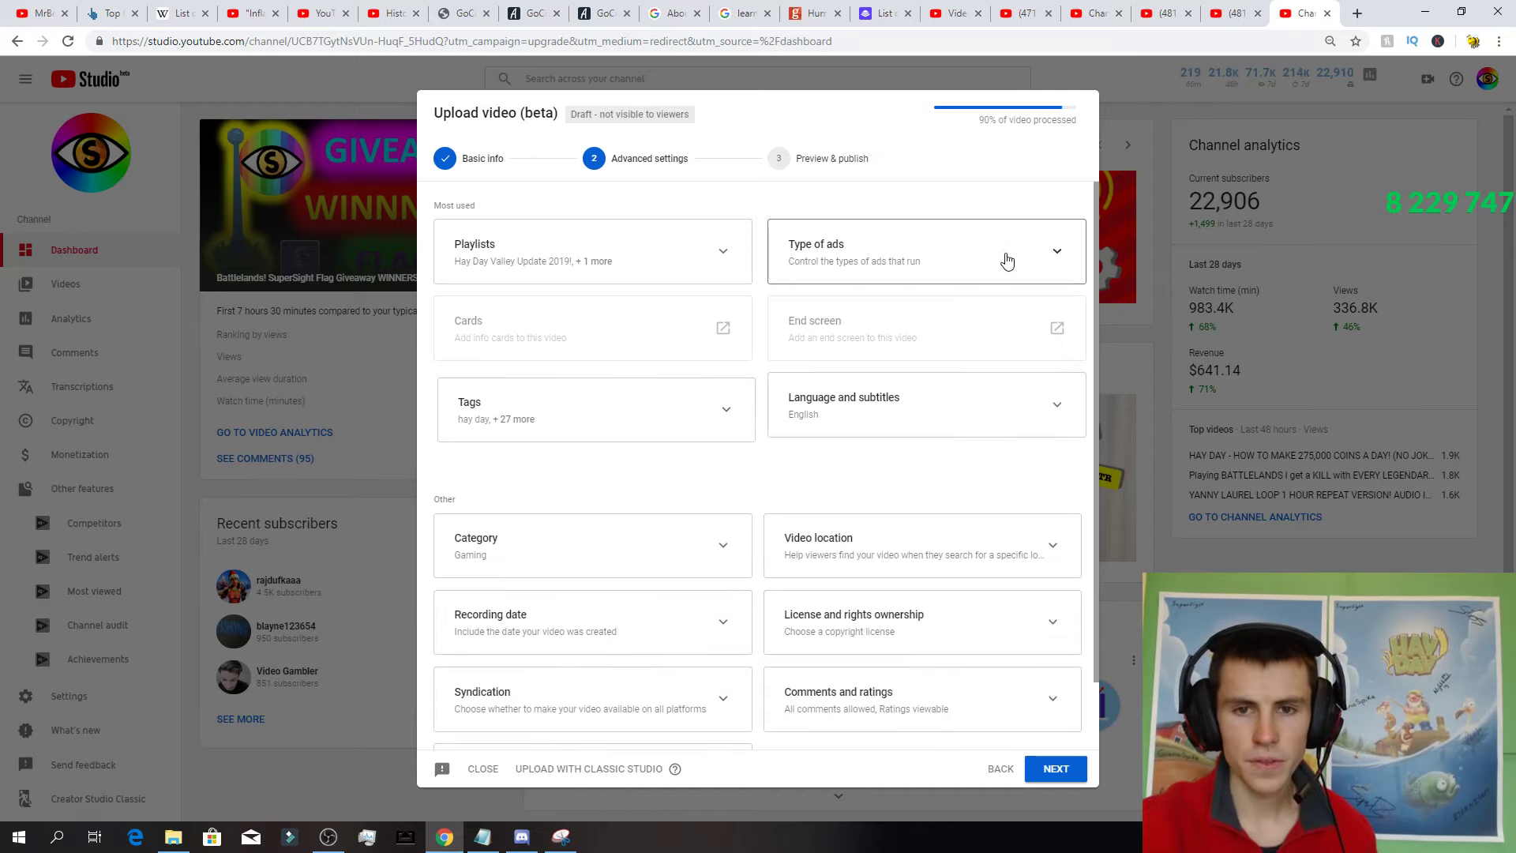
Add the tags "hay day valley" and "hay day valley season 2" to the video.
{"action": "left_click", "coordinate": [722, 437]}
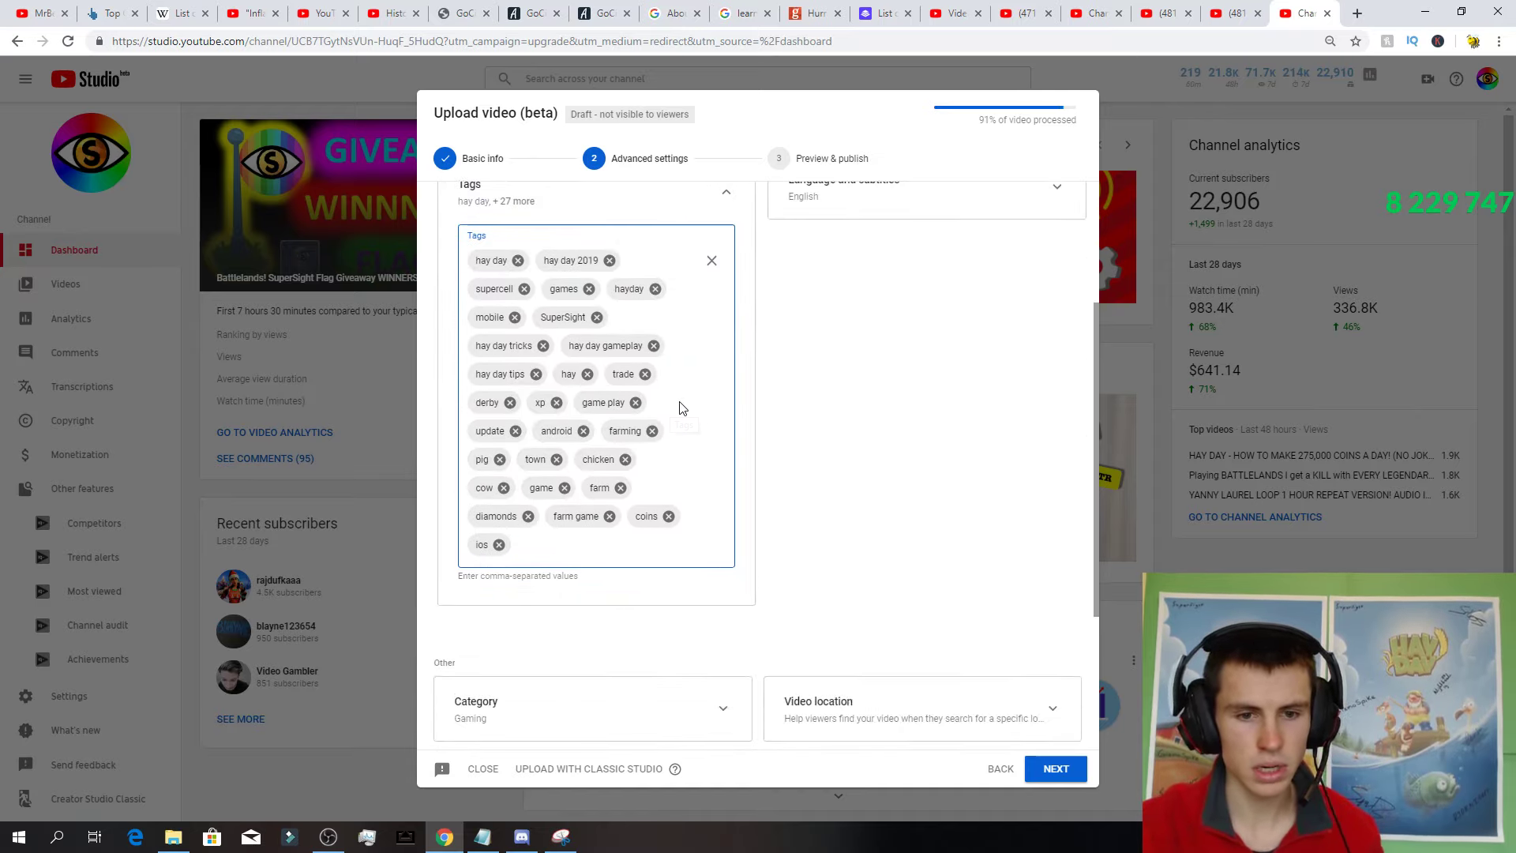
{"action": "type", "text": "hay d"}
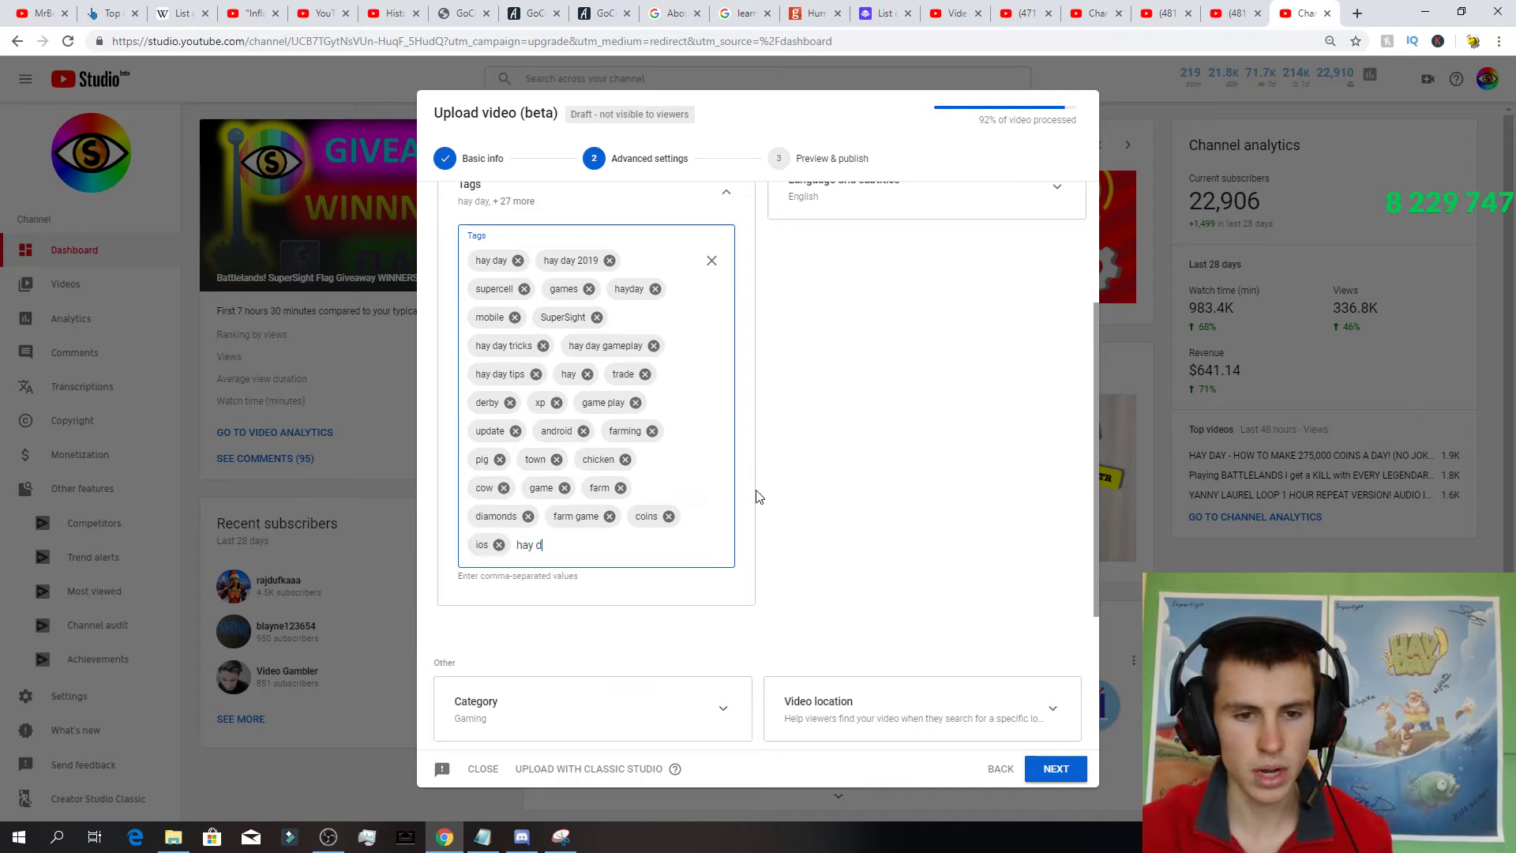
{"action": "type", "text": "ay "}
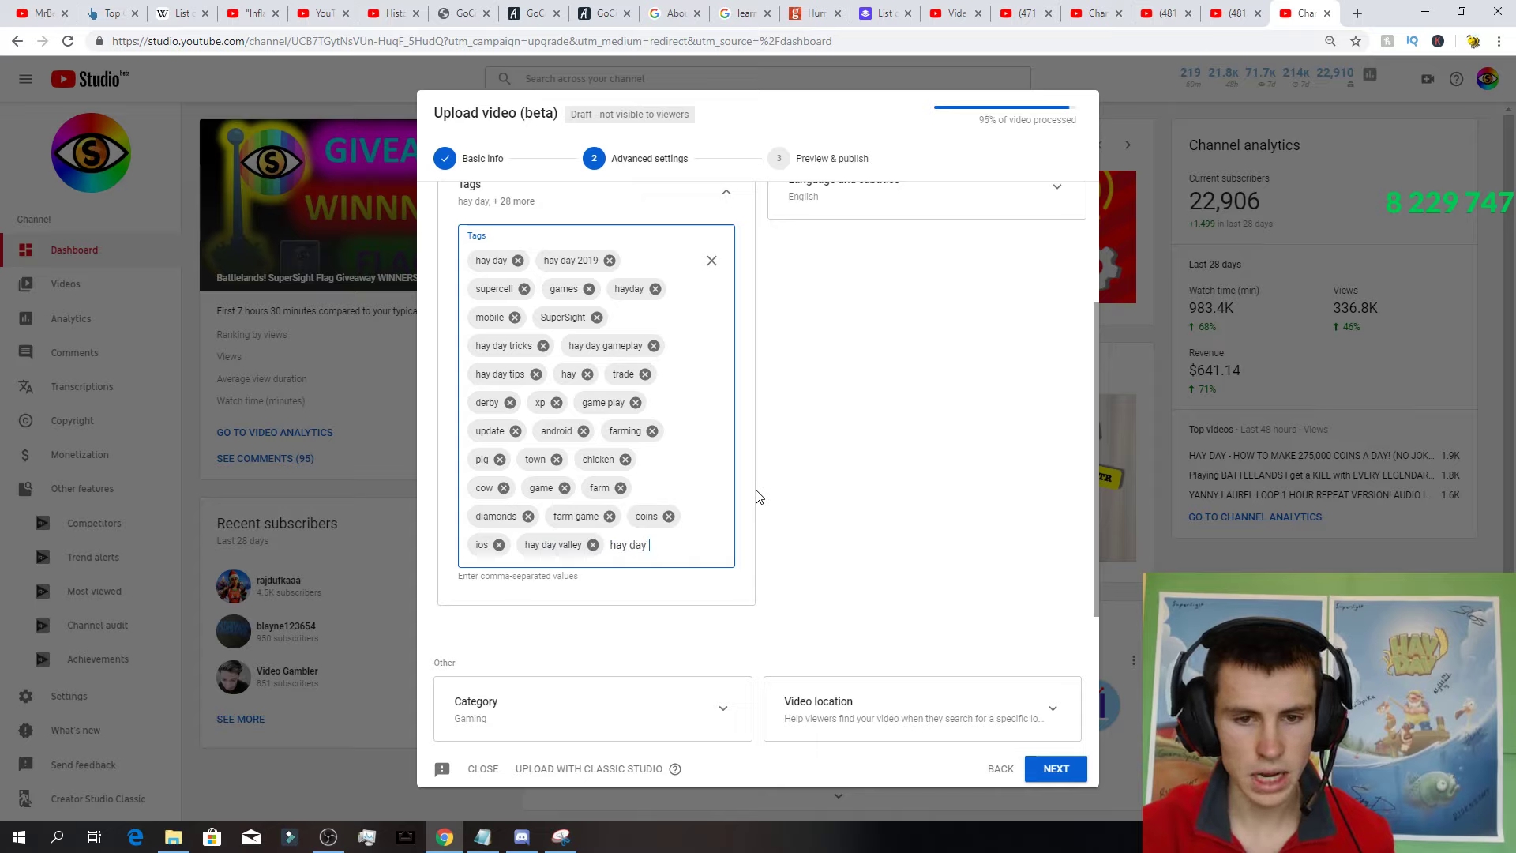
{"action": "type", "text": "valley,hay day valley season 2,"}
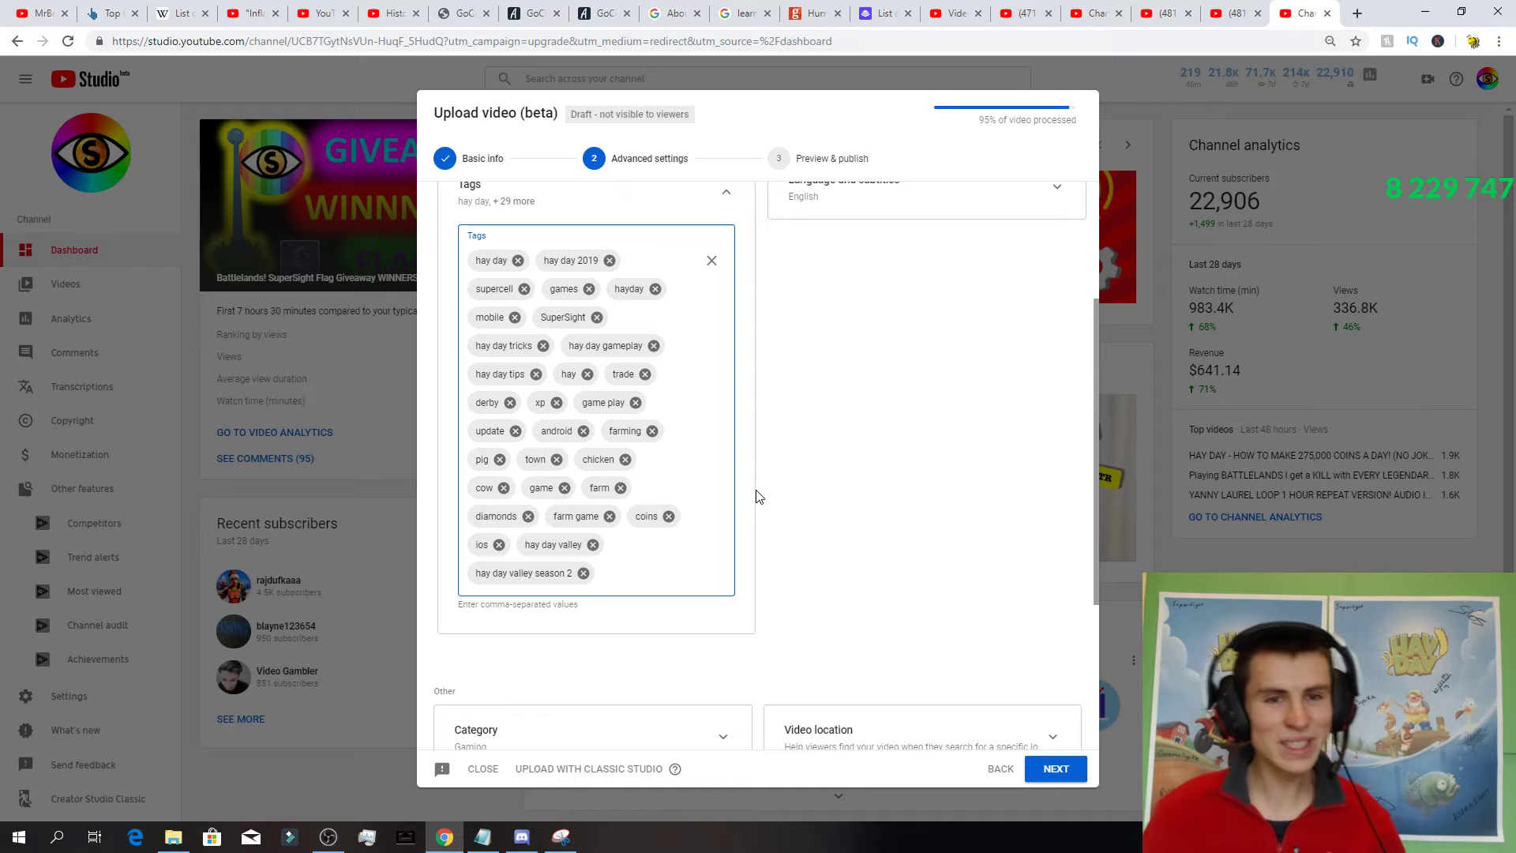
{"action": "scroll", "coordinate": [739, 413], "scroll_direction": "up", "scroll_amount": 5}
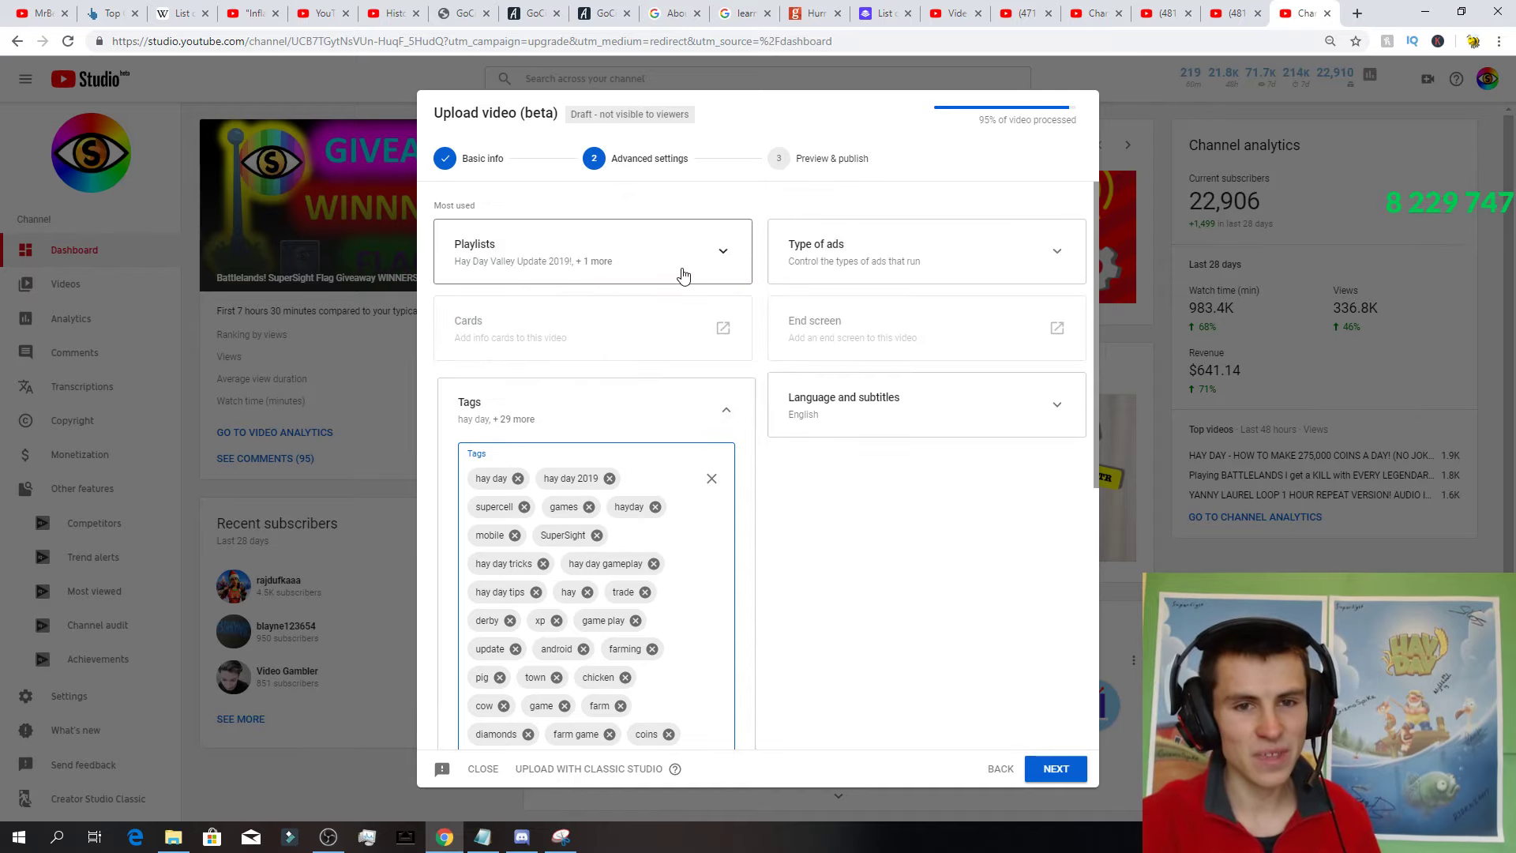
{"action": "left_click", "coordinate": [681, 273]}
{"action": "left_click", "coordinate": [684, 273]}
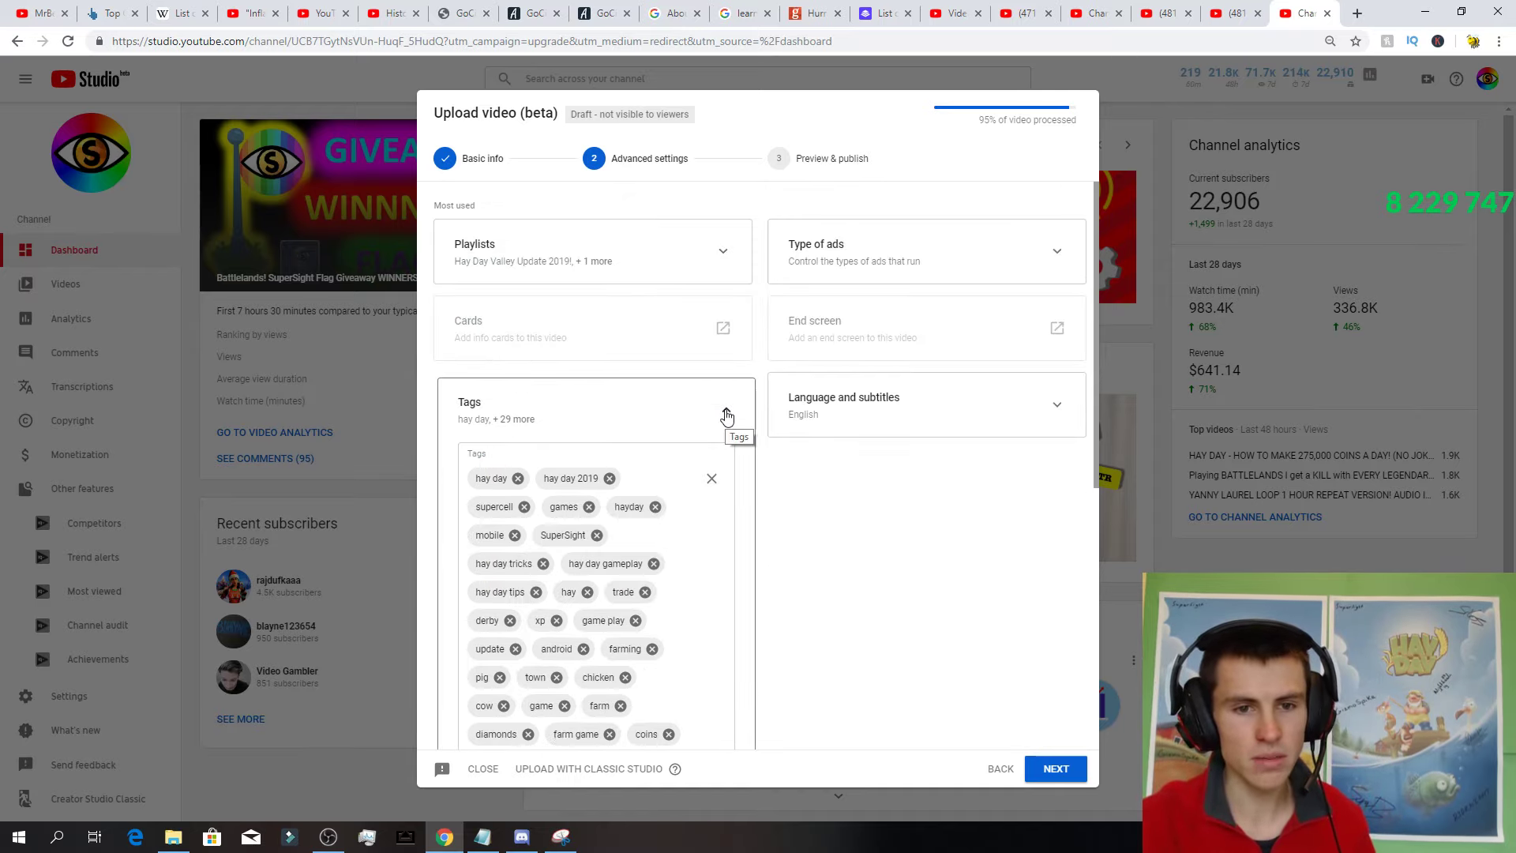
{"action": "scroll", "coordinate": [699, 489], "scroll_direction": "down", "scroll_amount": 1}
{"action": "scroll", "coordinate": [699, 489], "scroll_direction": "down", "scroll_amount": 3}
{"action": "scroll", "coordinate": [677, 437], "scroll_direction": "up", "scroll_amount": 1}
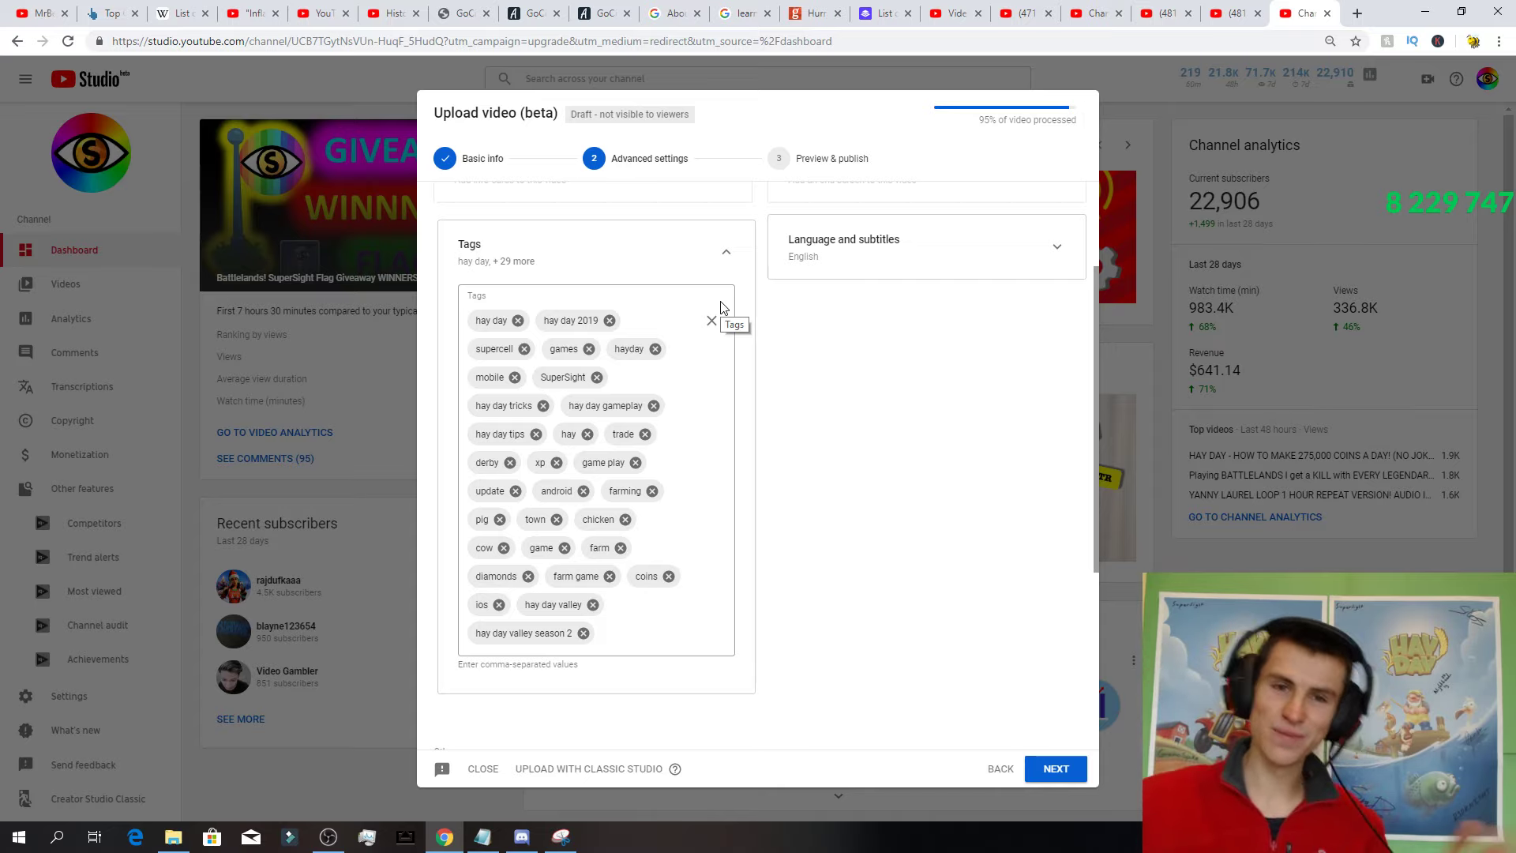
{"action": "left_click", "coordinate": [721, 248]}
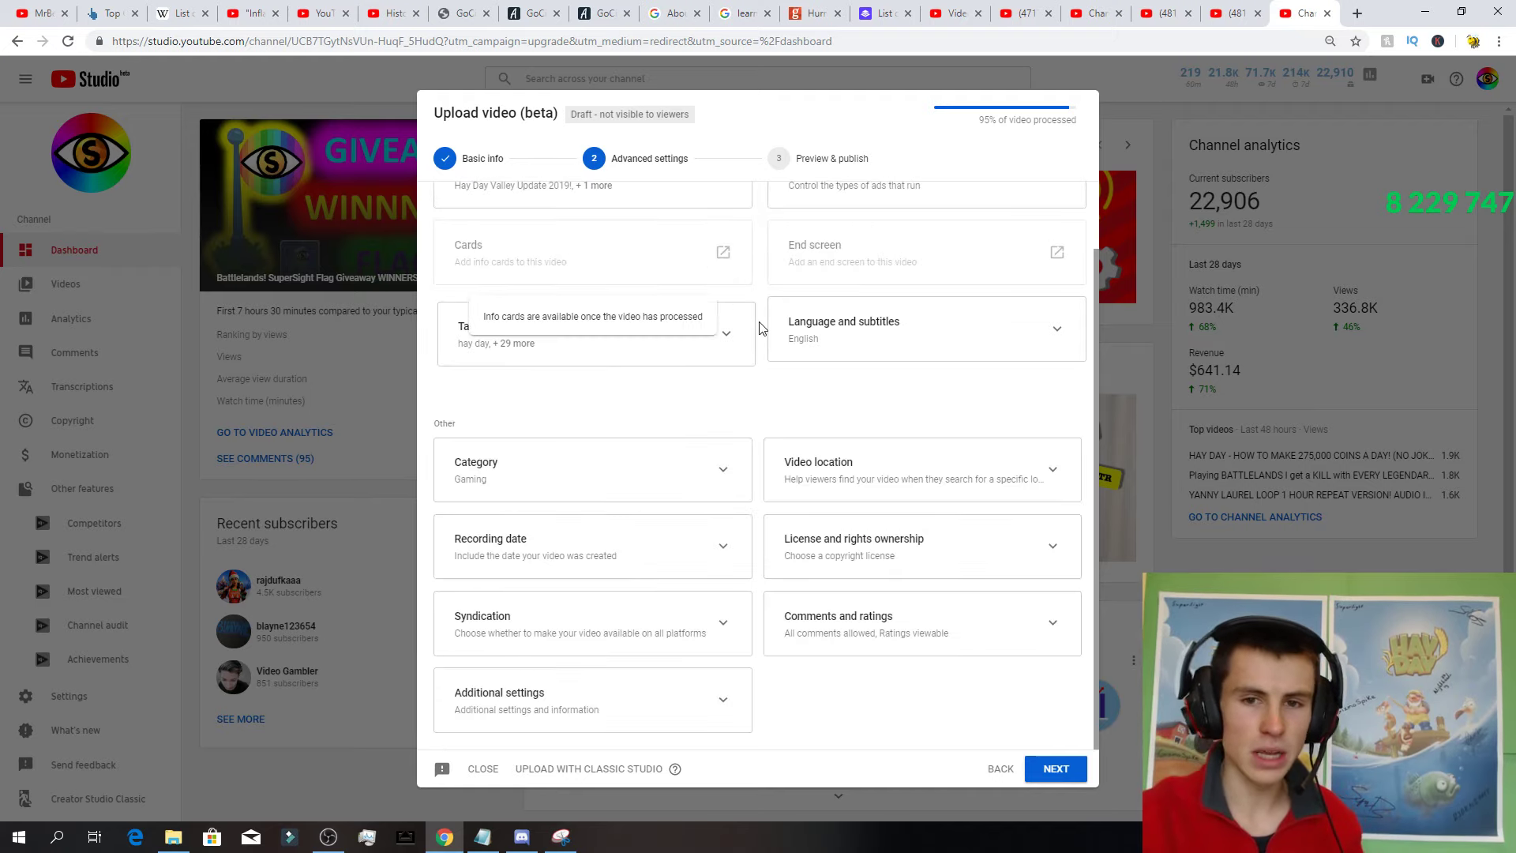
Examine the video language and caption certification choices in the language and subtitles settings.
{"action": "left_click", "coordinate": [904, 329]}
{"action": "left_click", "coordinate": [920, 307]}
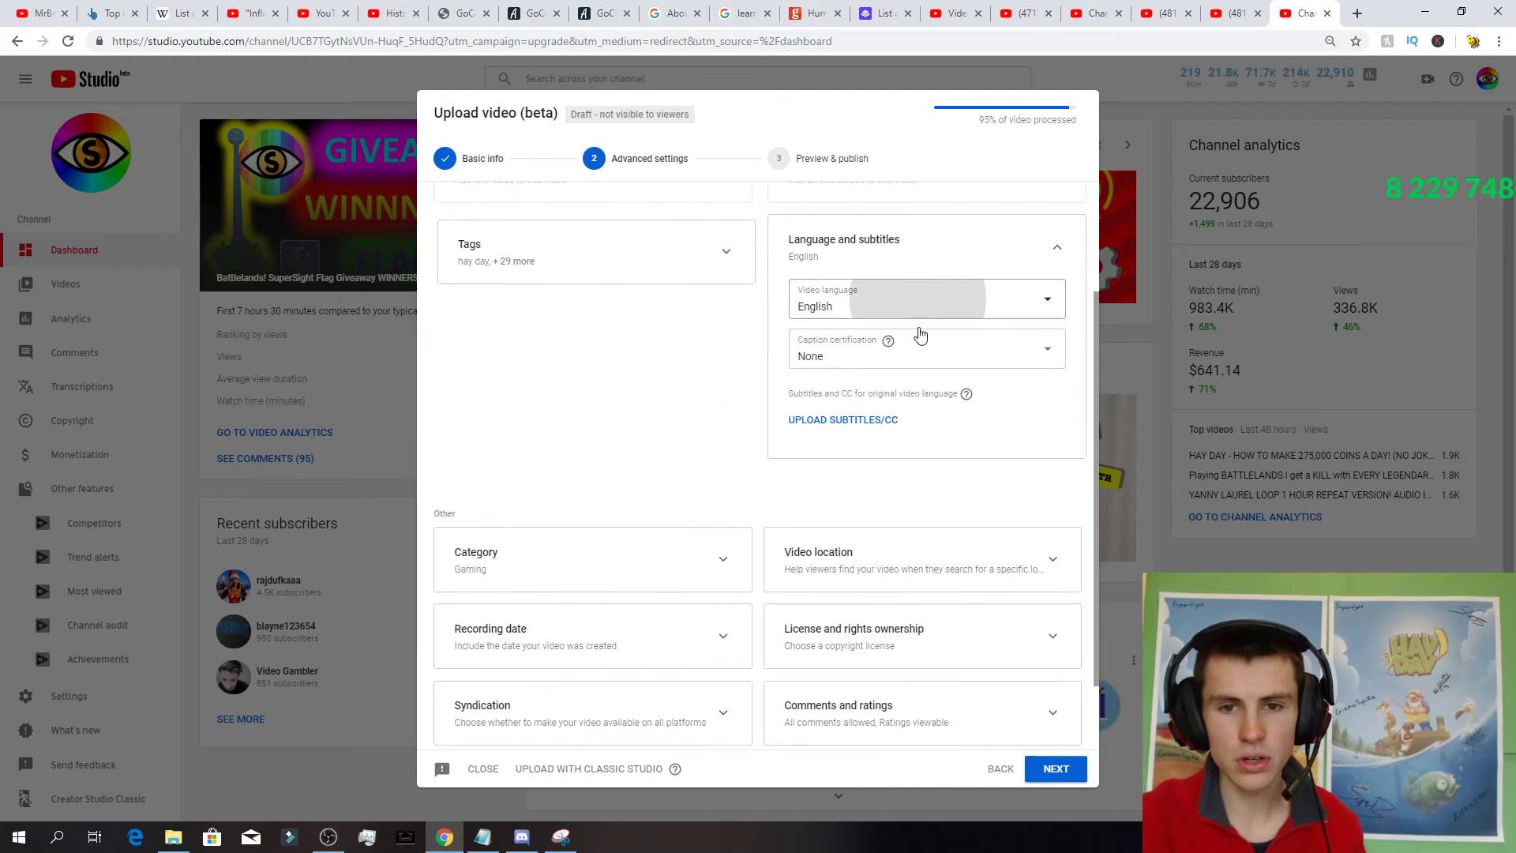
{"action": "scroll", "coordinate": [890, 436], "scroll_direction": "up", "scroll_amount": 5}
{"action": "scroll", "coordinate": [880, 434], "scroll_direction": "down", "scroll_amount": 7}
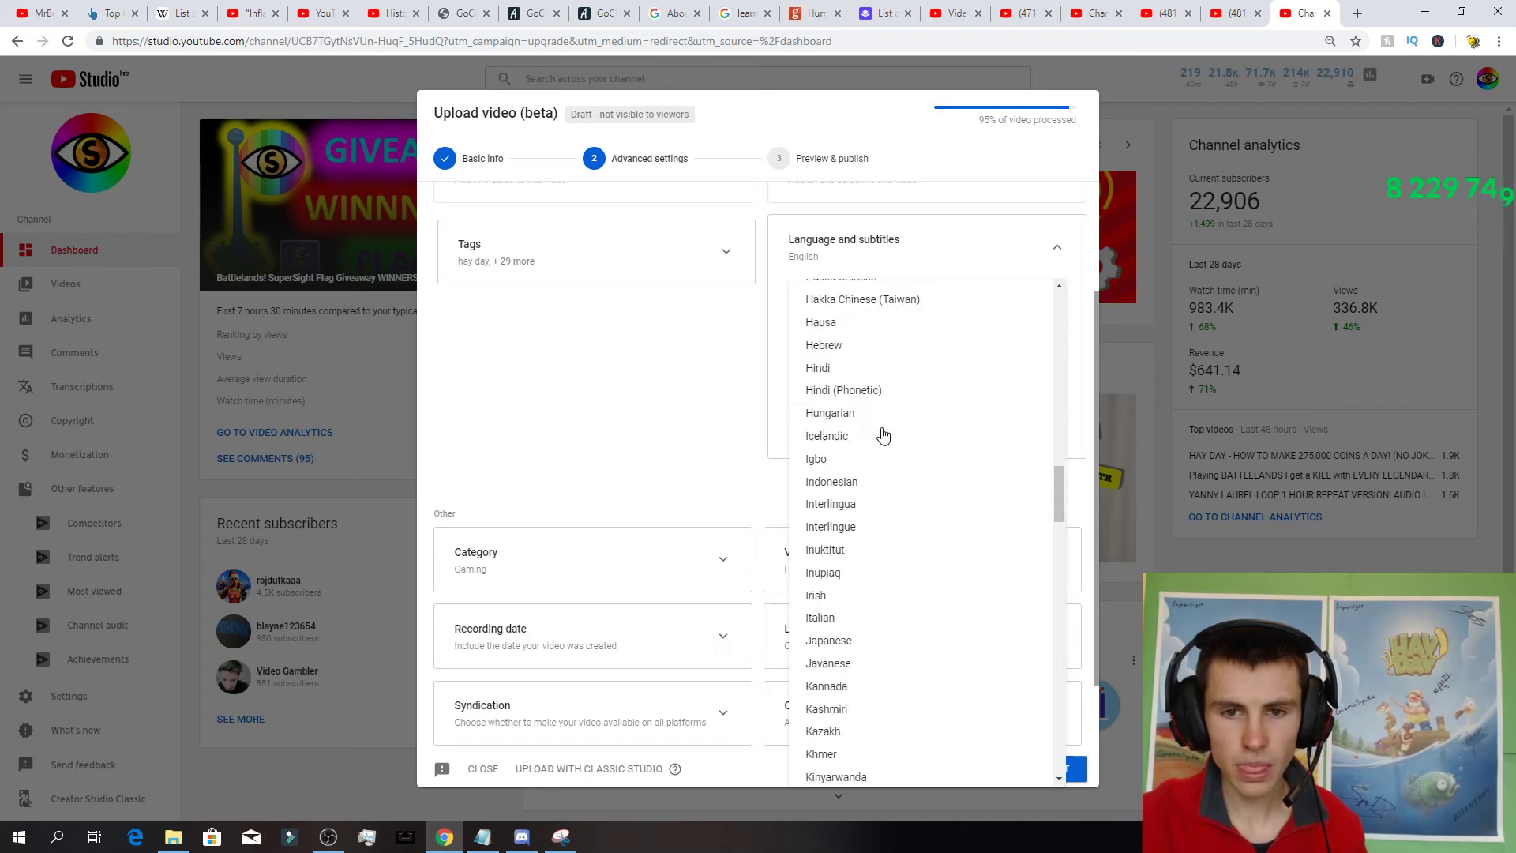
{"action": "scroll", "coordinate": [955, 389], "scroll_direction": "up", "scroll_amount": 3}
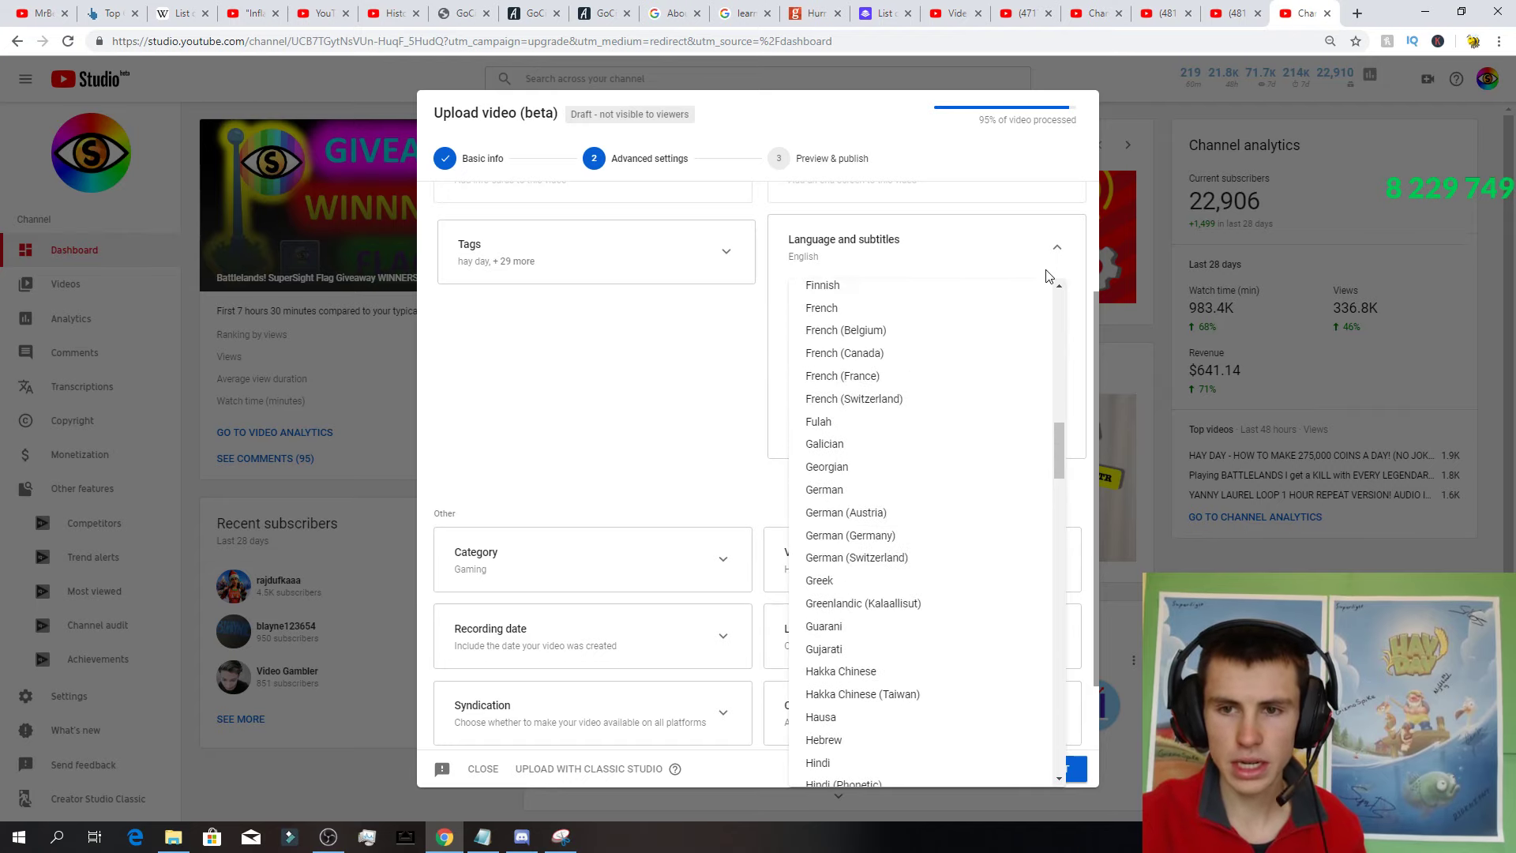
{"action": "left_click", "coordinate": [1048, 276]}
{"action": "left_click", "coordinate": [1029, 348]}
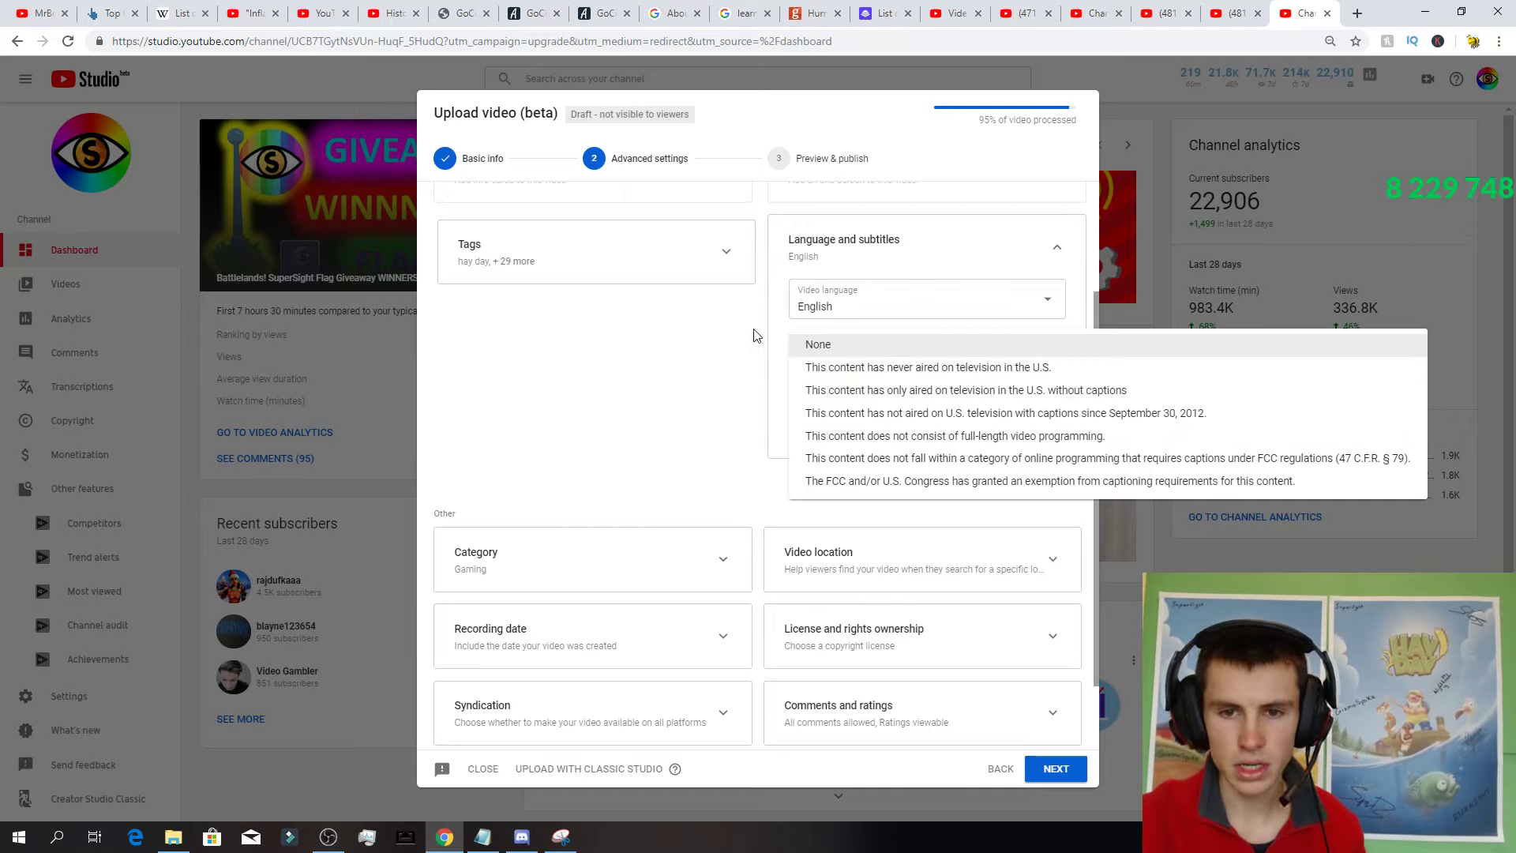
{"action": "left_click", "coordinate": [907, 346]}
{"action": "left_click", "coordinate": [945, 360]}
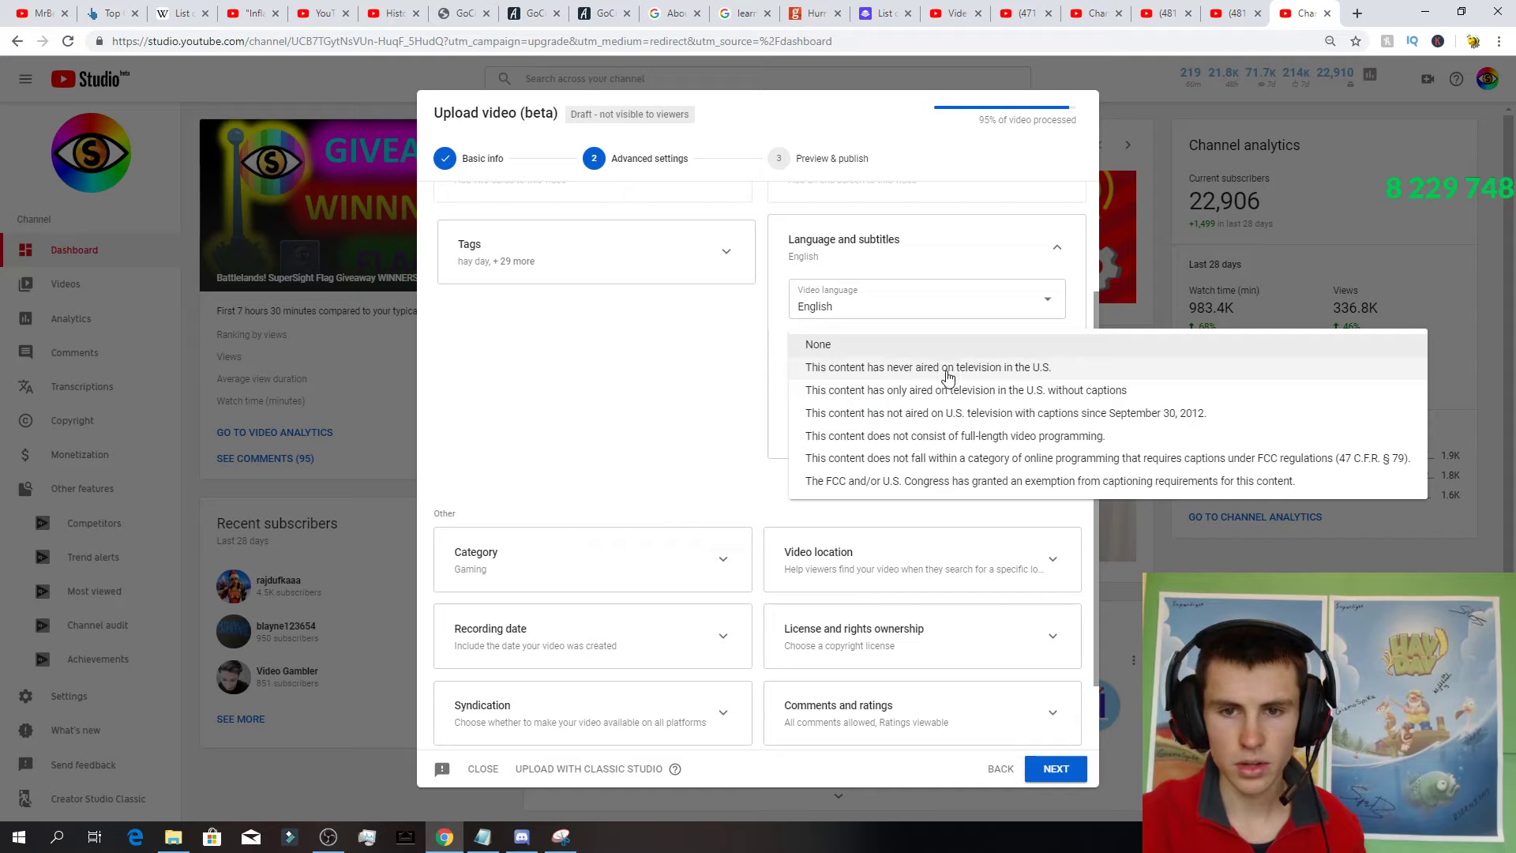
{"action": "left_click", "coordinate": [1055, 346]}
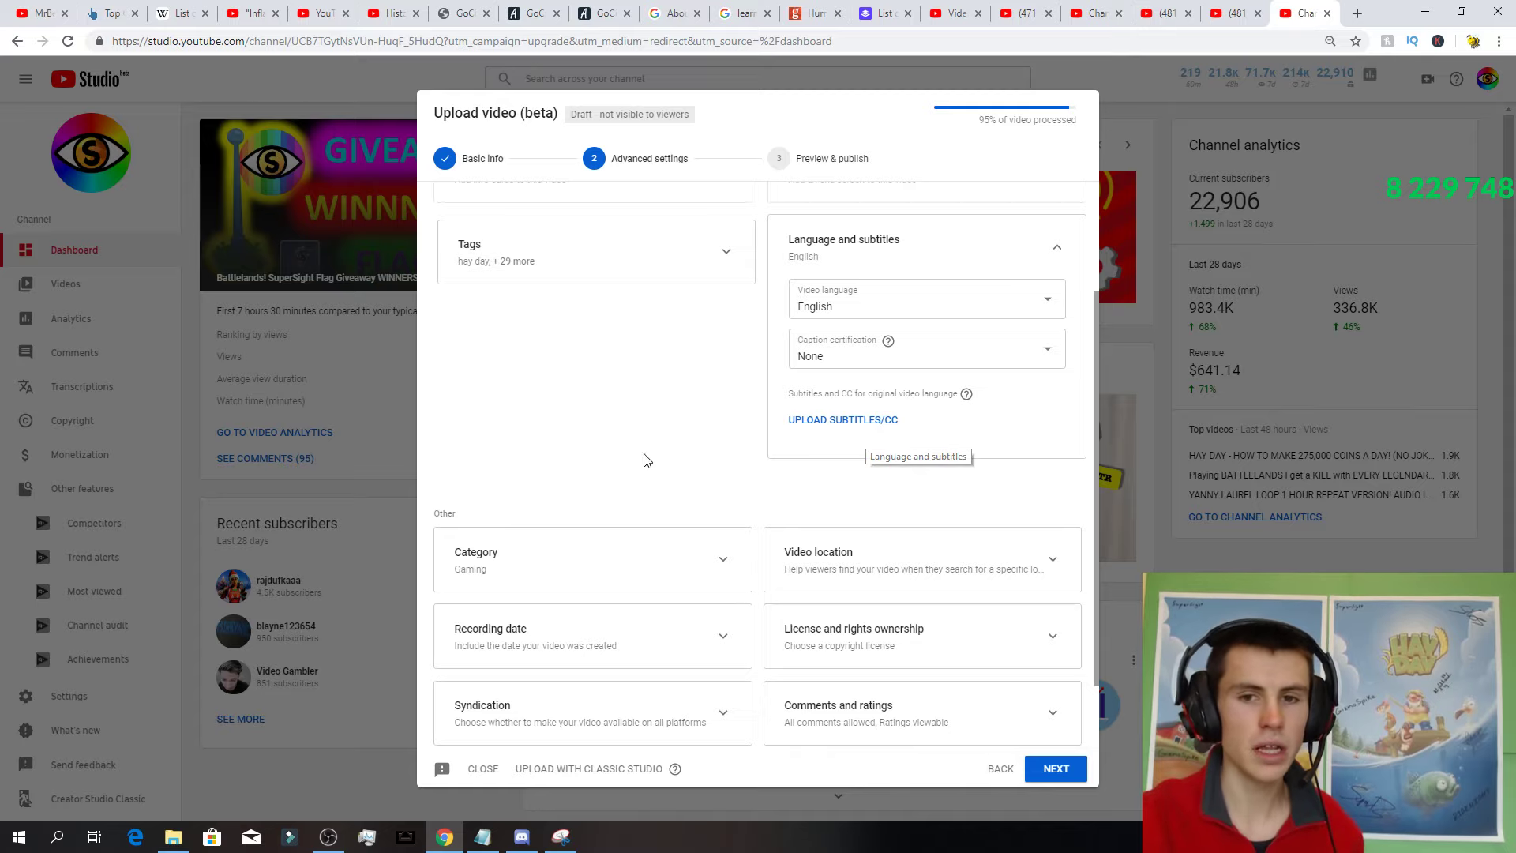
Open the category settings, review the available categories and start a search for the optional game title.
{"action": "scroll", "coordinate": [650, 395], "scroll_direction": "down", "scroll_amount": 1}
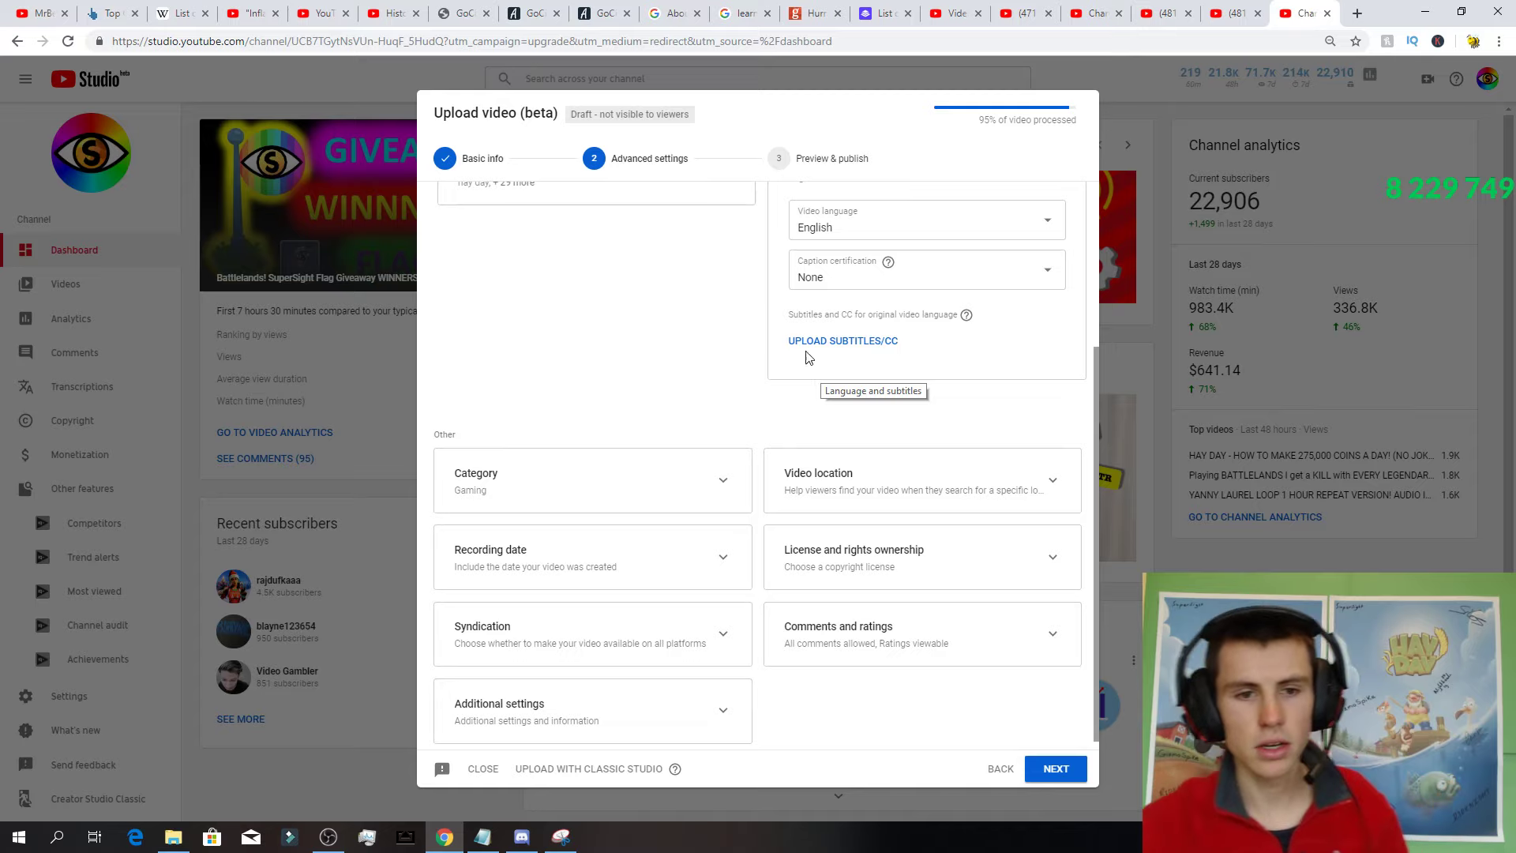
{"action": "scroll", "coordinate": [623, 391], "scroll_direction": "down", "scroll_amount": 1}
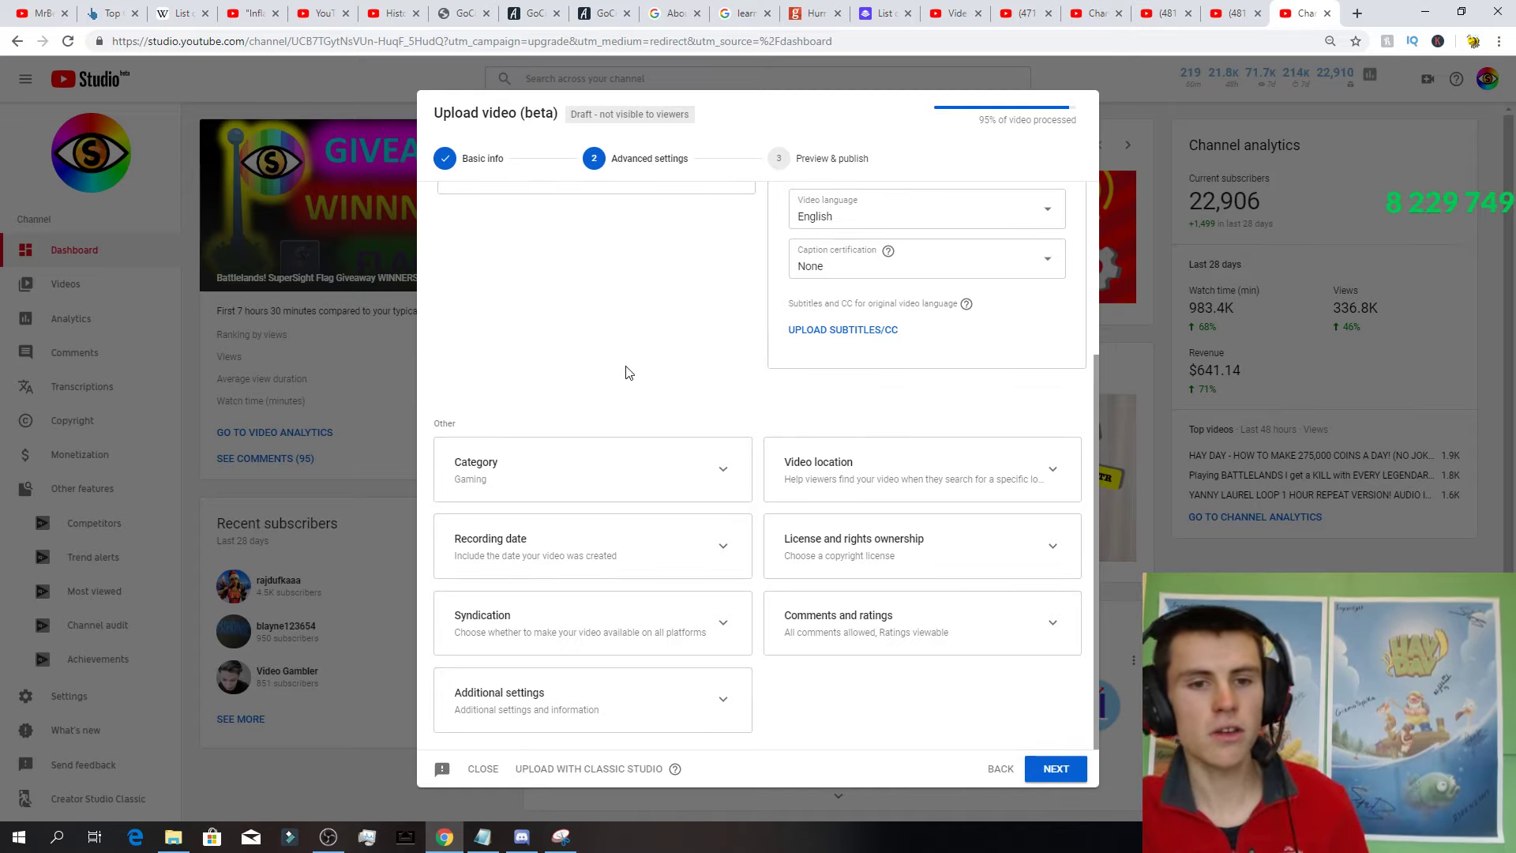
{"action": "left_click", "coordinate": [615, 475]}
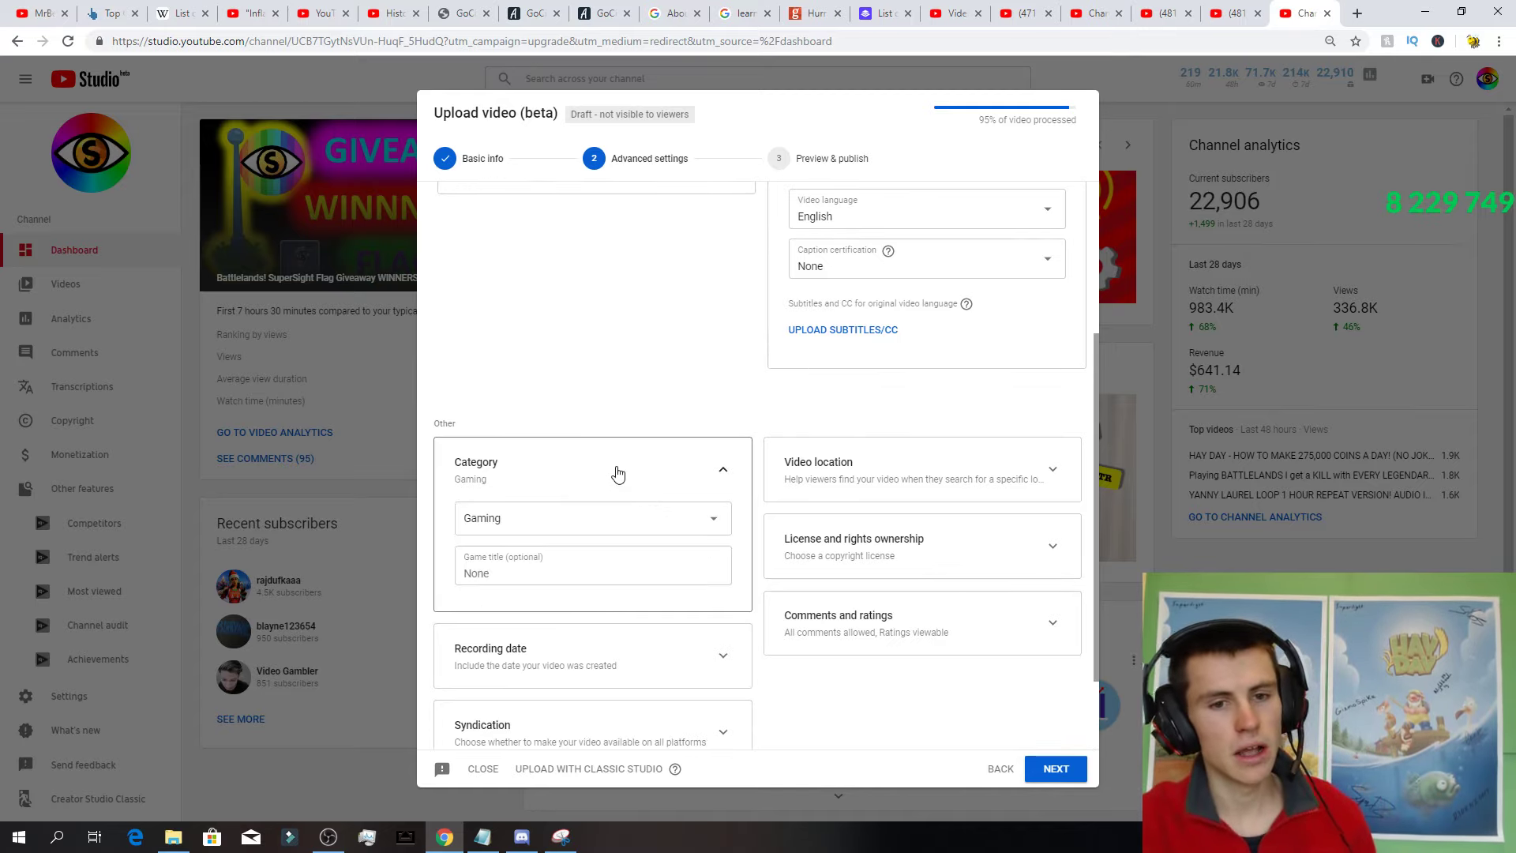
{"action": "left_click", "coordinate": [610, 513]}
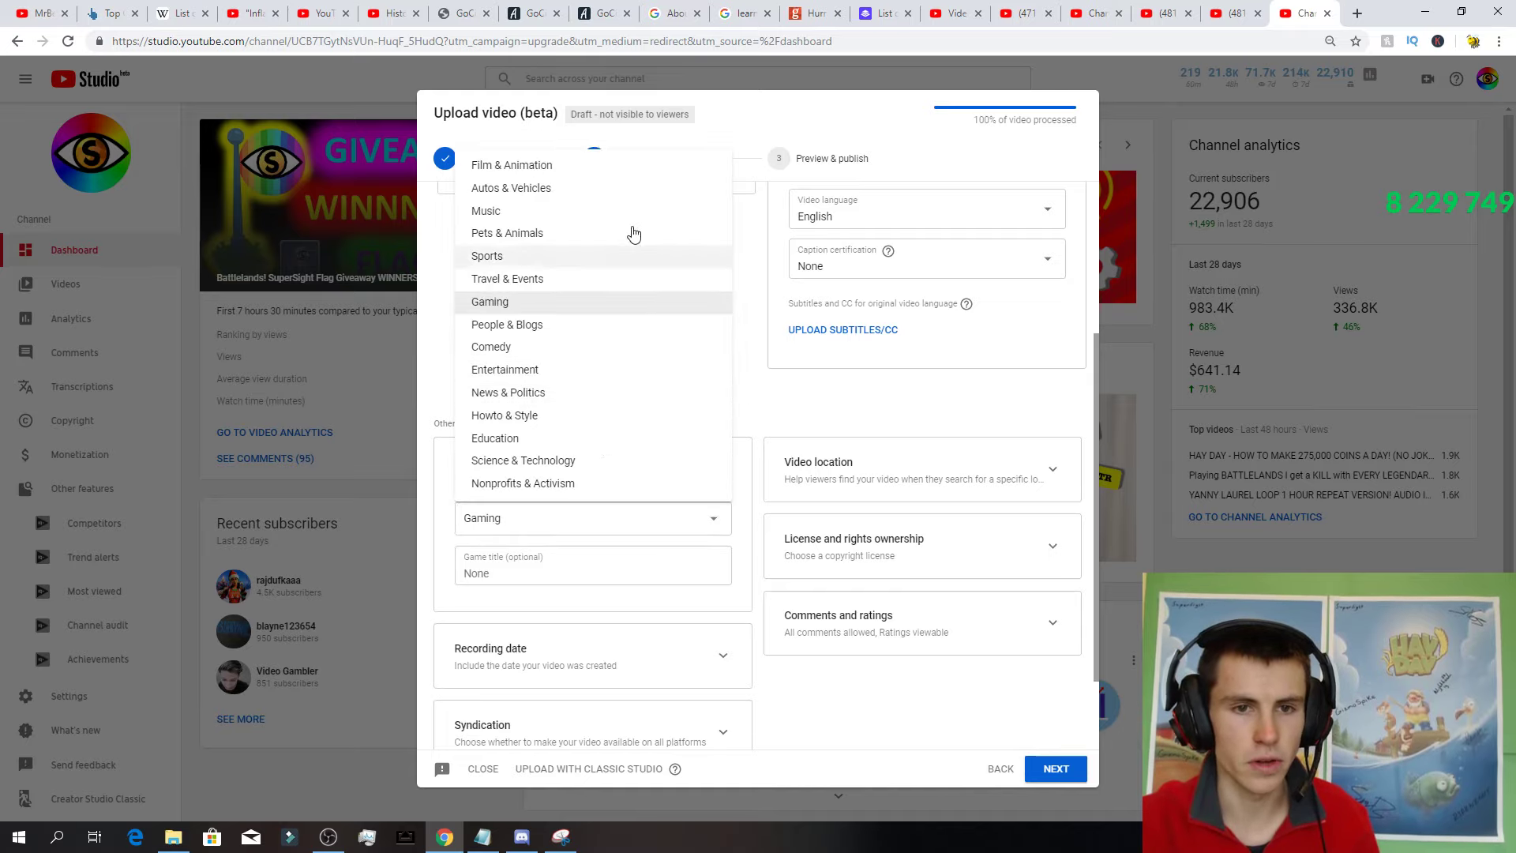
{"action": "left_click", "coordinate": [548, 570]}
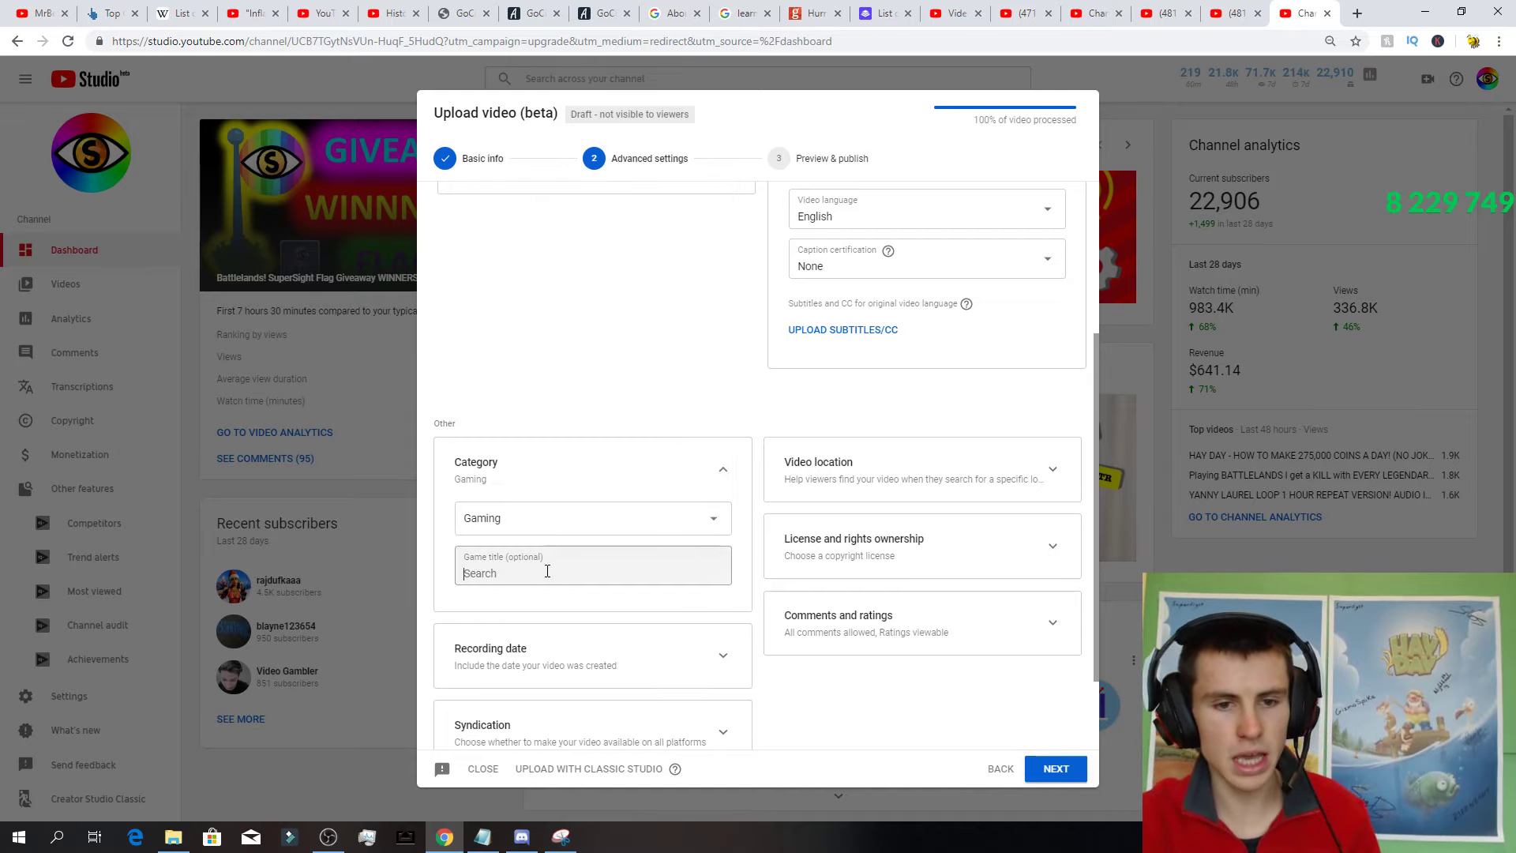
Try searching the game titles for "GoCity", and clear the search text.
{"action": "type", "text": "H"}
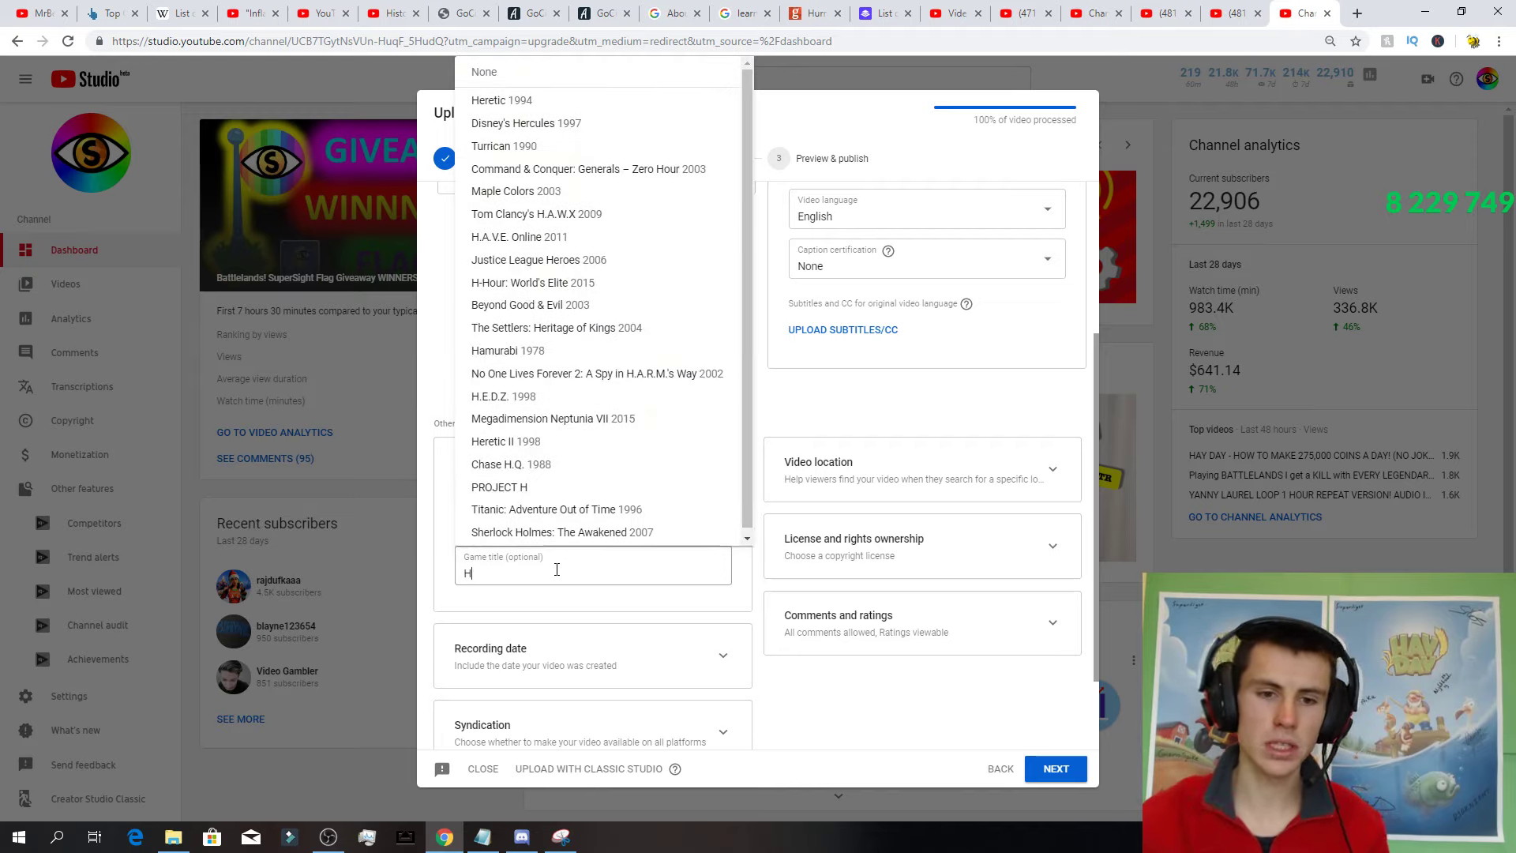
{"action": "key", "text": "BackSpace"}
{"action": "type", "text": "GoCity"}
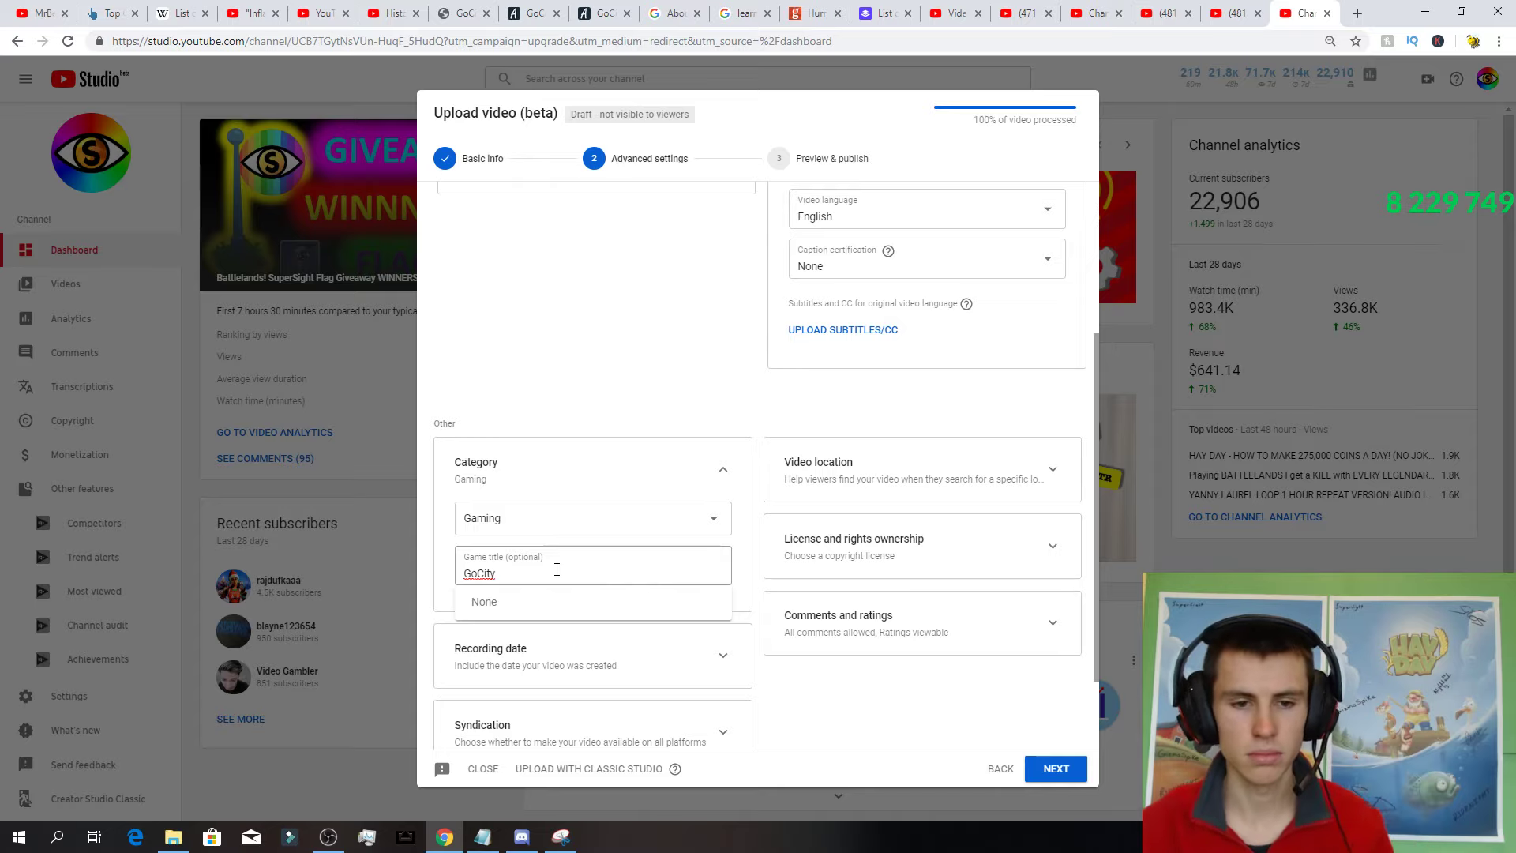
{"action": "key", "text": "BackSpace"}
{"action": "key", "text": "BackSpace"}
{"action": "key", "text": "BackSpace"}
{"action": "key", "text": "BackSpace"}
Set the game title to Hay Day (2012) and close the category settings.
{"action": "type", "text": "Ha"}
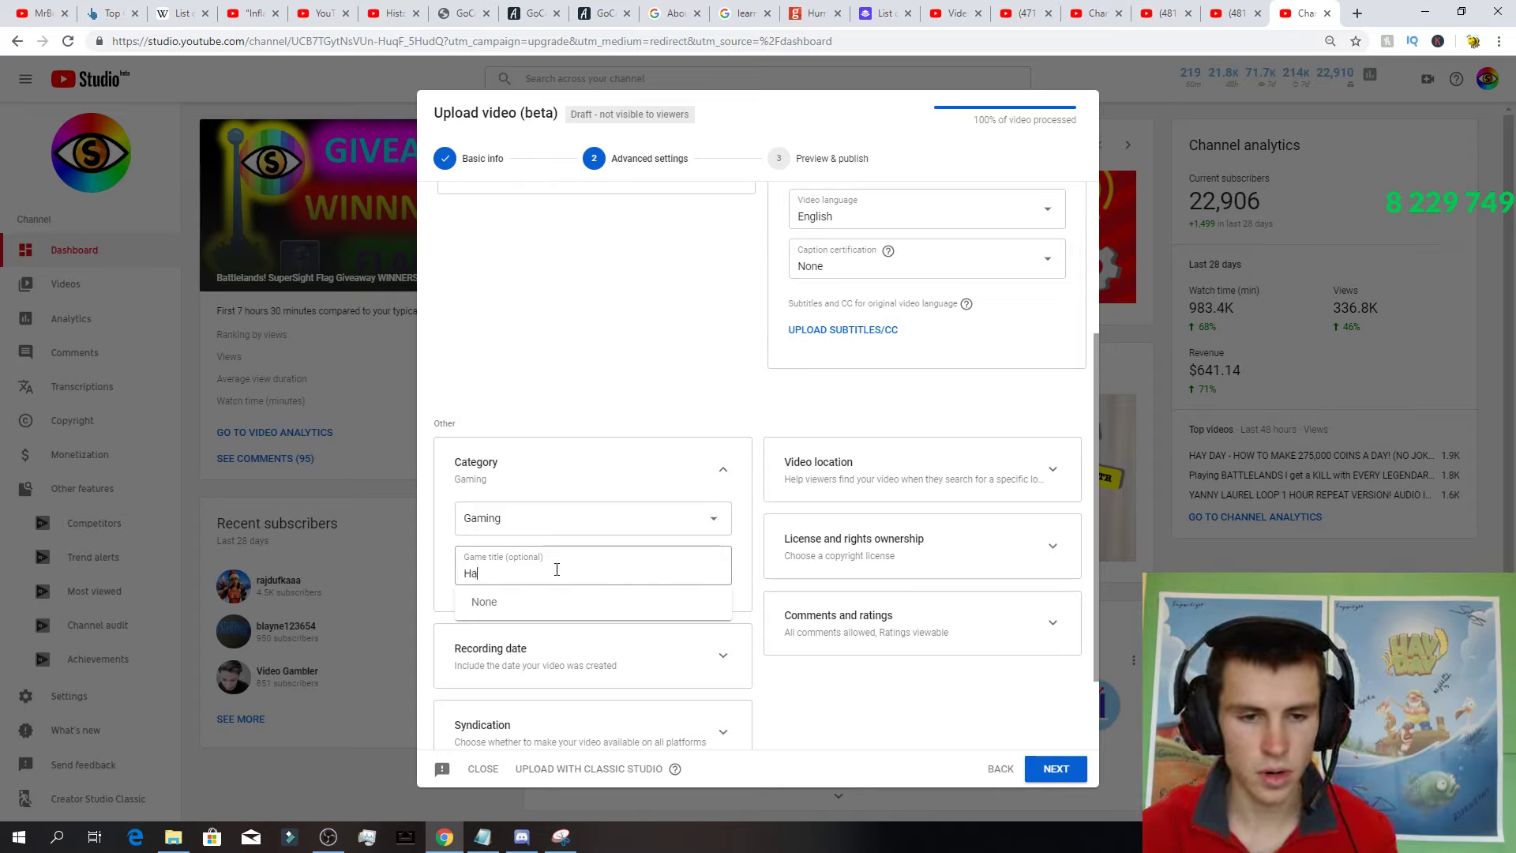
{"action": "type", "text": "y Day"}
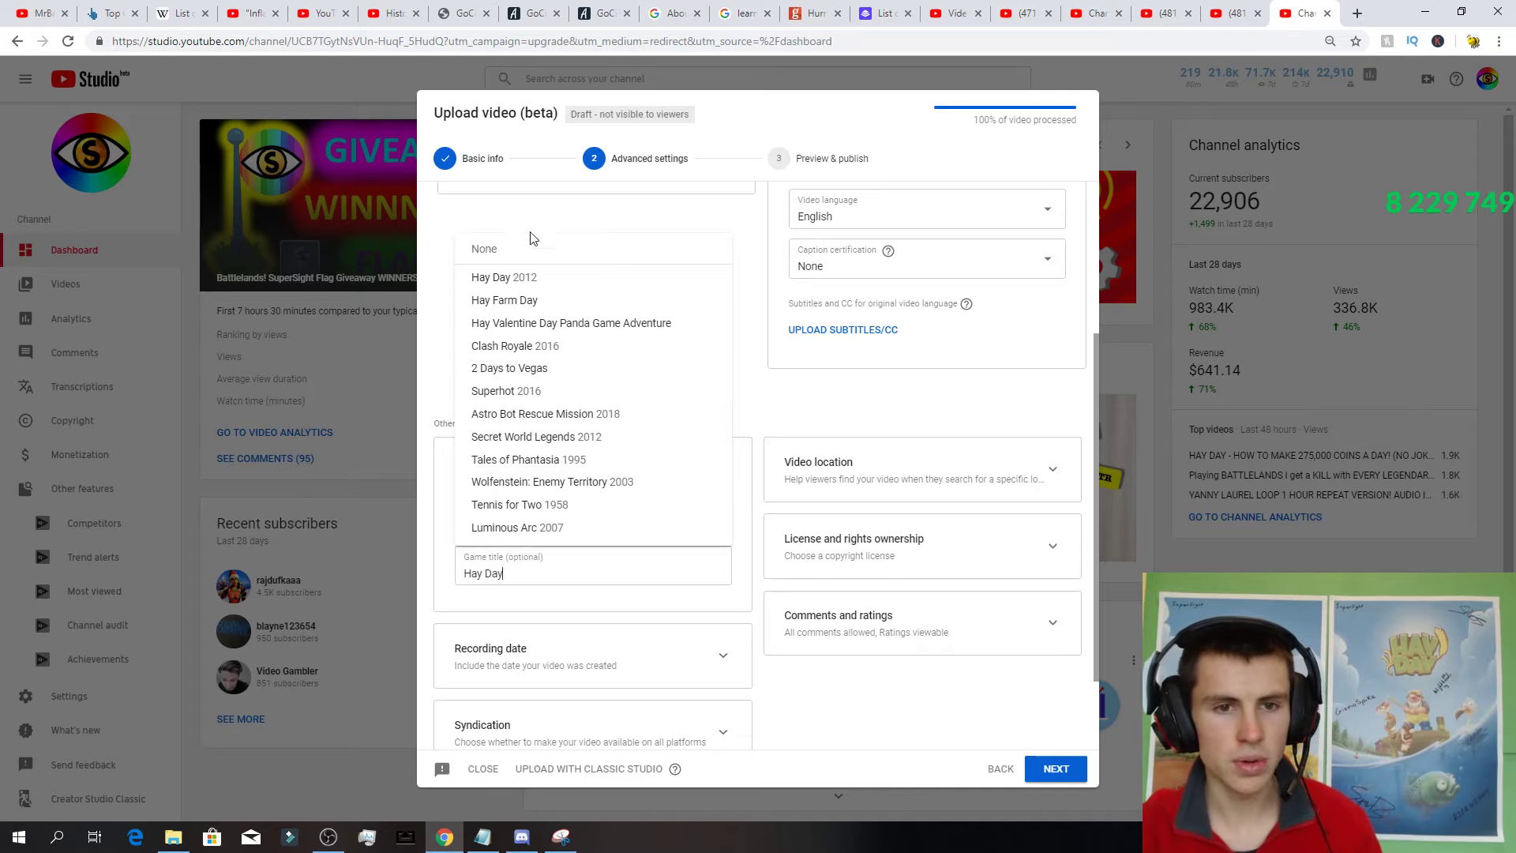
{"action": "left_click", "coordinate": [525, 275]}
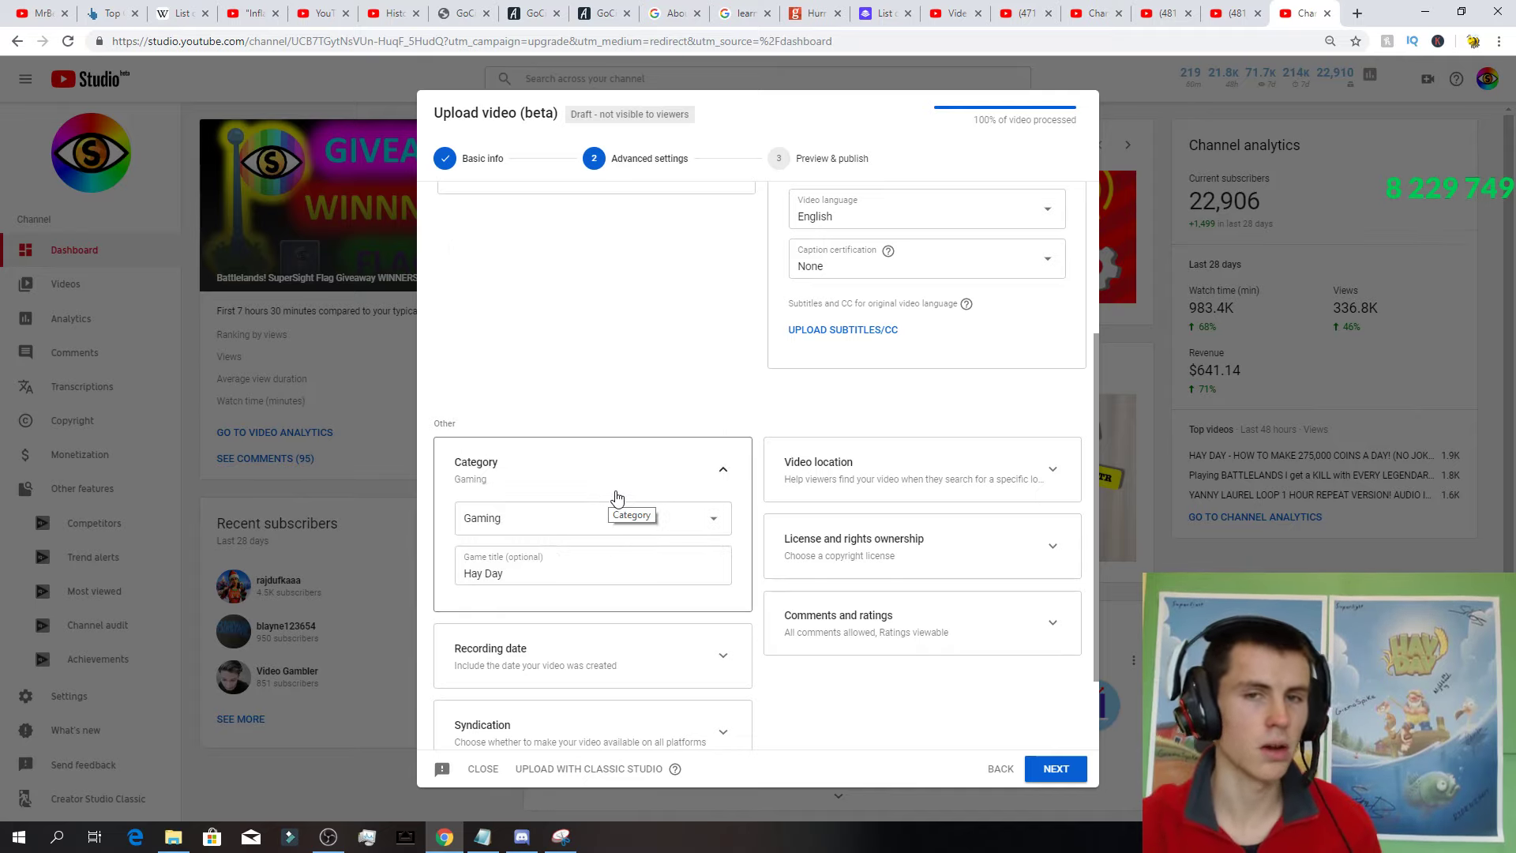
{"action": "left_click", "coordinate": [710, 473]}
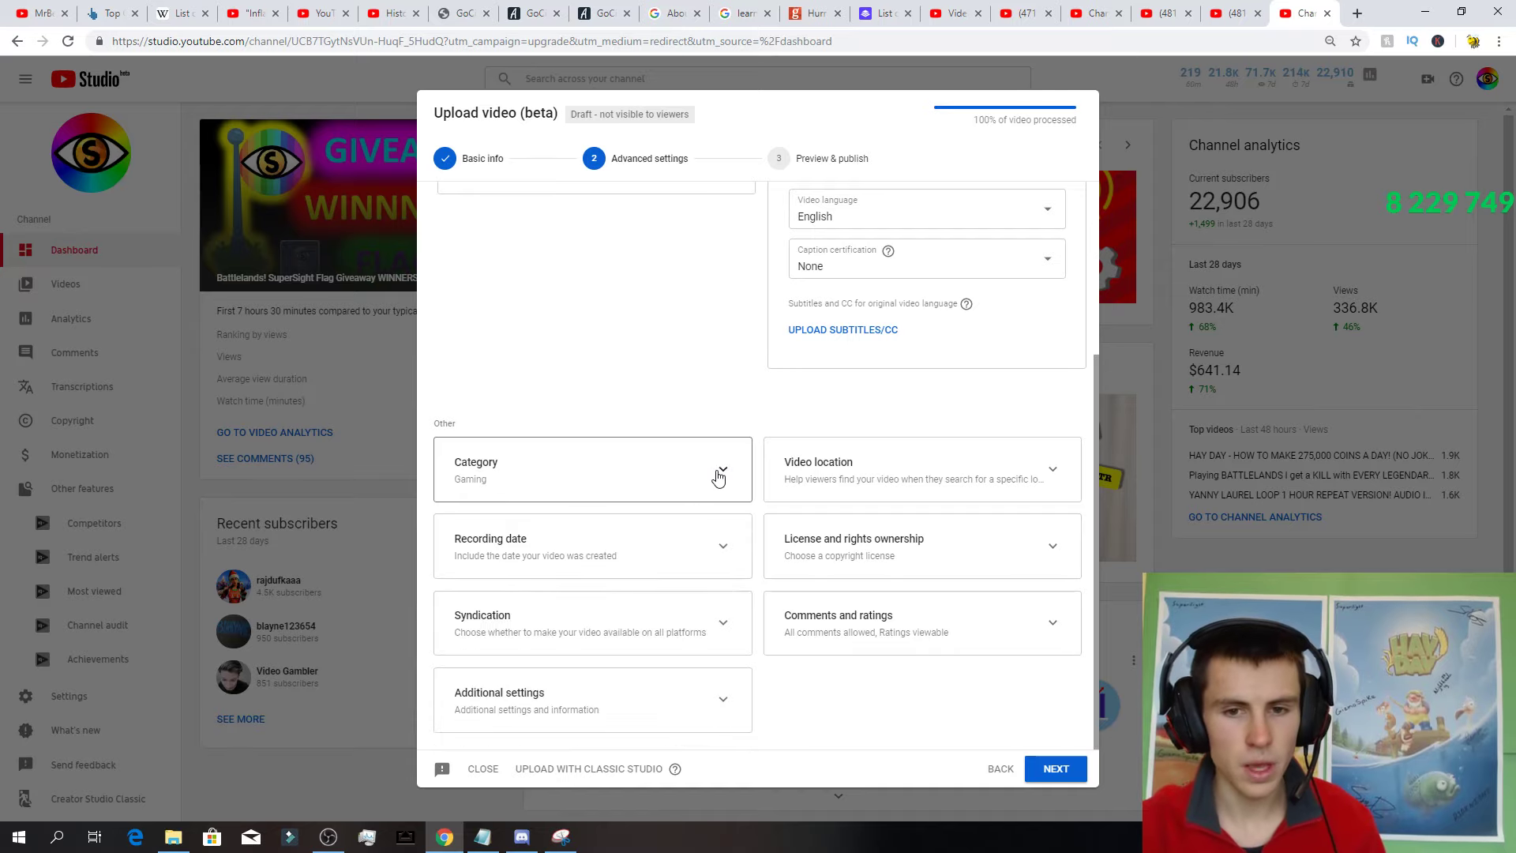
Review the video location settings and collapse them without choosing a location.
{"action": "left_click", "coordinate": [896, 496]}
{"action": "scroll", "coordinate": [897, 466], "scroll_direction": "down", "scroll_amount": 1}
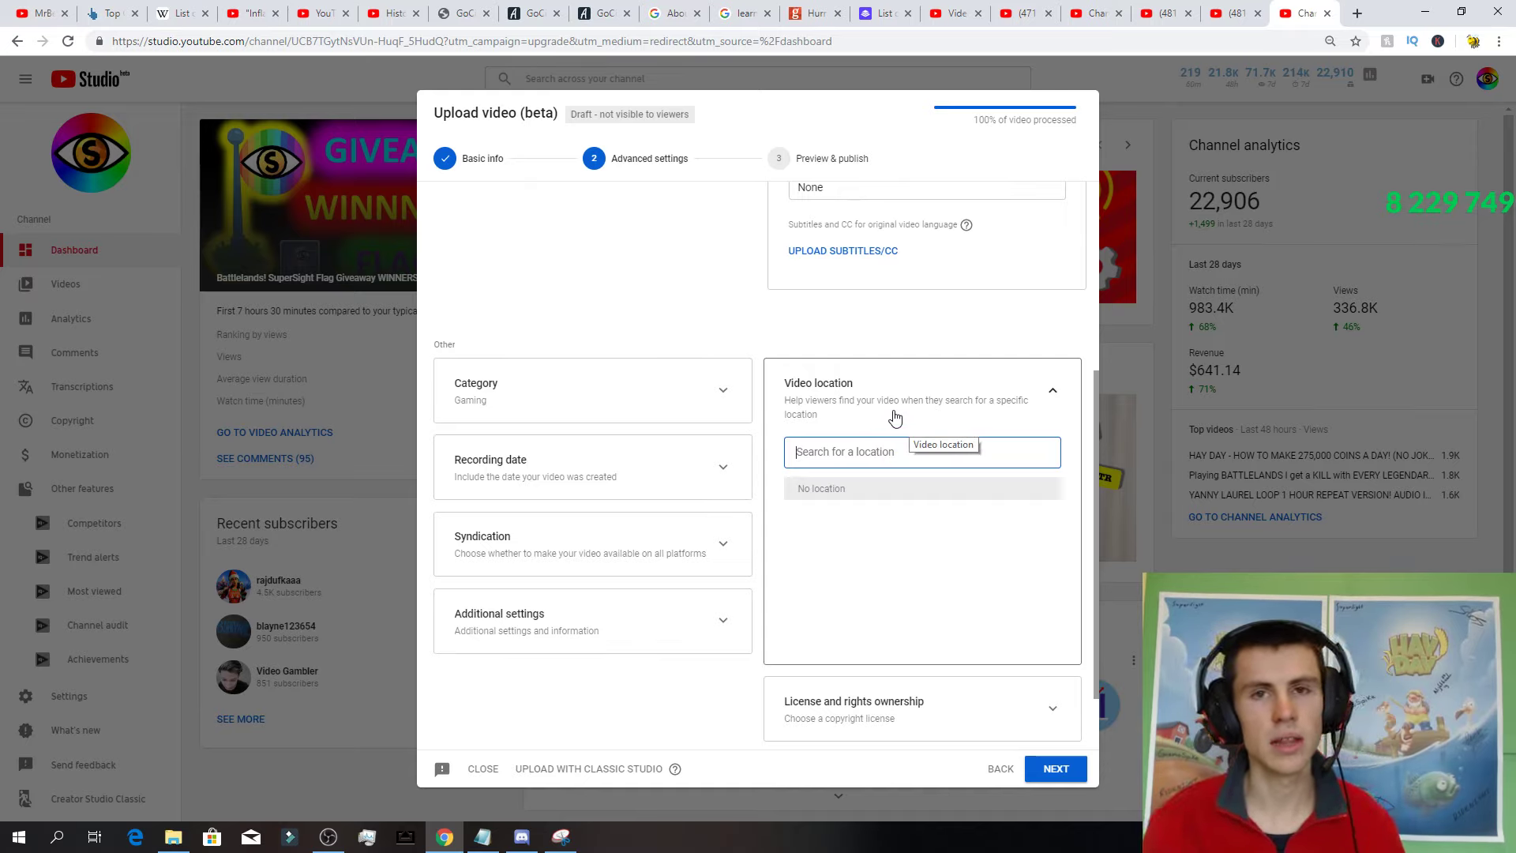
{"action": "left_click", "coordinate": [925, 374]}
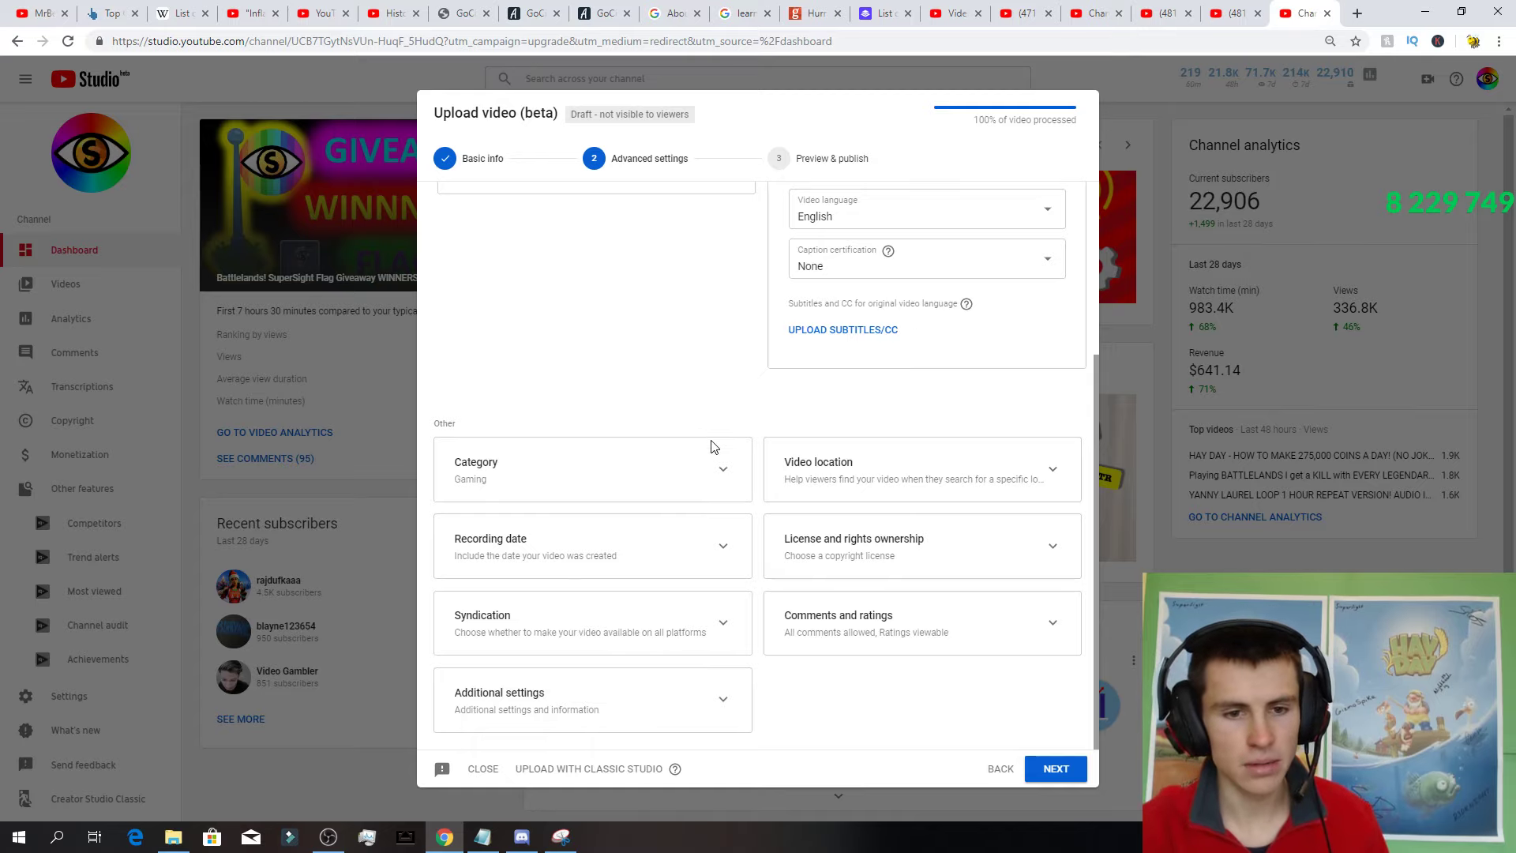
Examine the date picker in the recording date settings and close it without choosing a date.
{"action": "left_click", "coordinate": [678, 545]}
{"action": "left_click", "coordinate": [651, 527]}
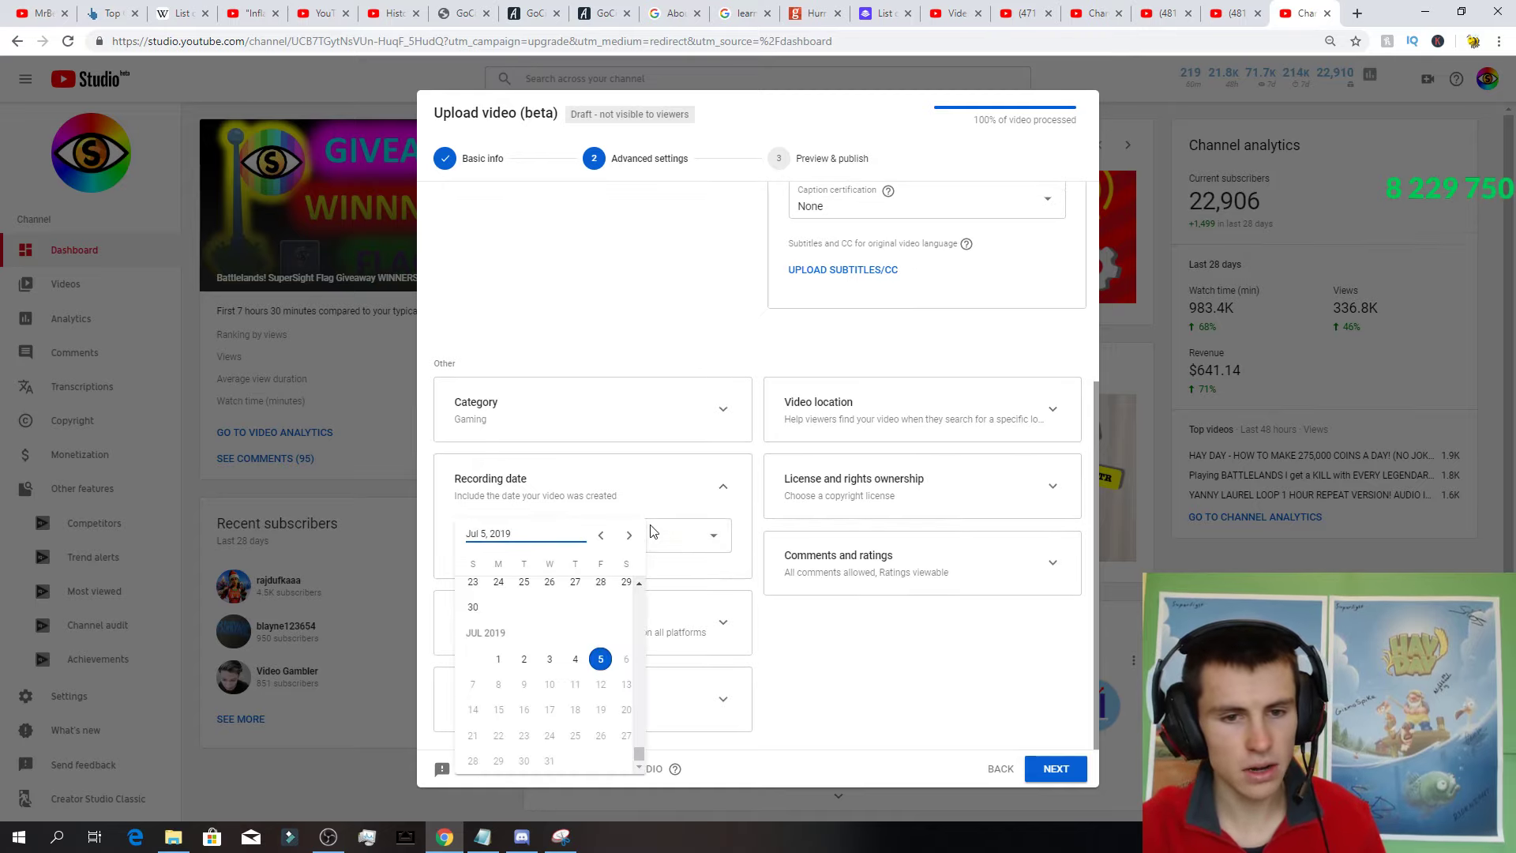
{"action": "left_click", "coordinate": [718, 496]}
{"action": "left_click", "coordinate": [726, 502]}
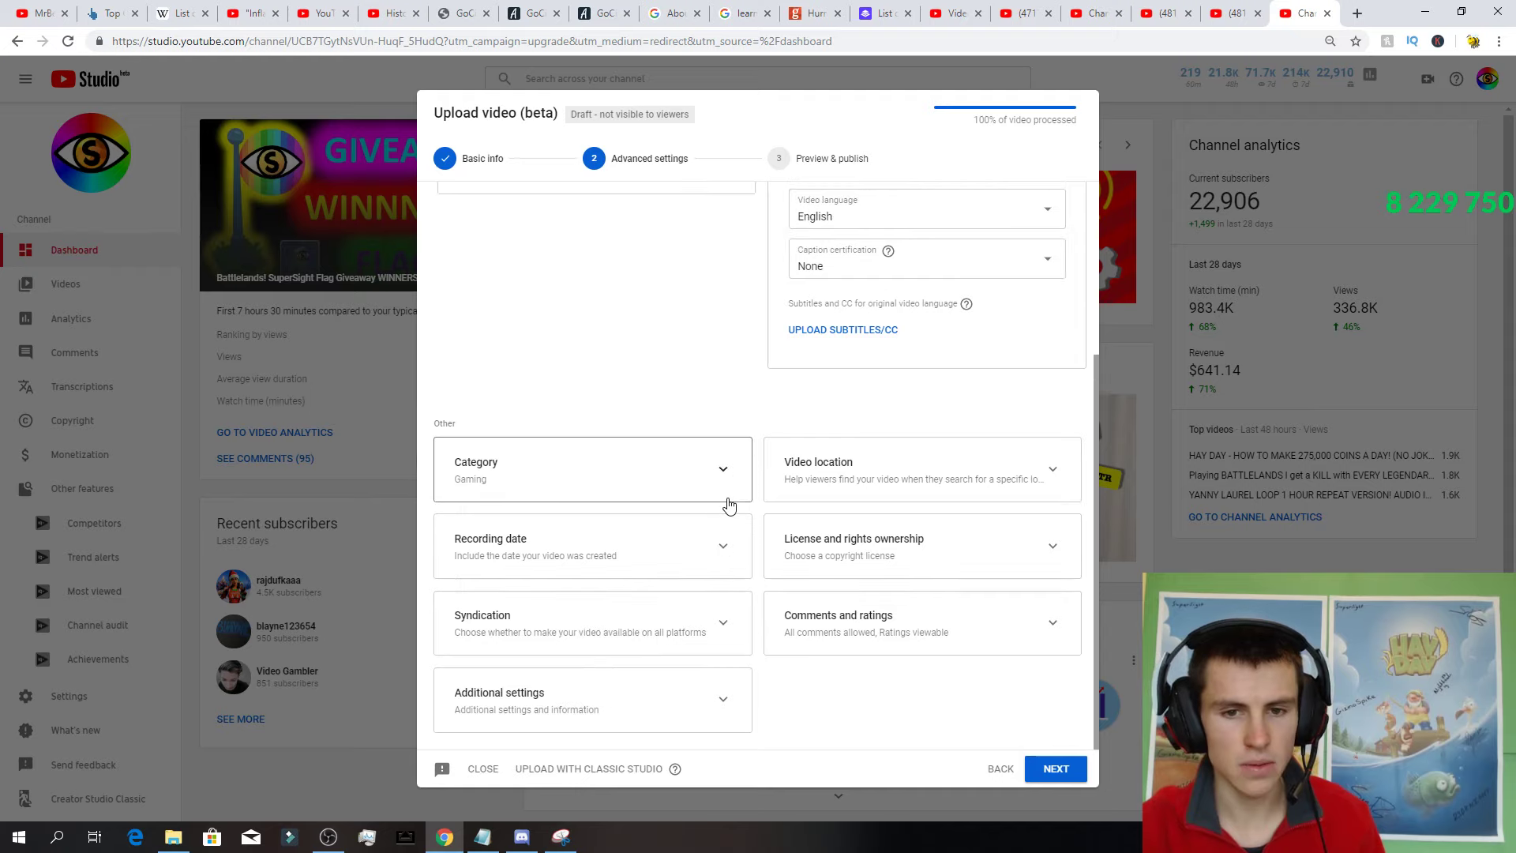
{"action": "left_click", "coordinate": [700, 548]}
{"action": "left_click", "coordinate": [684, 539]}
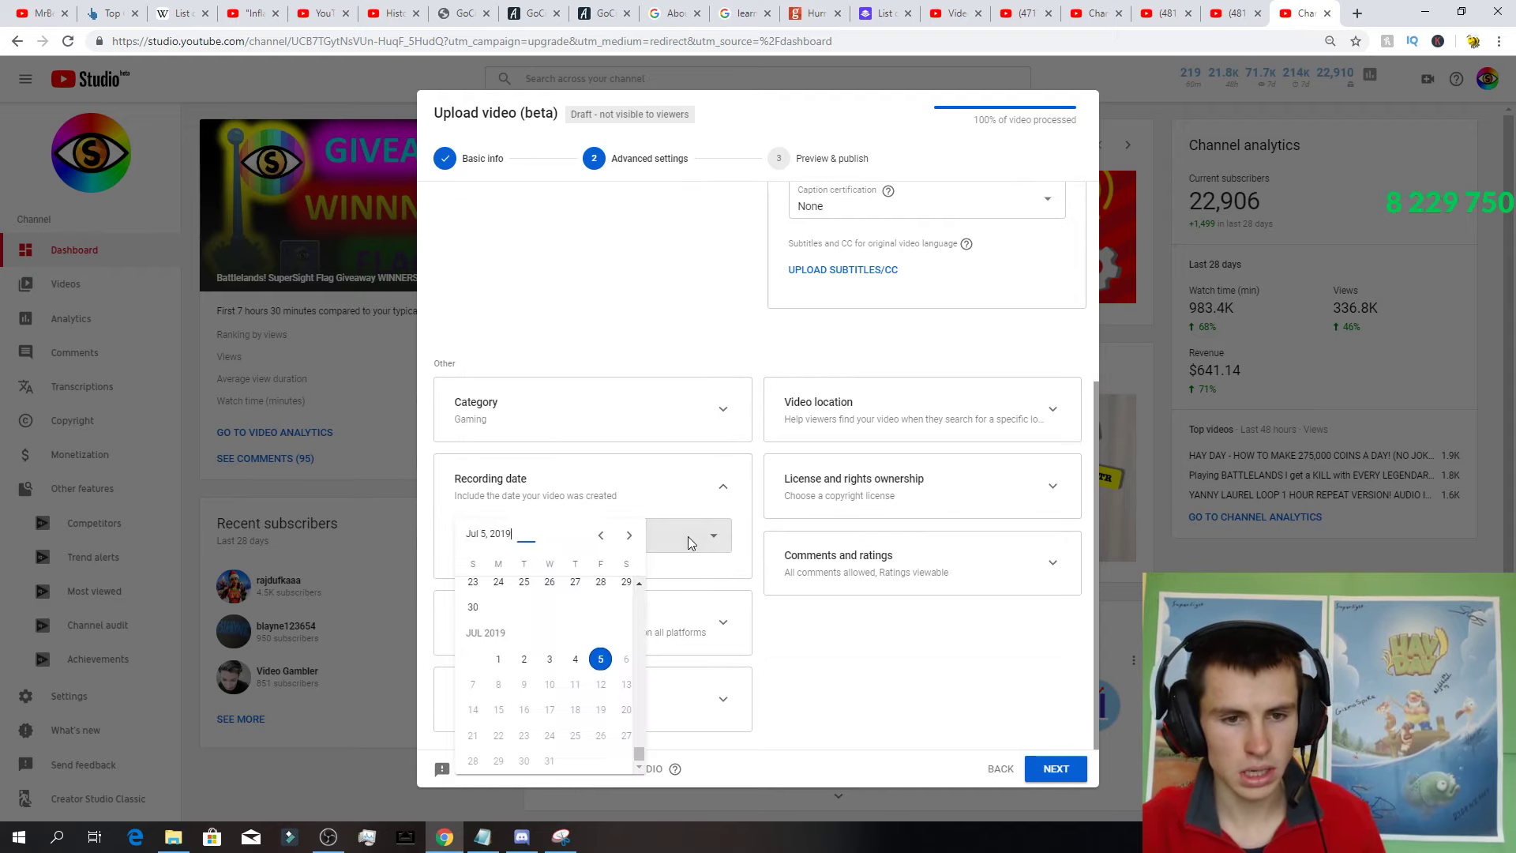
{"action": "scroll", "coordinate": [568, 663], "scroll_direction": "down", "scroll_amount": 2}
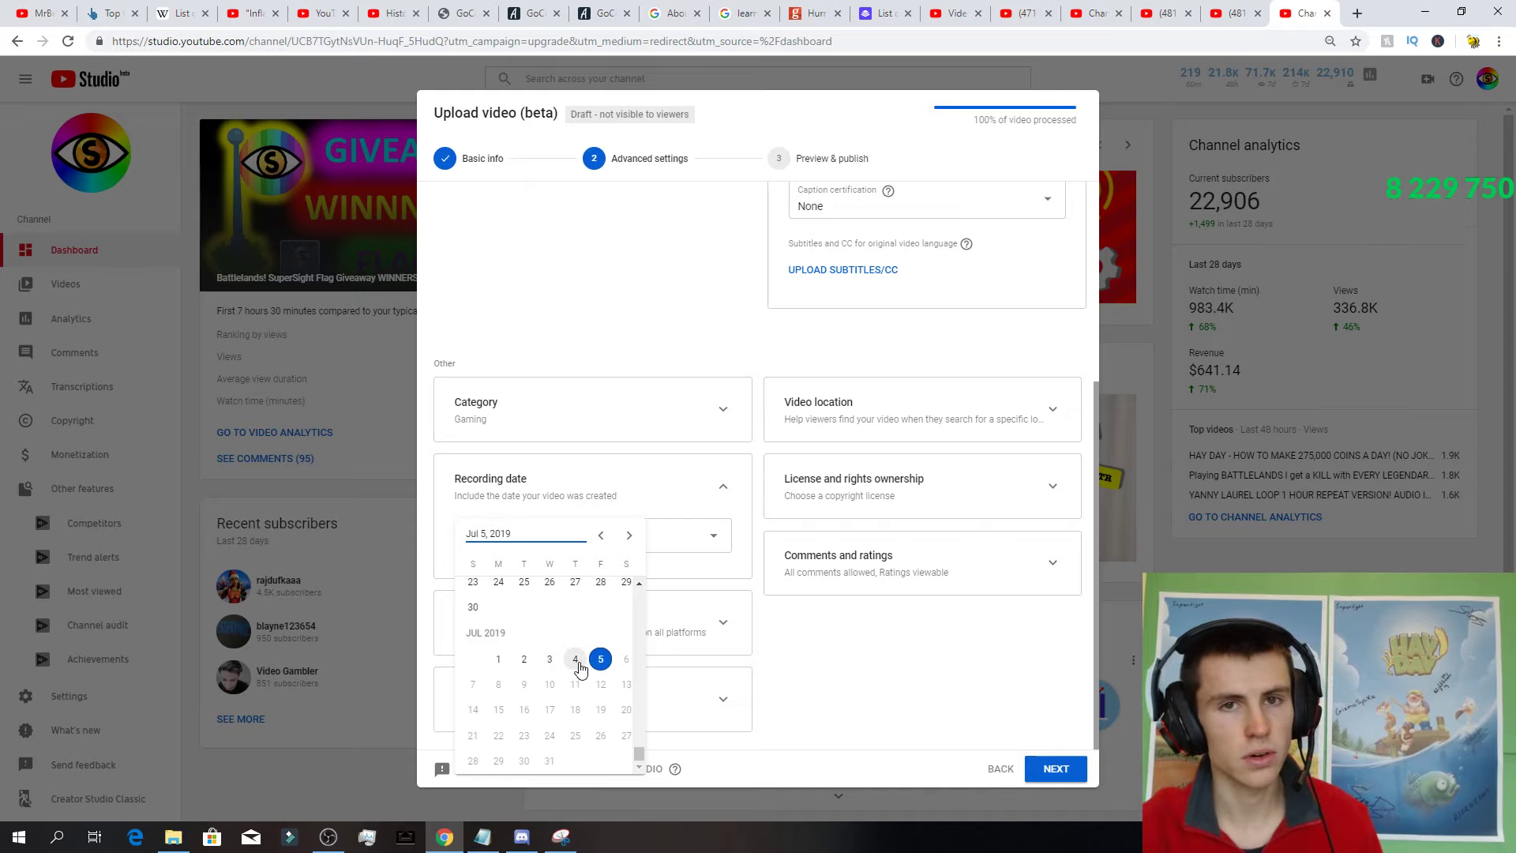
{"action": "left_click", "coordinate": [718, 493]}
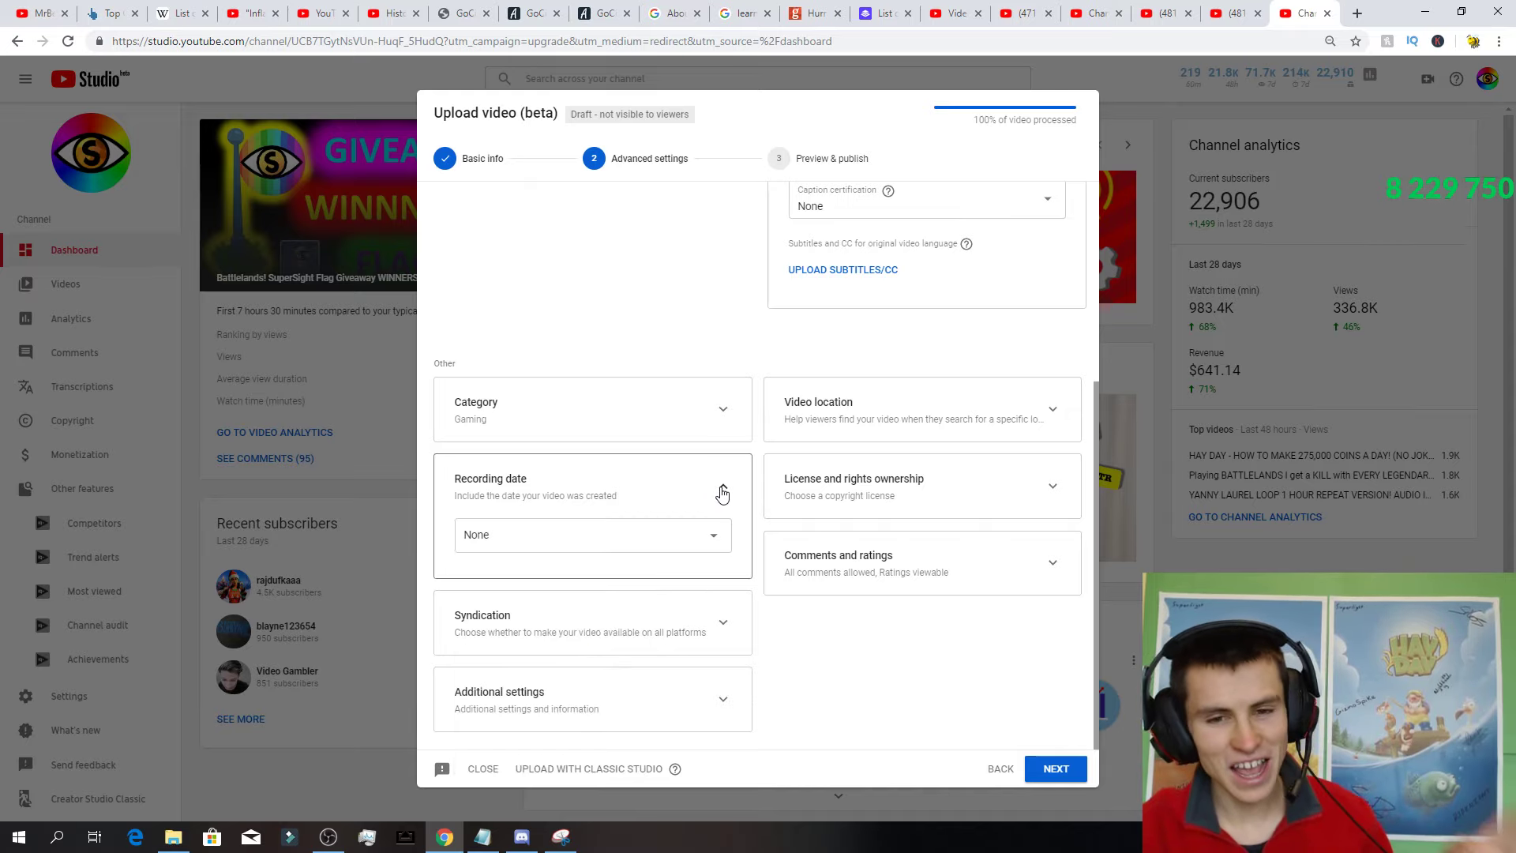
{"action": "left_click", "coordinate": [721, 493]}
Examine the available copyright licenses in the license and rights ownership settings, and collapse the section.
{"action": "left_click", "coordinate": [919, 551]}
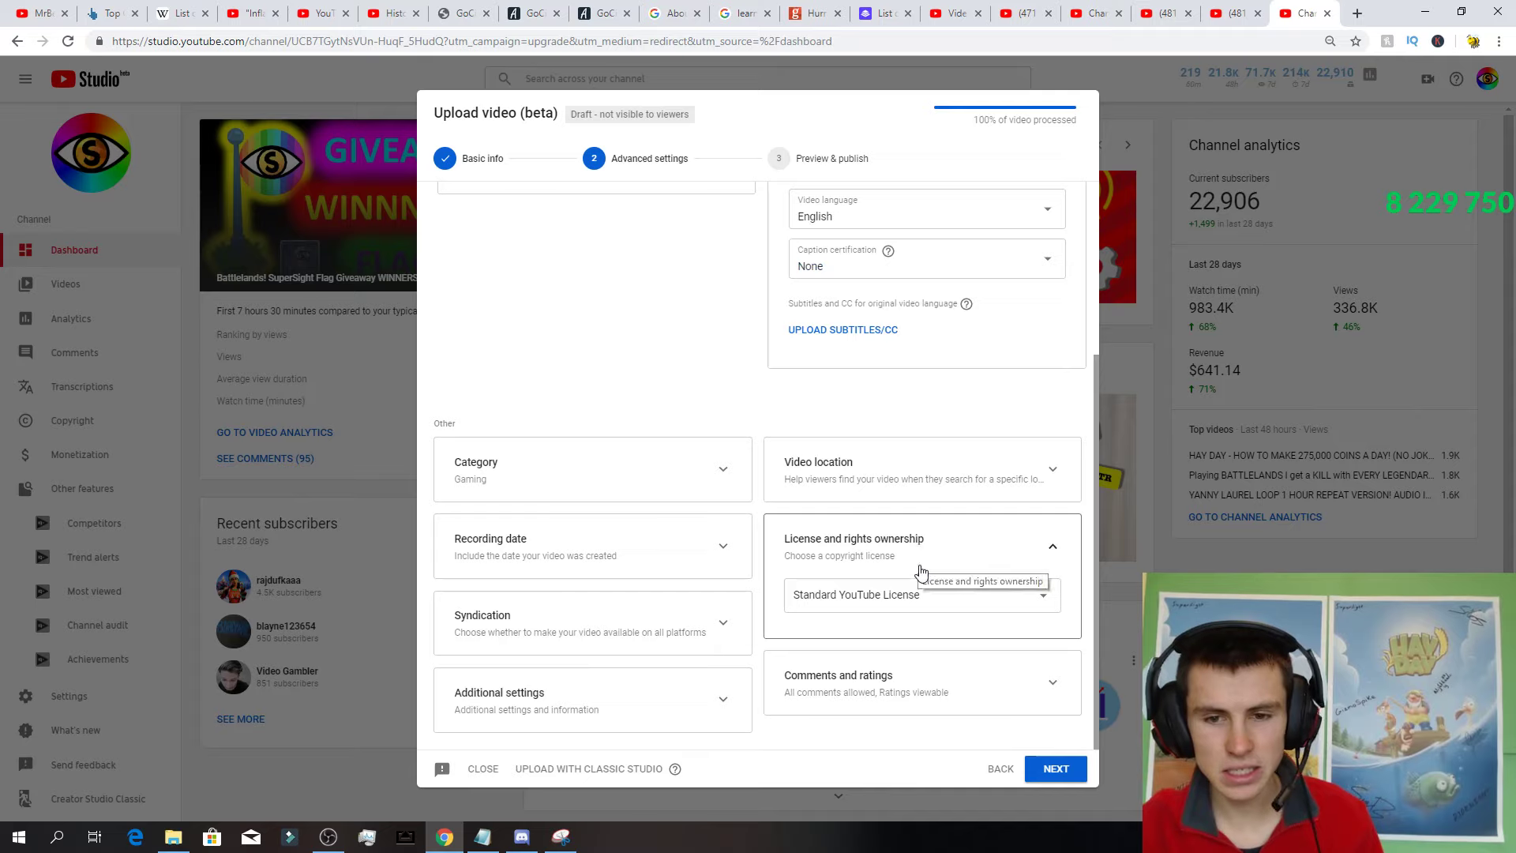
{"action": "left_click", "coordinate": [909, 596]}
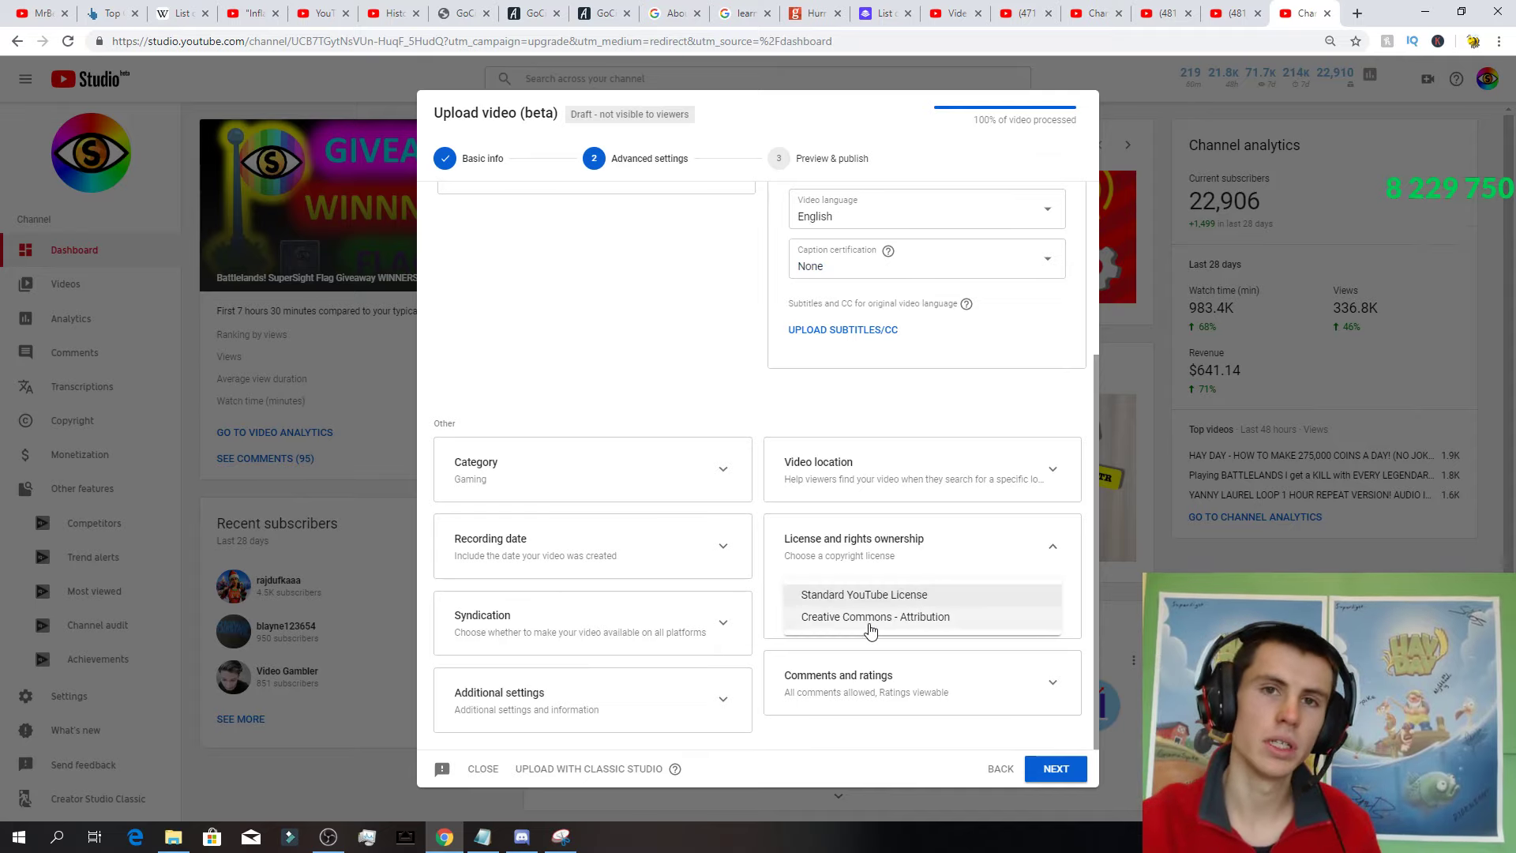
{"action": "left_click", "coordinate": [1048, 550]}
{"action": "left_click", "coordinate": [1048, 551]}
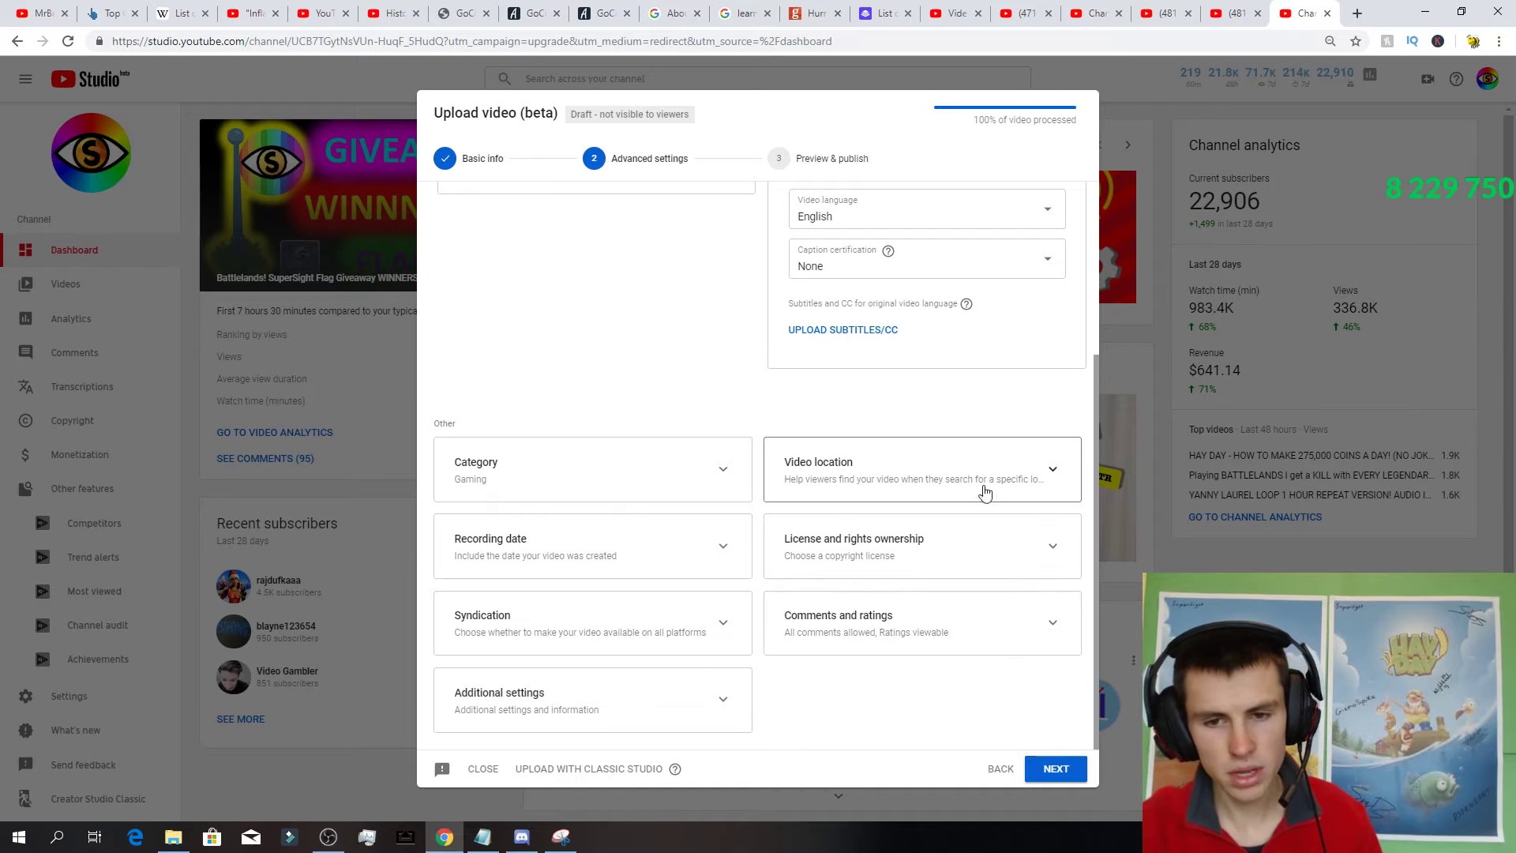
Examine the platform availability choices in the syndication settings, and collapse the section.
{"action": "left_click", "coordinate": [712, 641]}
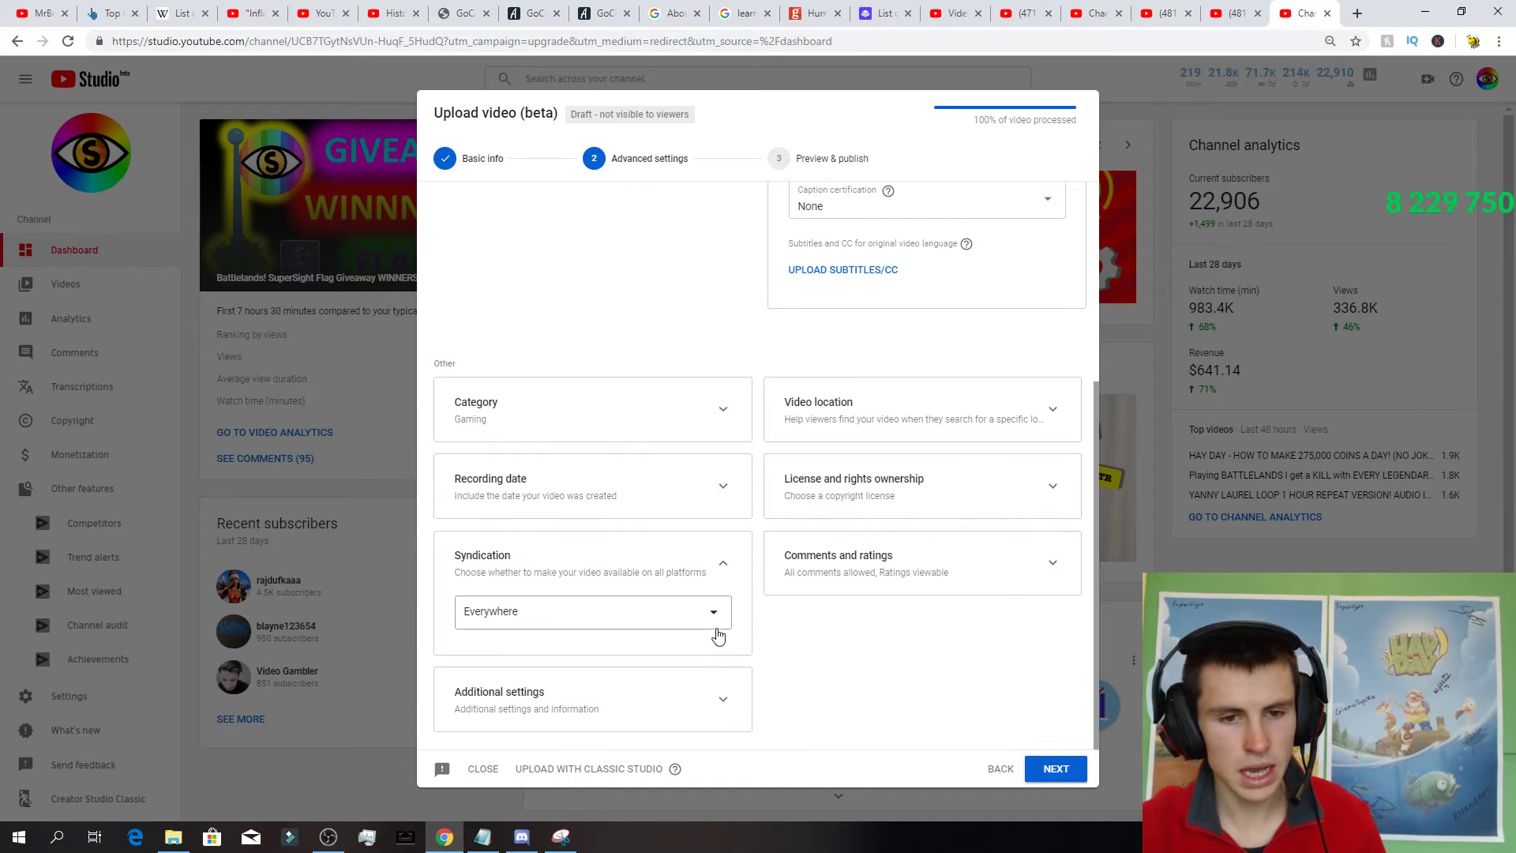
{"action": "left_click", "coordinate": [701, 615]}
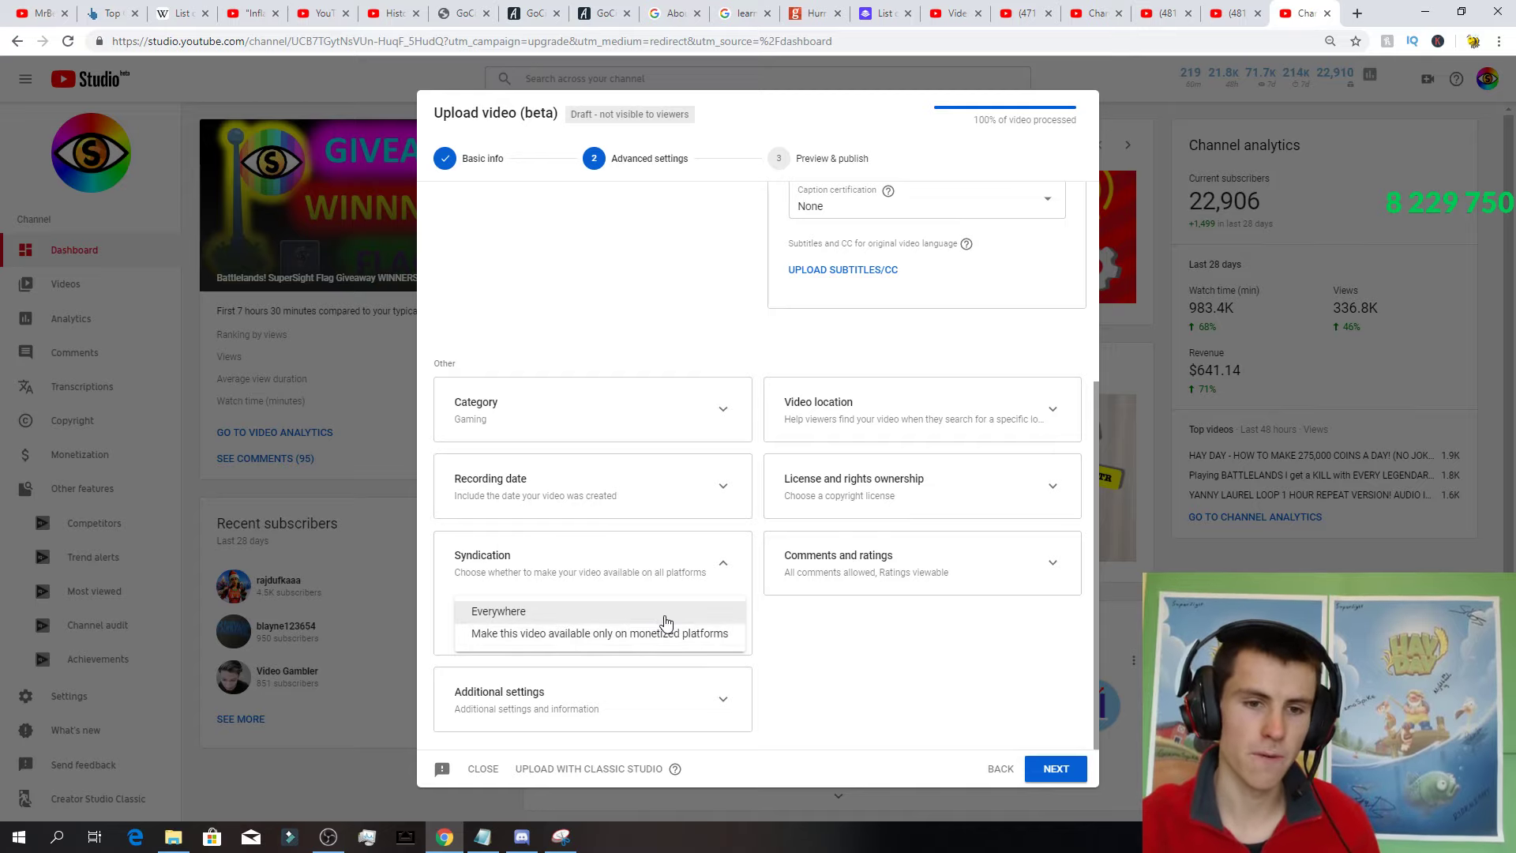
{"action": "left_click", "coordinate": [735, 570]}
{"action": "left_click", "coordinate": [723, 572]}
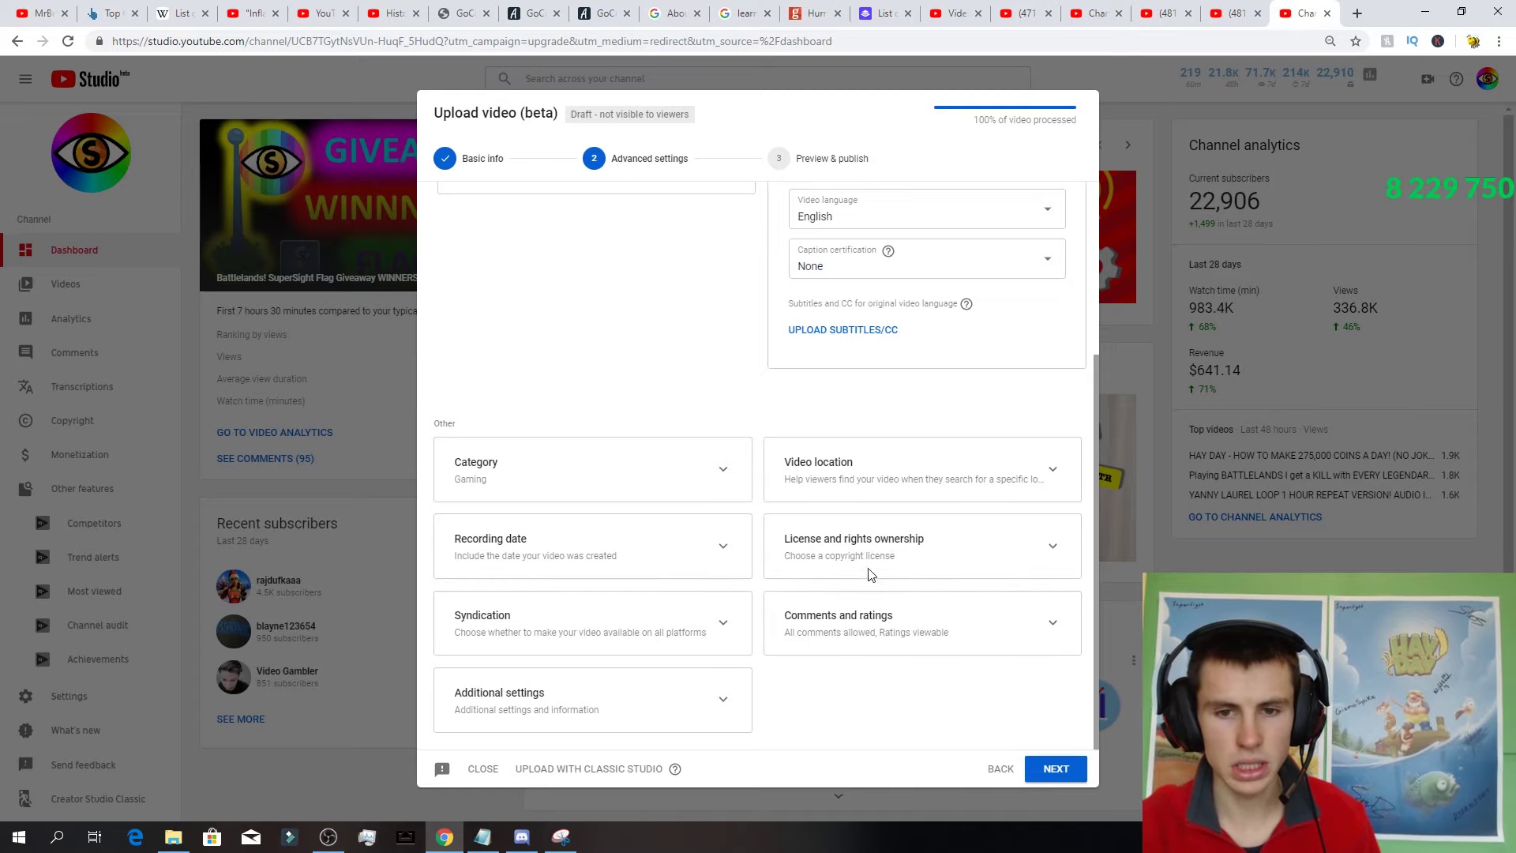
Review the comment sorting choices in the comments and ratings section, and the options in the additional settings.
{"action": "left_click", "coordinate": [926, 625]}
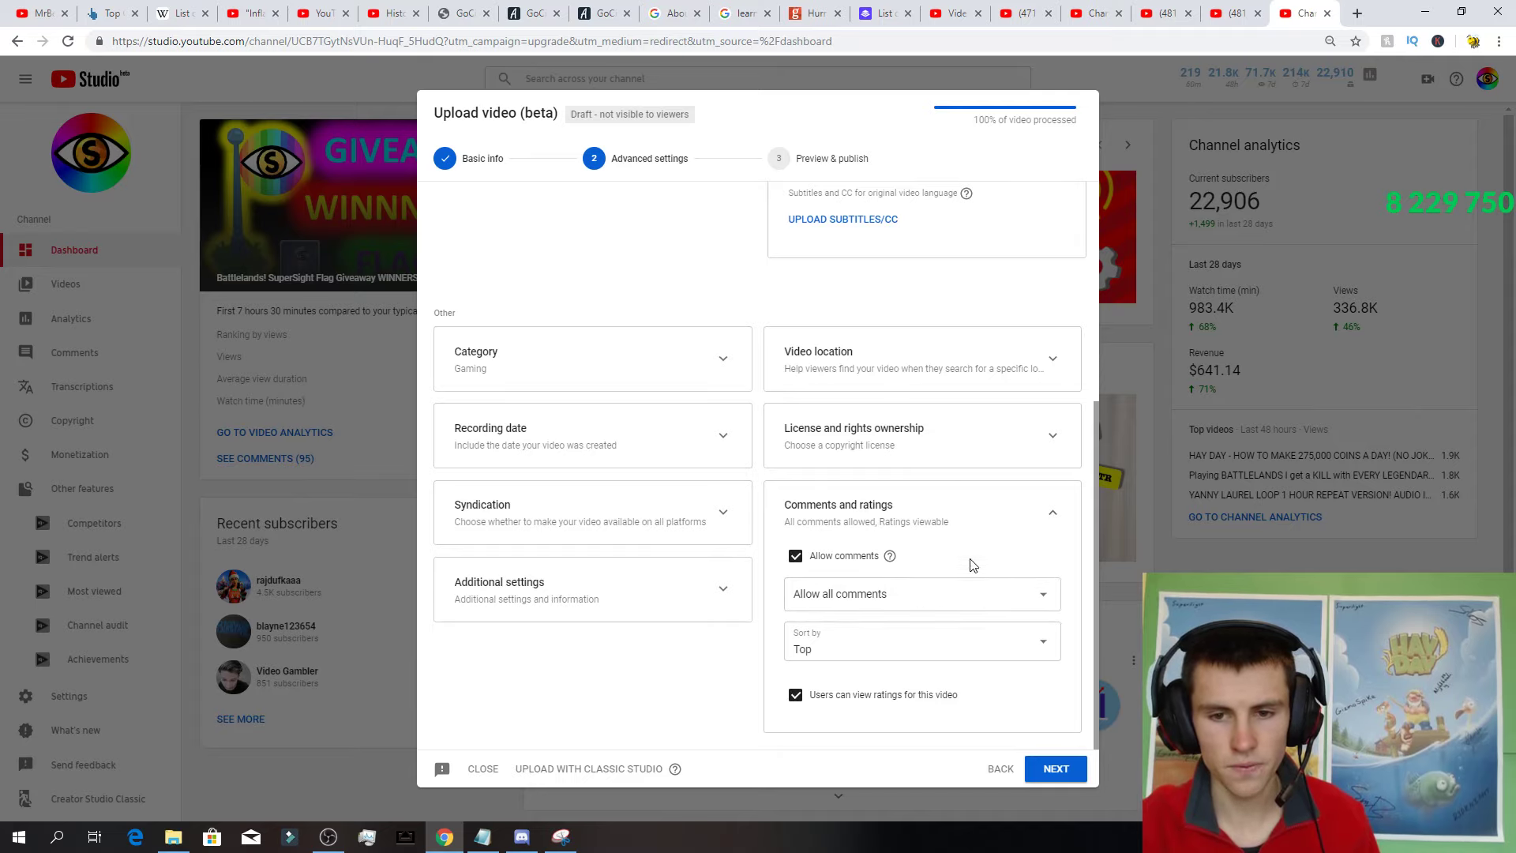
{"action": "left_click", "coordinate": [976, 641]}
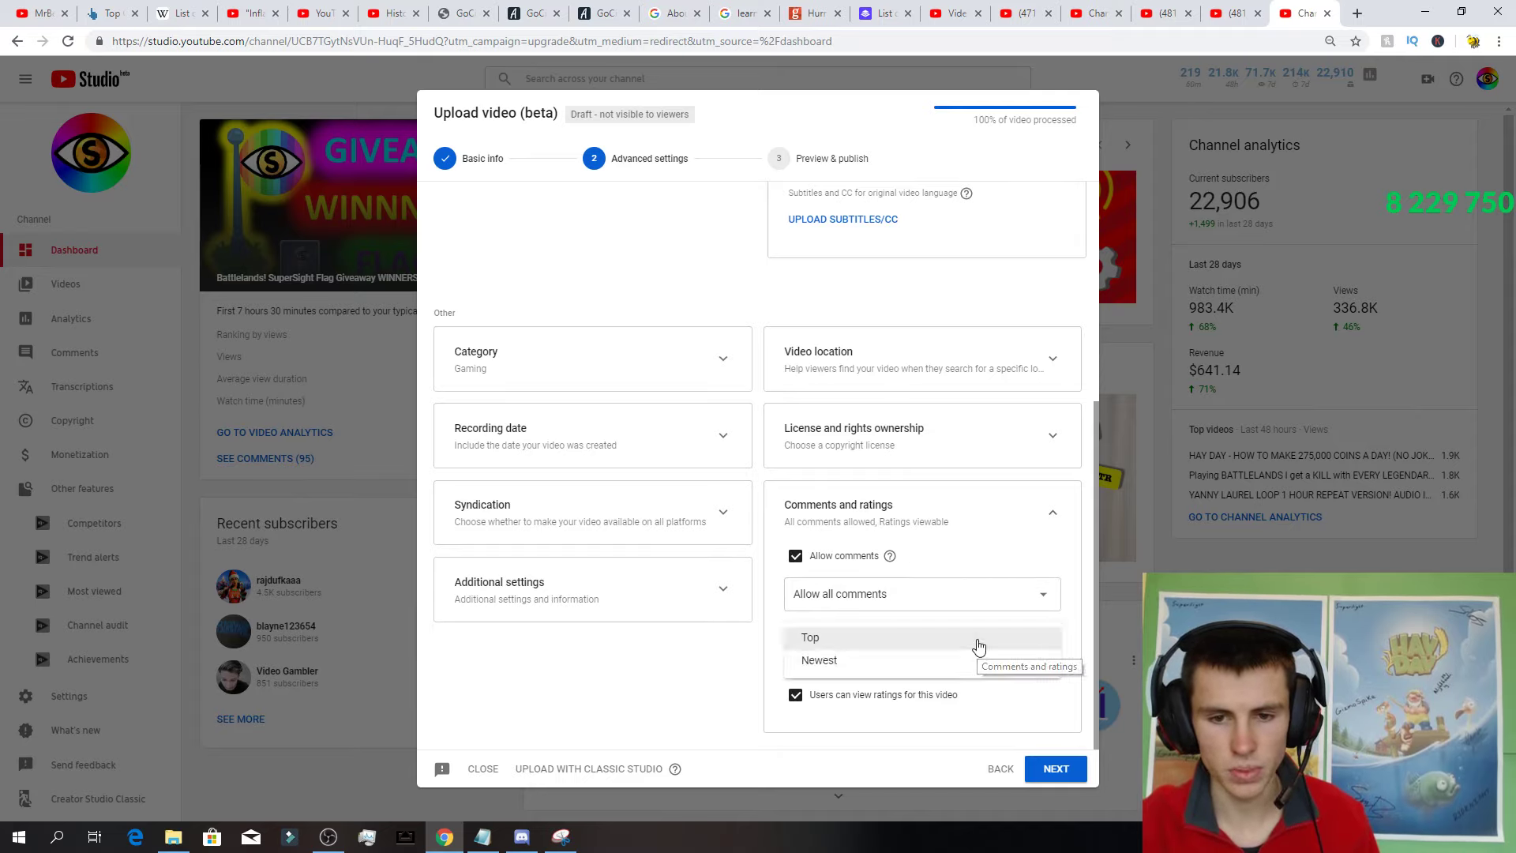
{"action": "left_click", "coordinate": [1054, 519]}
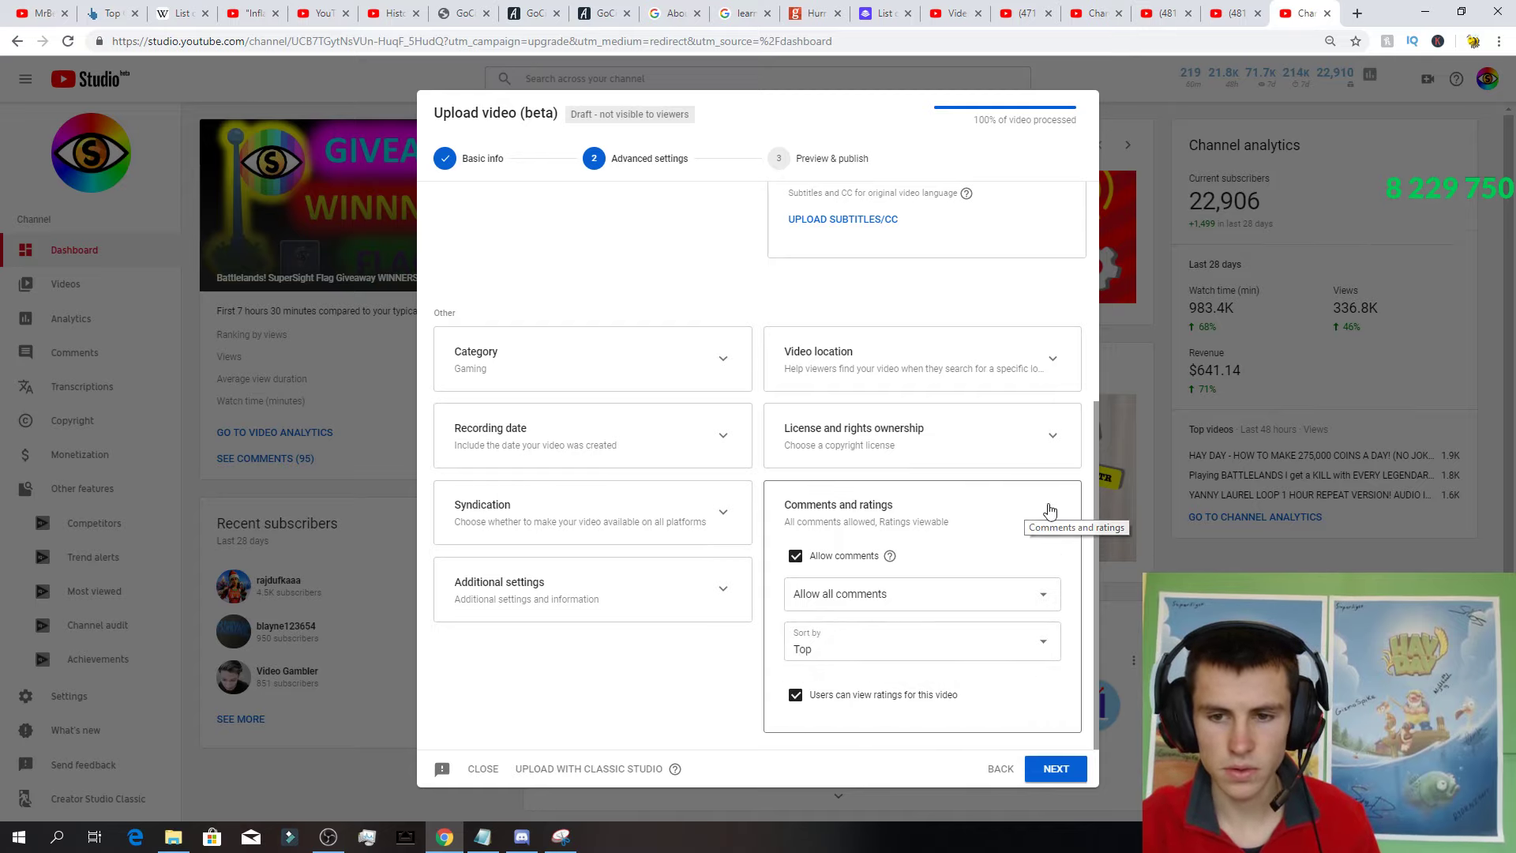
{"action": "left_click", "coordinate": [1049, 509]}
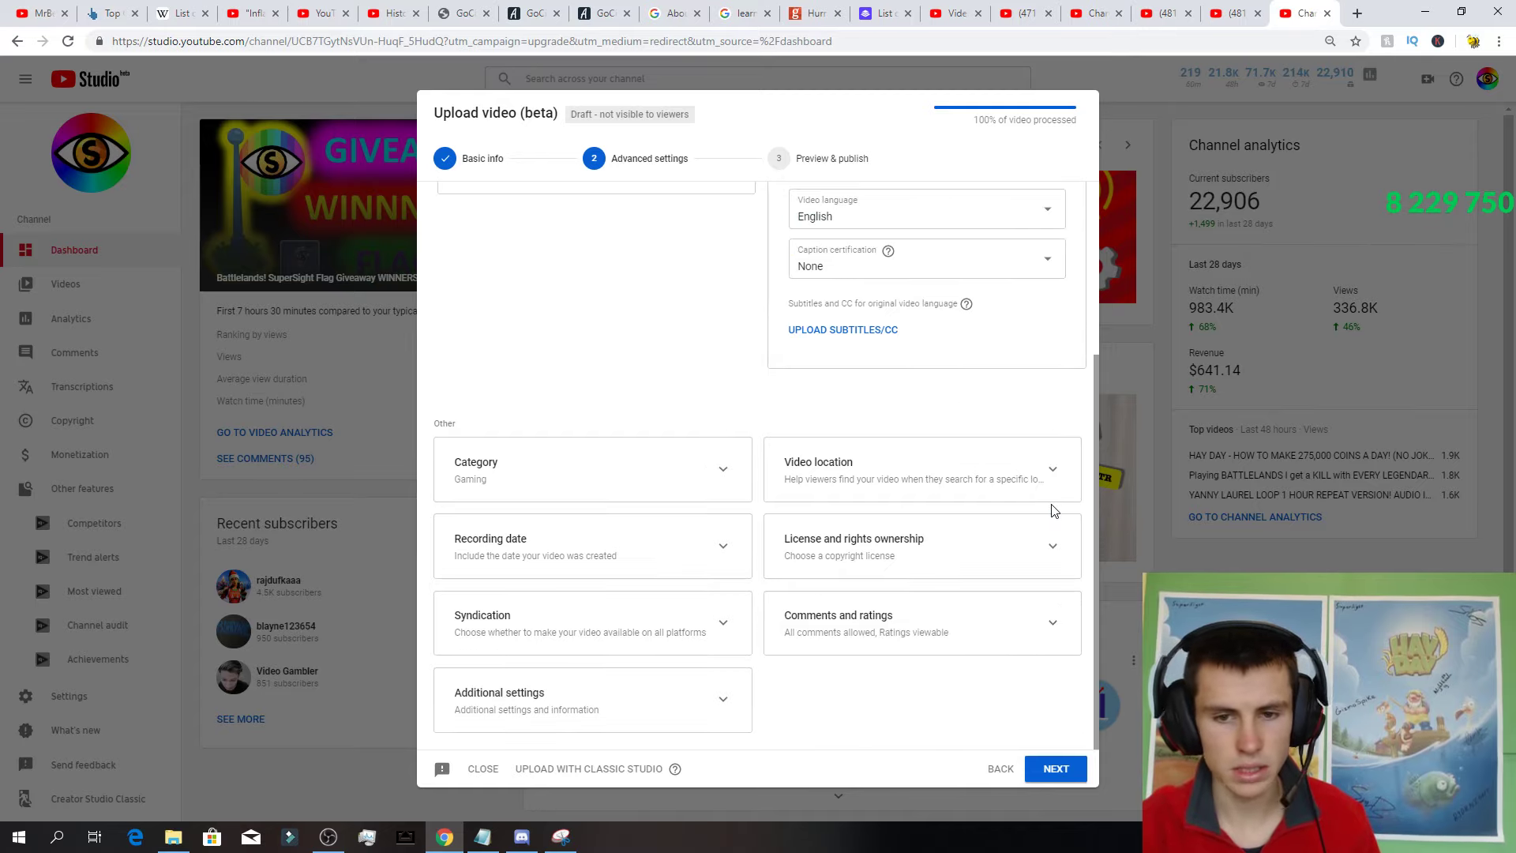
{"action": "left_click", "coordinate": [719, 689]}
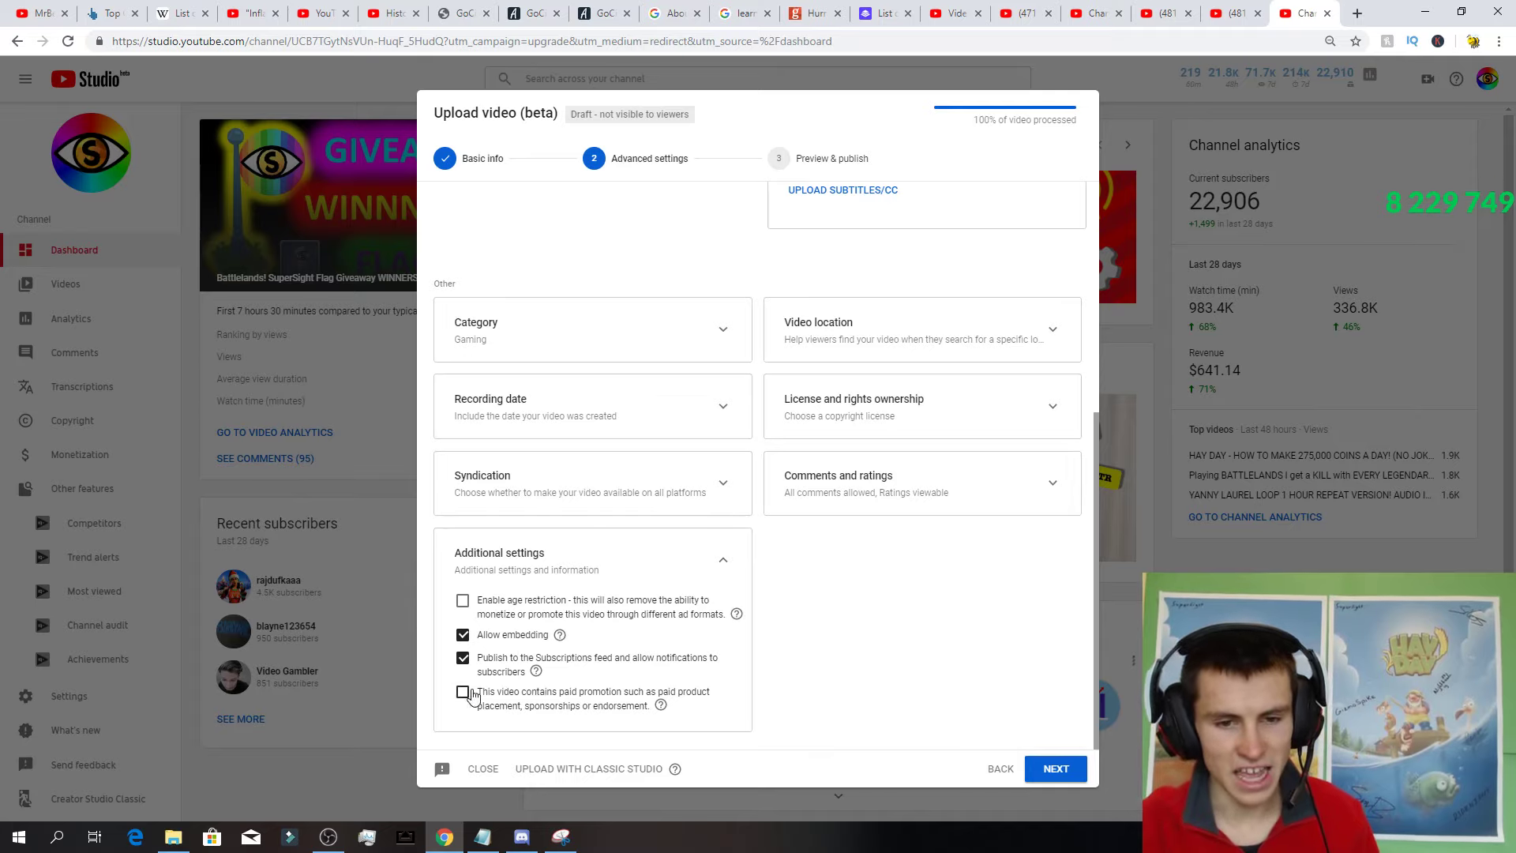
{"action": "left_click", "coordinate": [721, 569]}
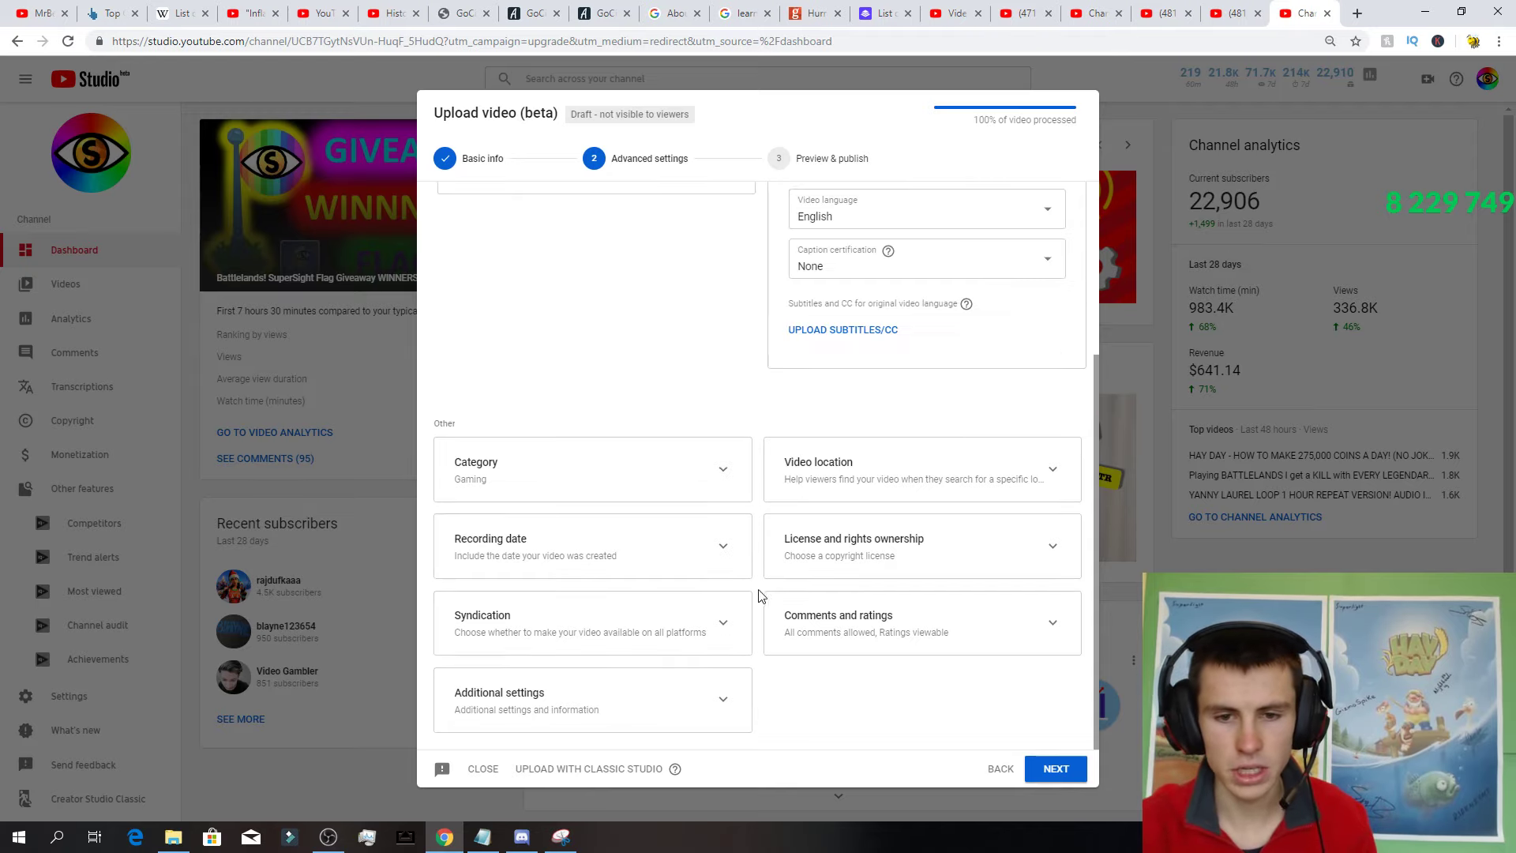
Open the cards editor for the video and start a new poll card.
{"action": "scroll", "coordinate": [739, 594], "scroll_direction": "up", "scroll_amount": 3}
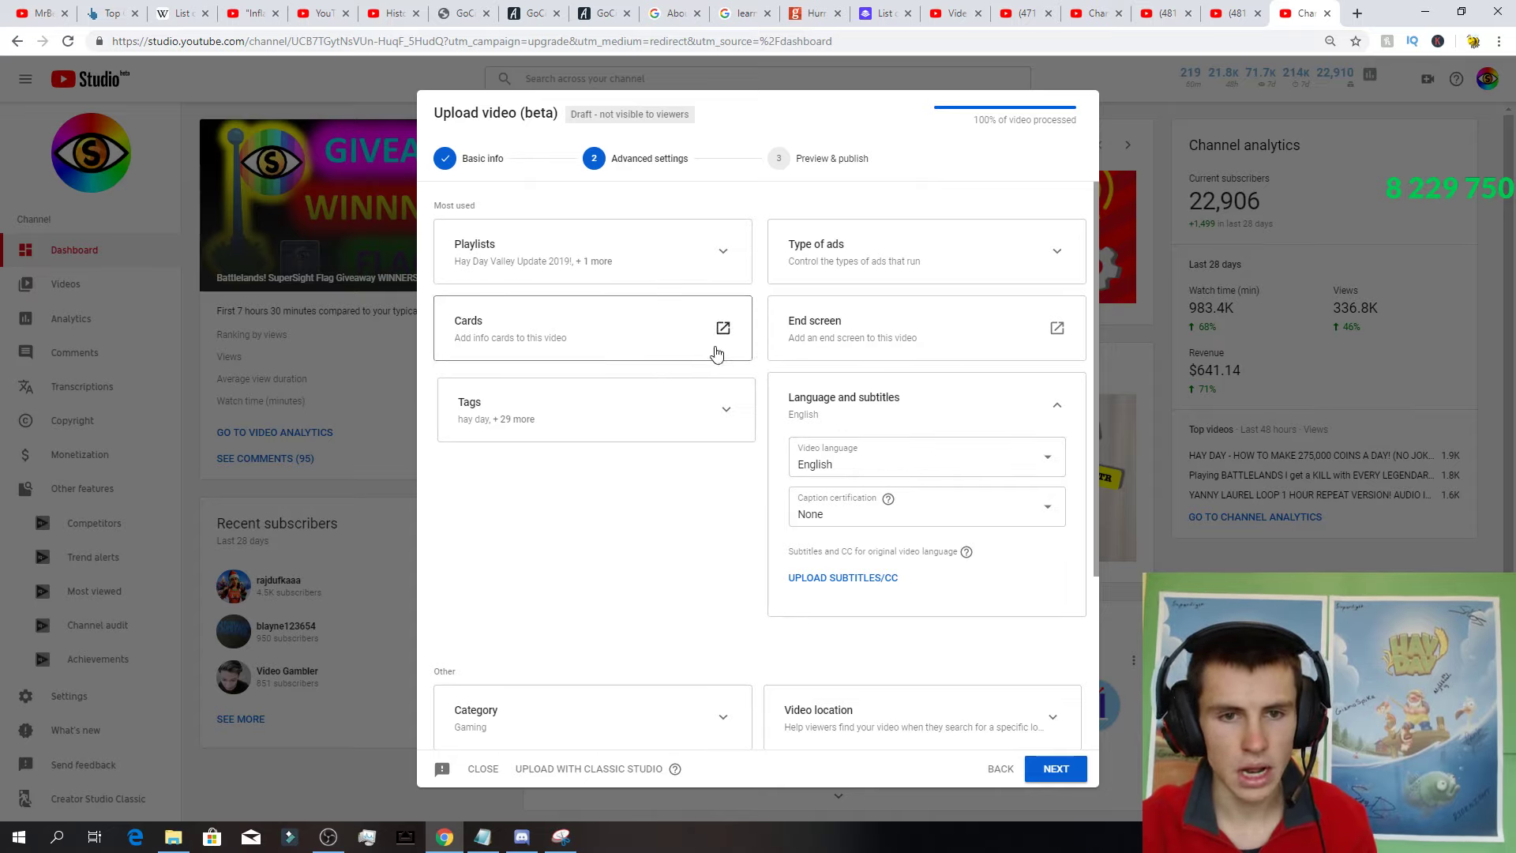
{"action": "left_click", "coordinate": [671, 350]}
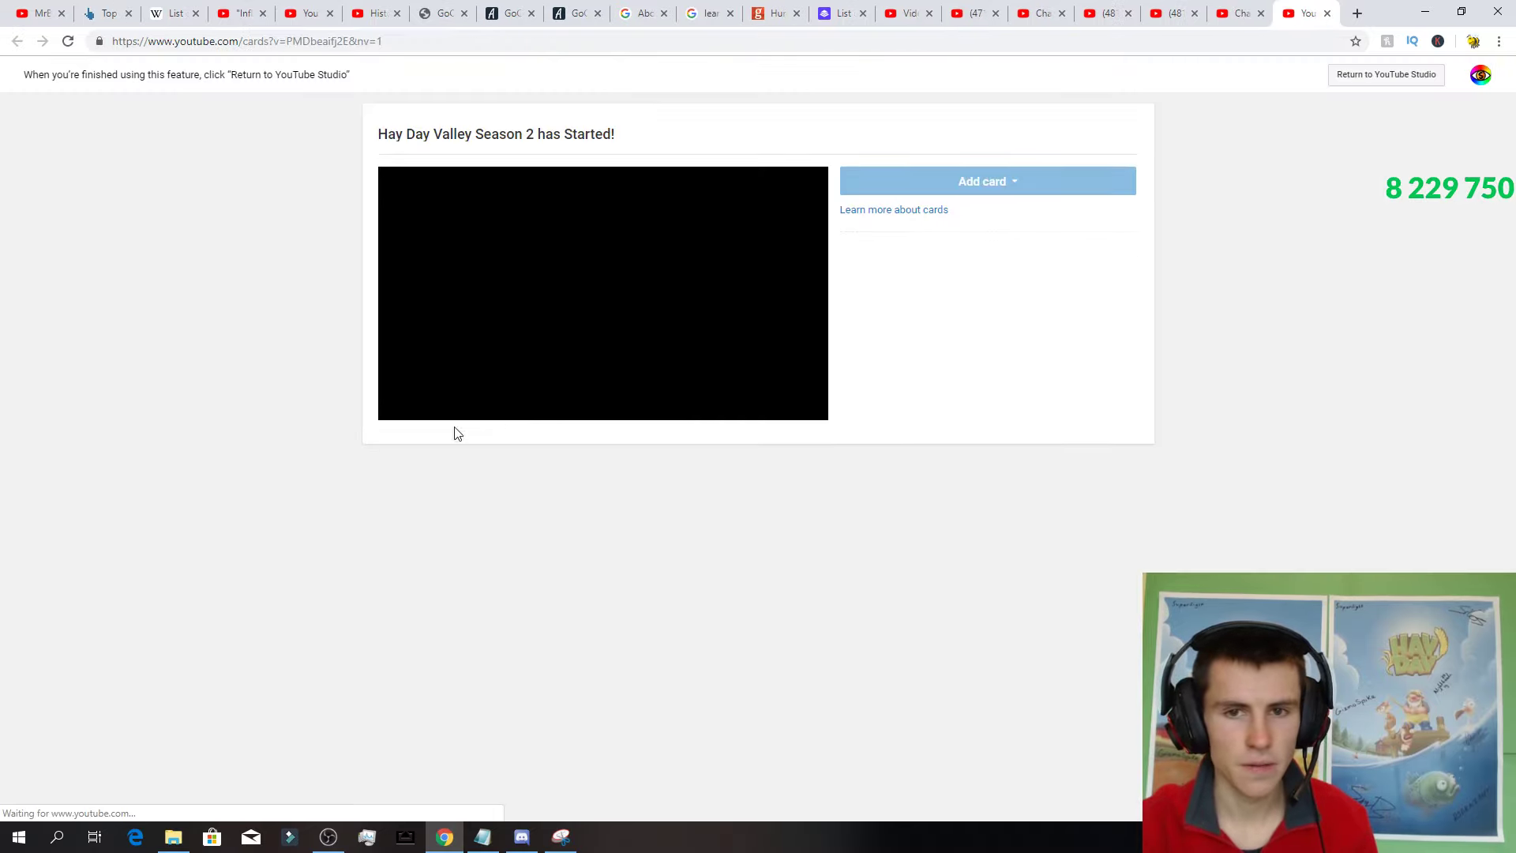
{"action": "left_click", "coordinate": [973, 188]}
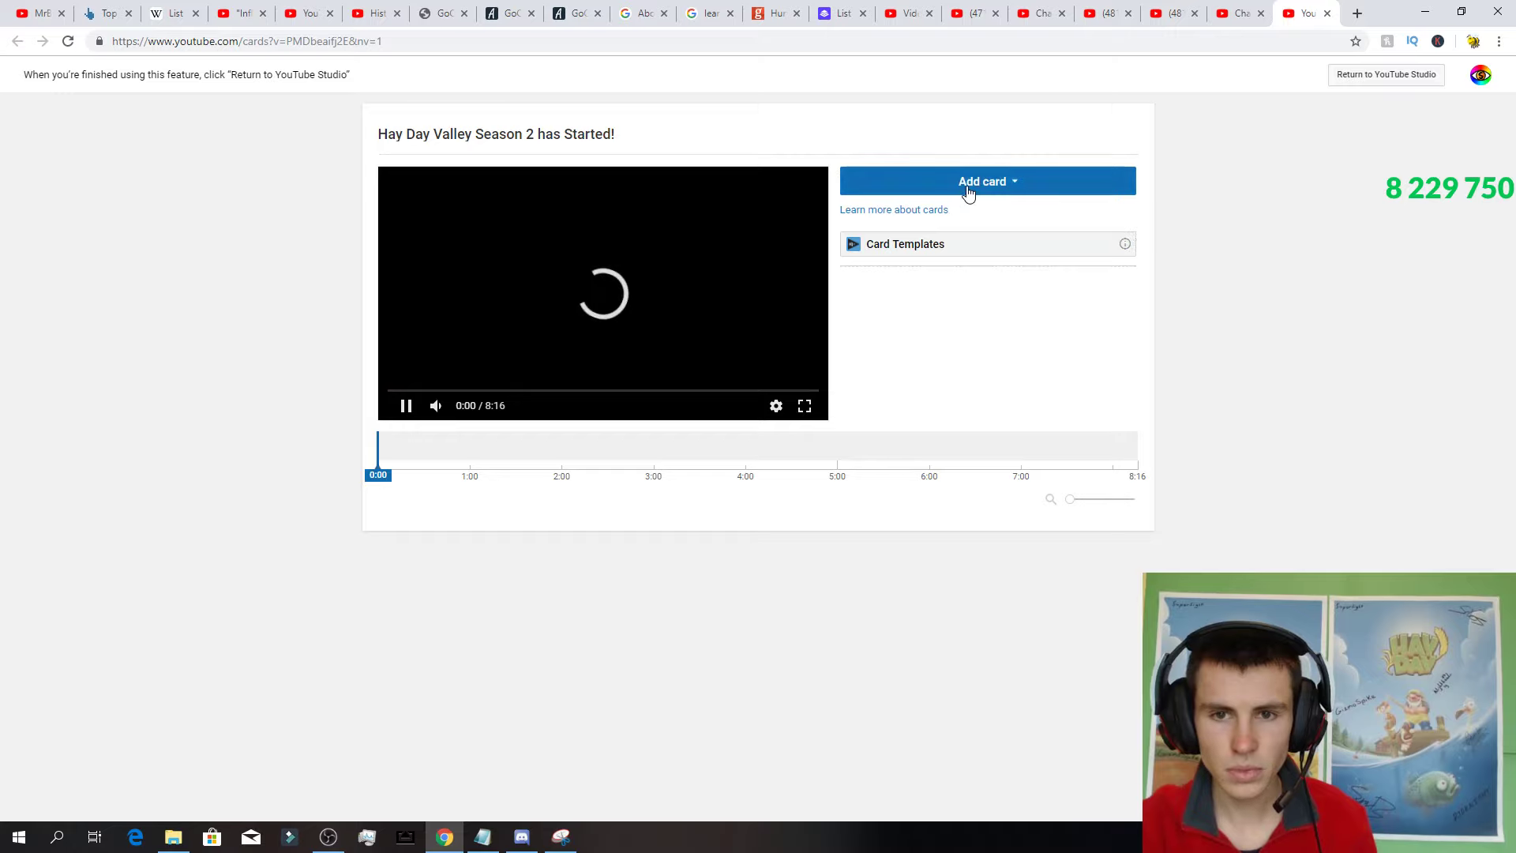
{"action": "left_click", "coordinate": [1094, 353]}
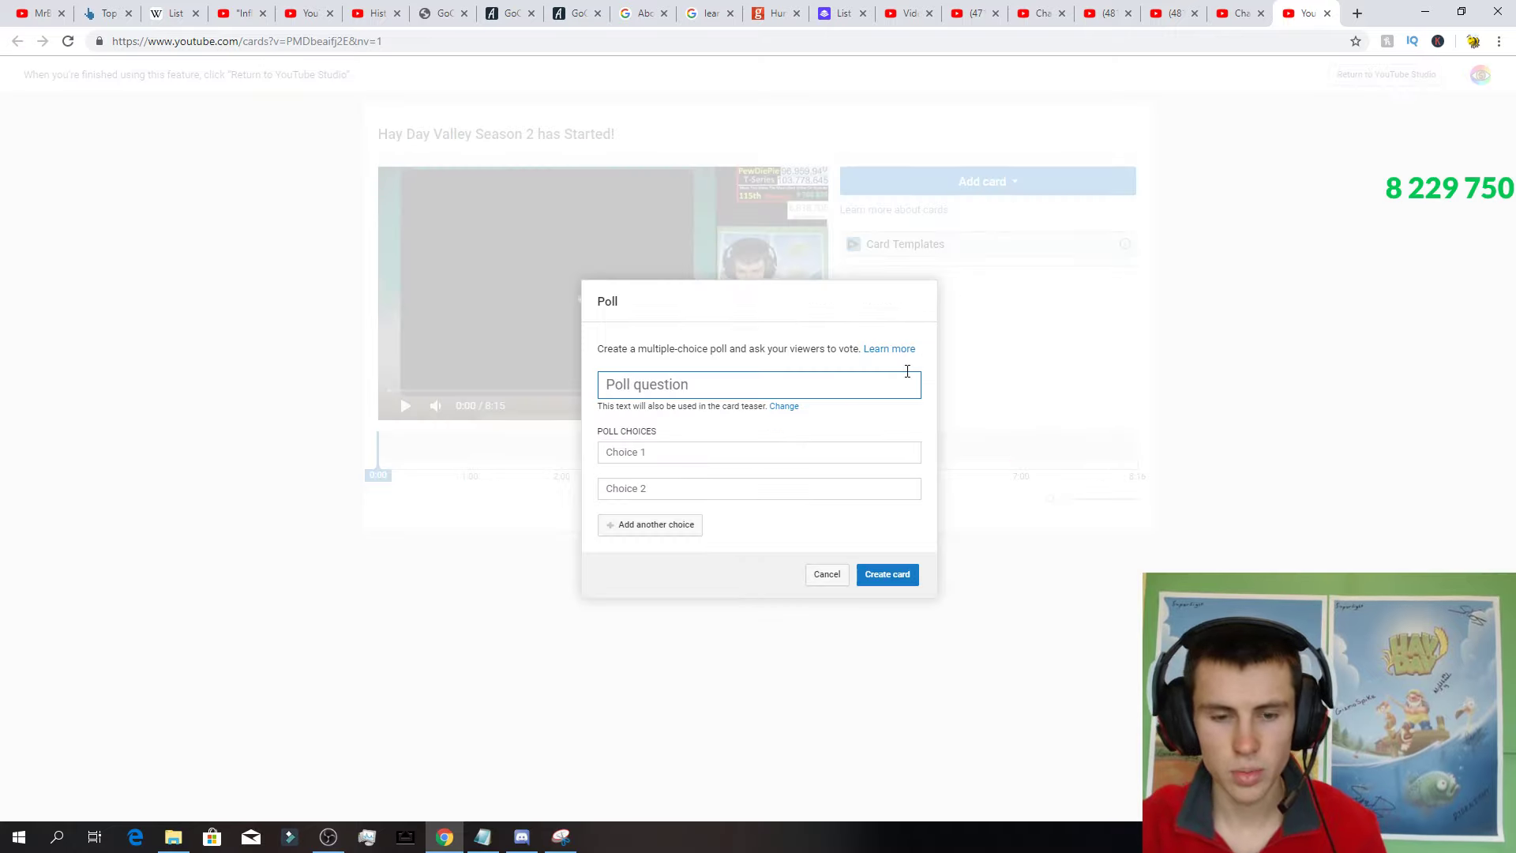
Enter "Are you enjoying Season 2?" as the poll question.
{"action": "type", "text": "Are you enjoyi"}
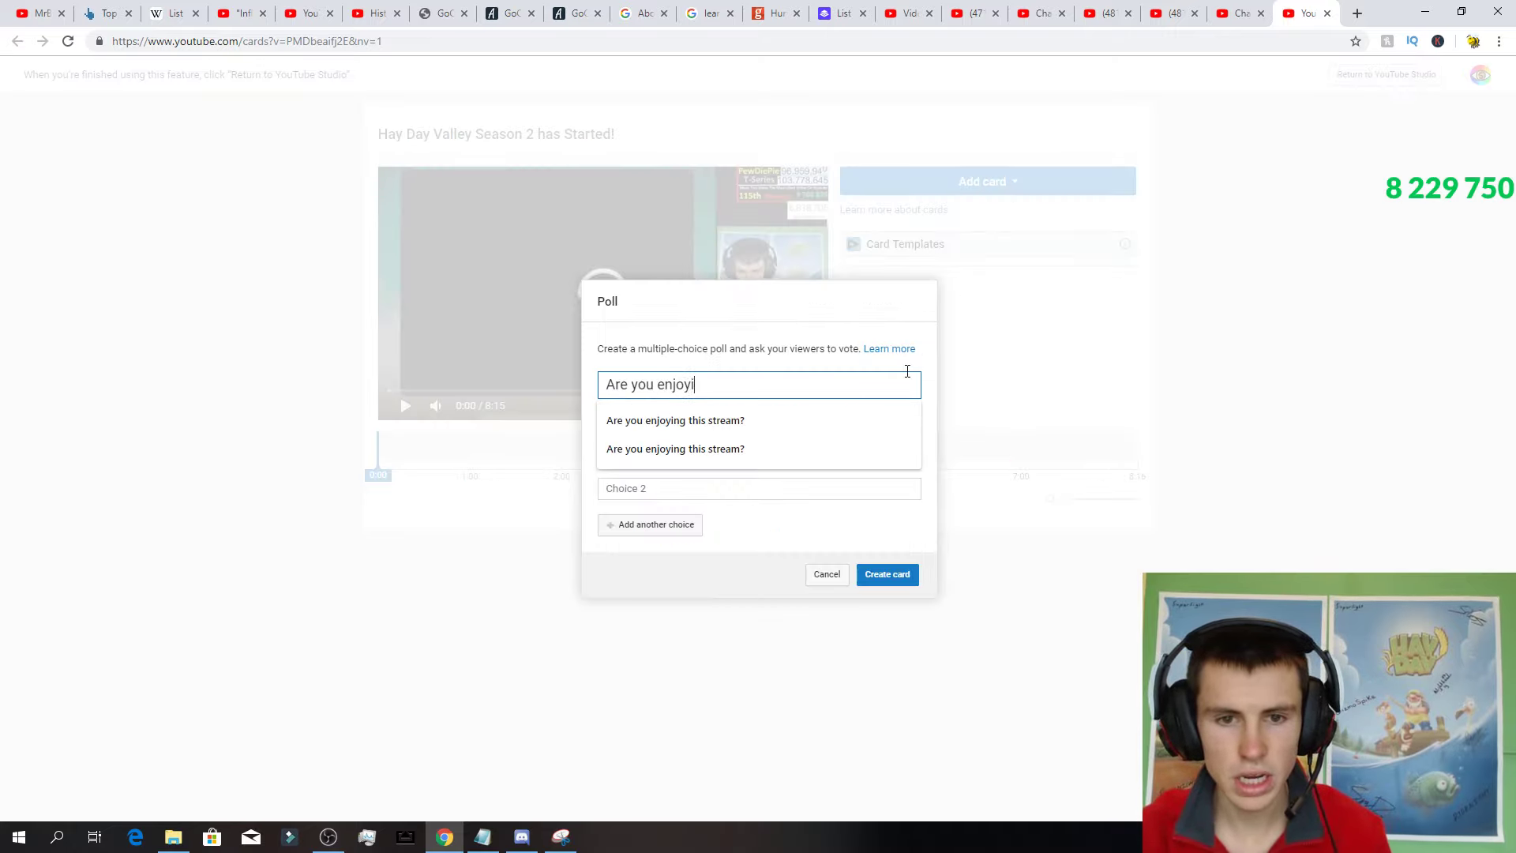
{"action": "type", "text": "ng the n"}
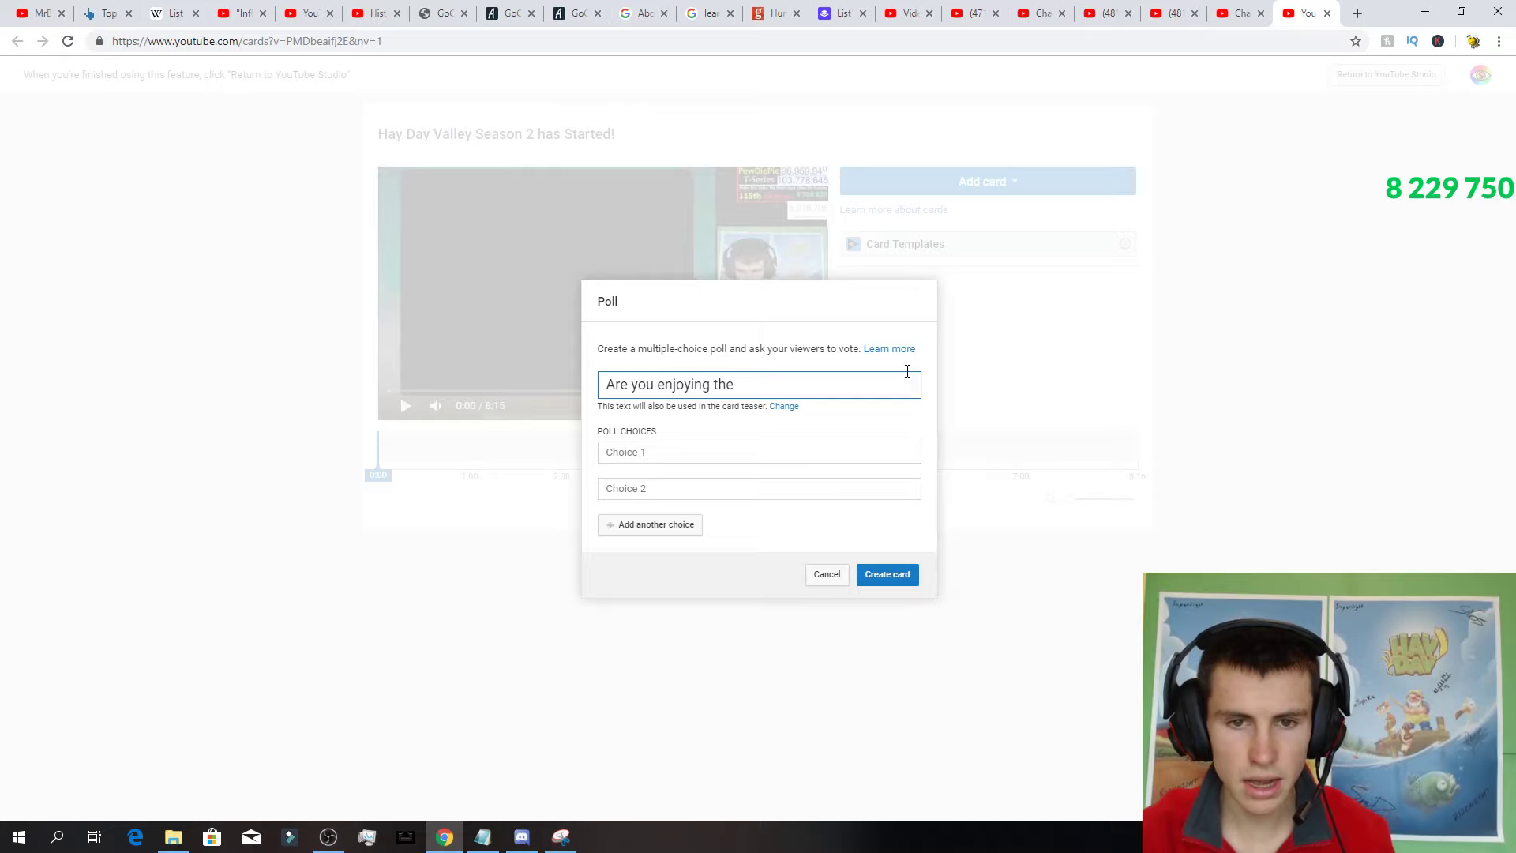
{"action": "key", "text": "BackSpace"}
{"action": "key", "text": "BackSpace"}
{"action": "key", "text": "BackSpace"}
{"action": "type", "text": "Se"}
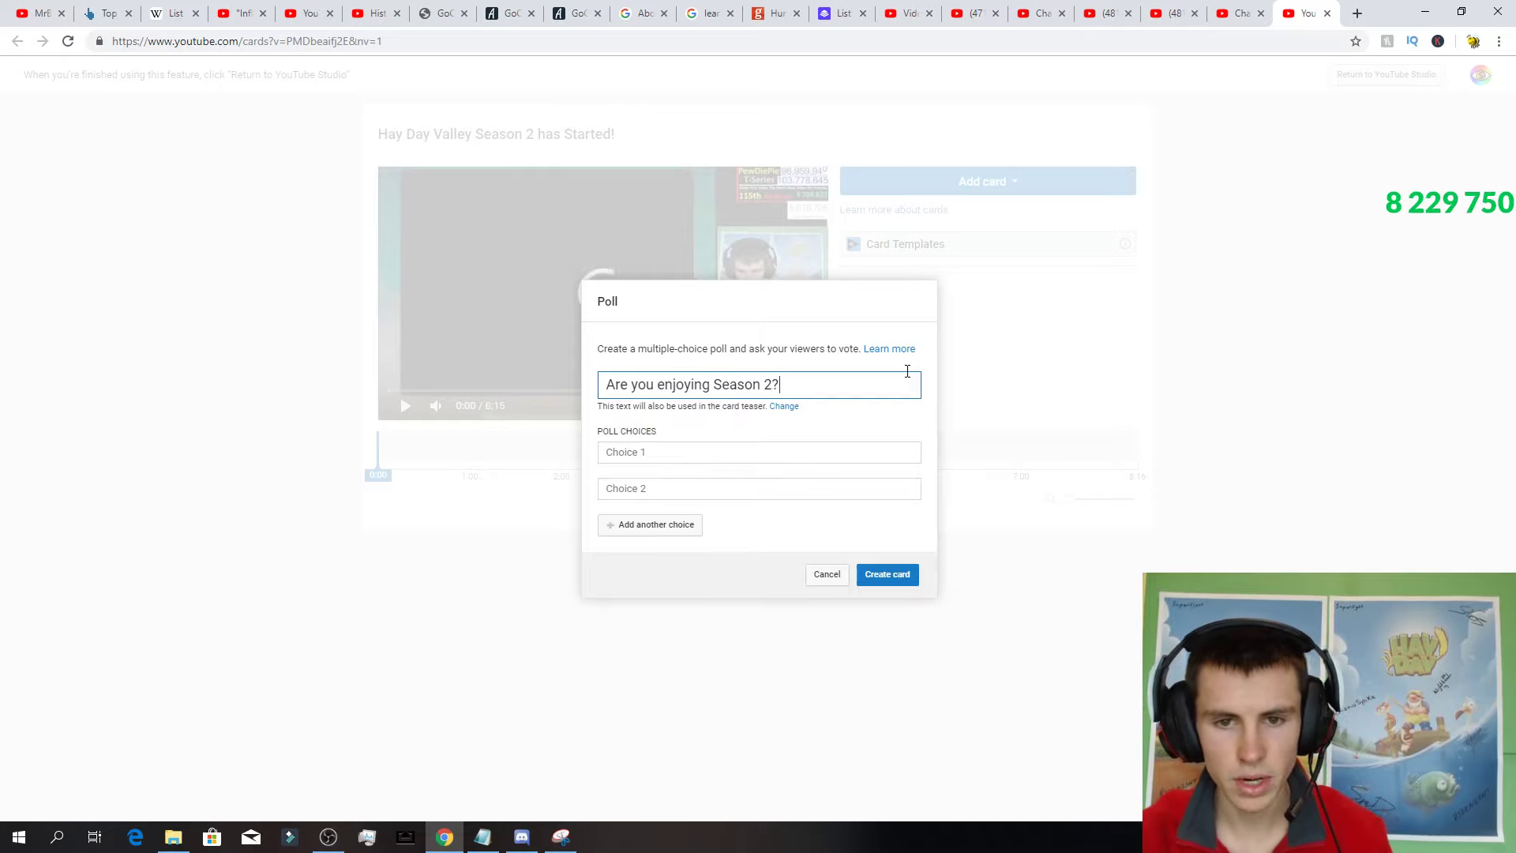
Set the poll choices to "Yes!" and "No!" and create the card at 0:00 in the video.
{"action": "left_click", "coordinate": [684, 455]}
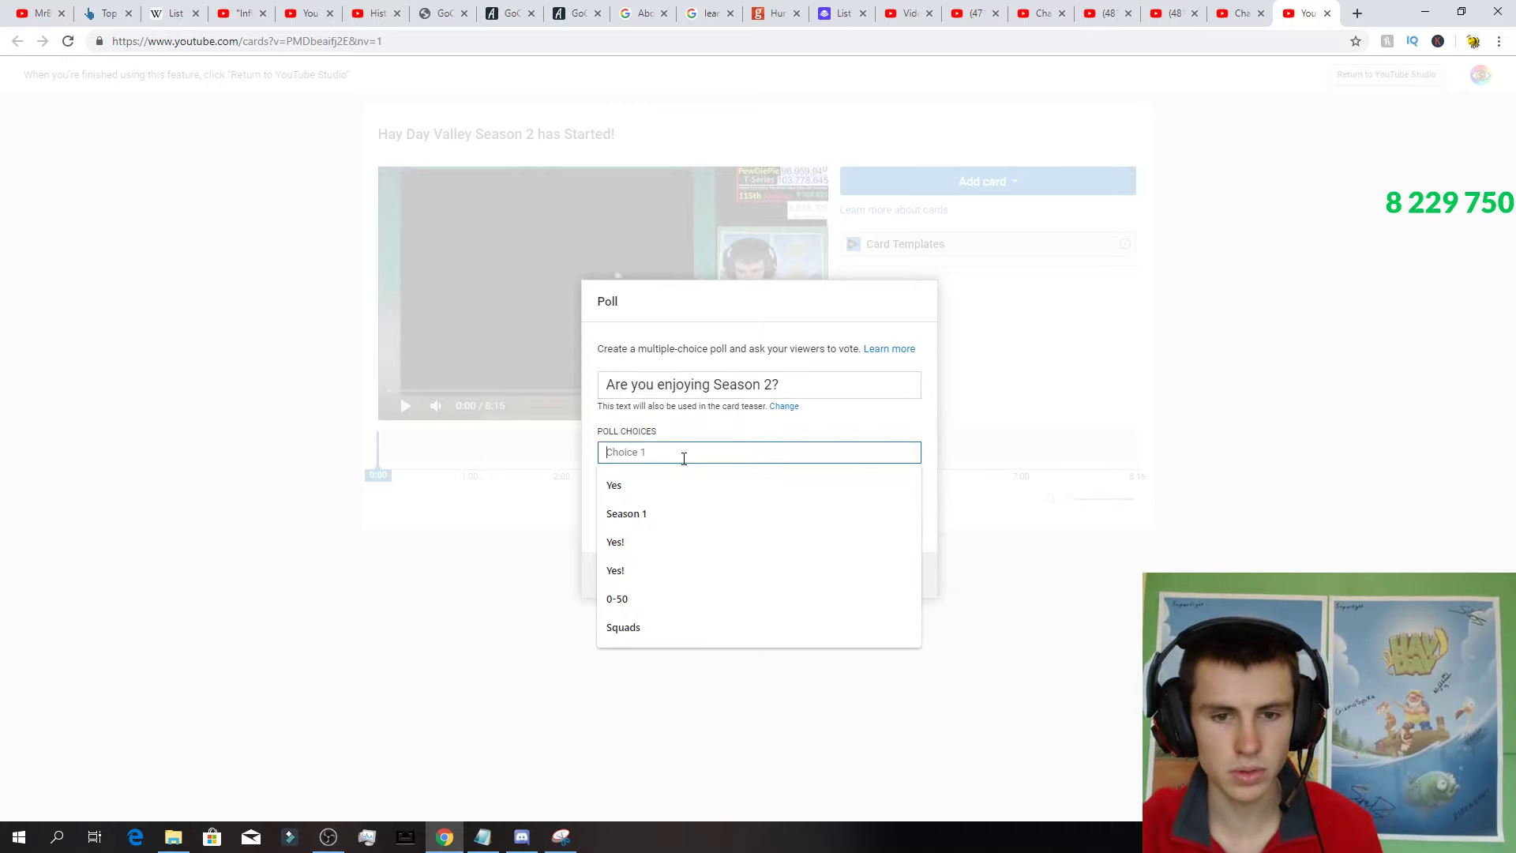
{"action": "type", "text": "Yes! :)"}
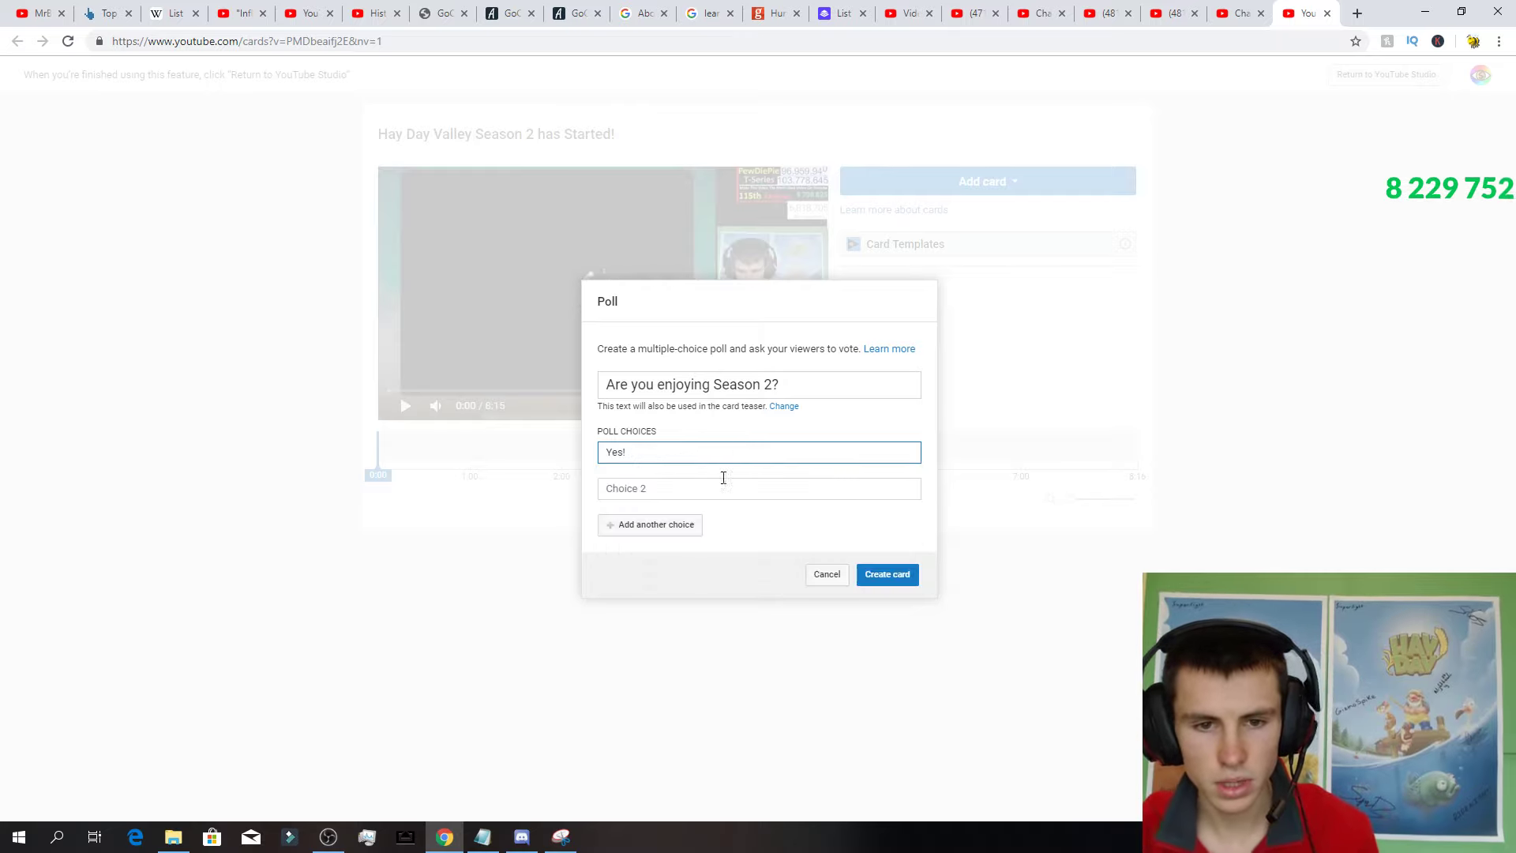
{"action": "key", "text": "BackSpace"}
{"action": "left_click", "coordinate": [705, 498]}
{"action": "type", "text": "!"}
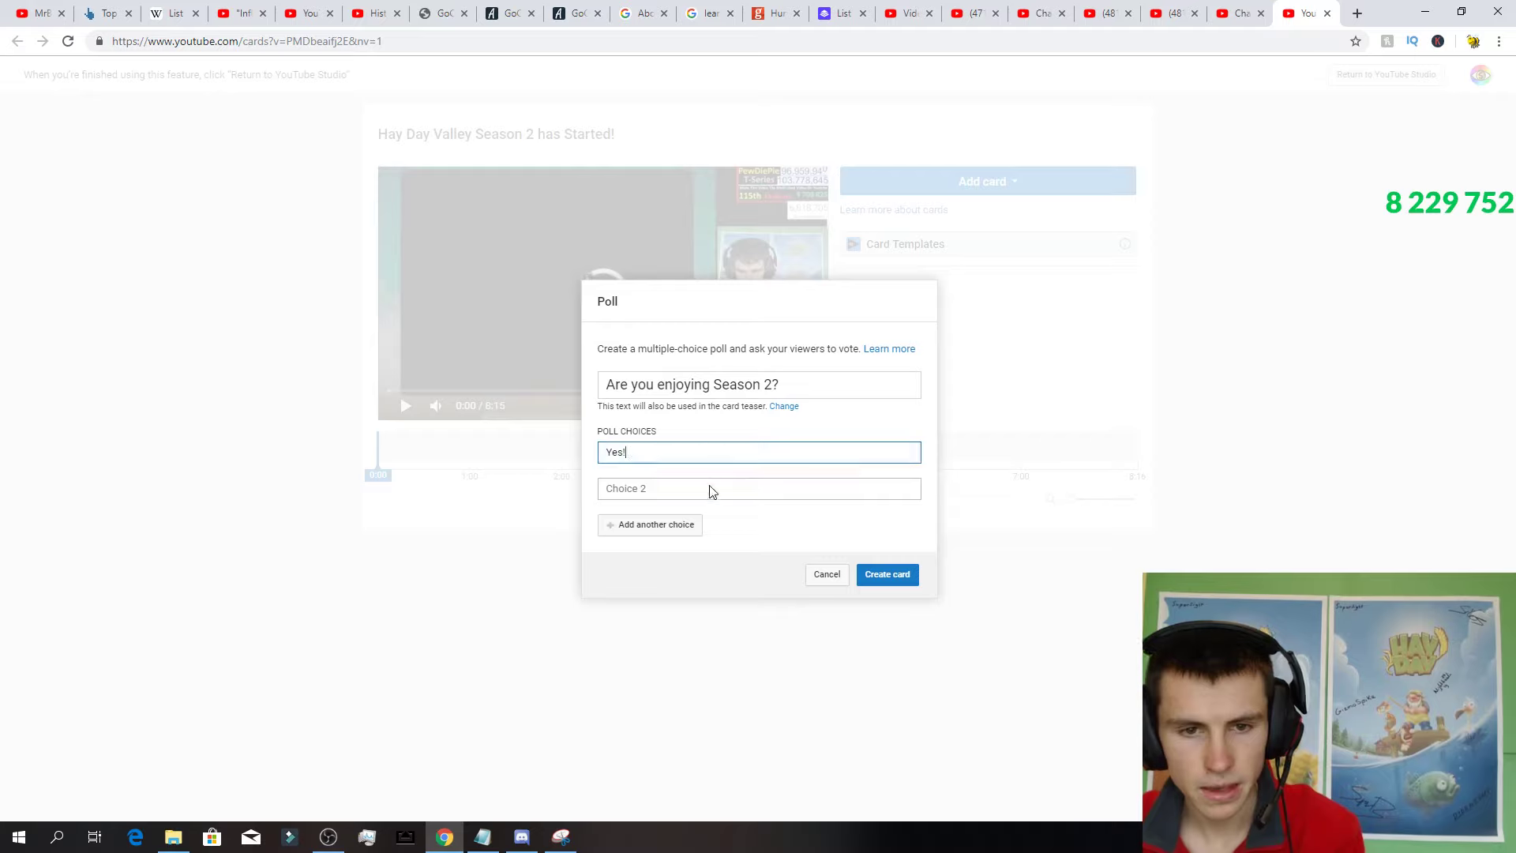
{"action": "left_click", "coordinate": [713, 491]}
{"action": "left_click", "coordinate": [647, 458]}
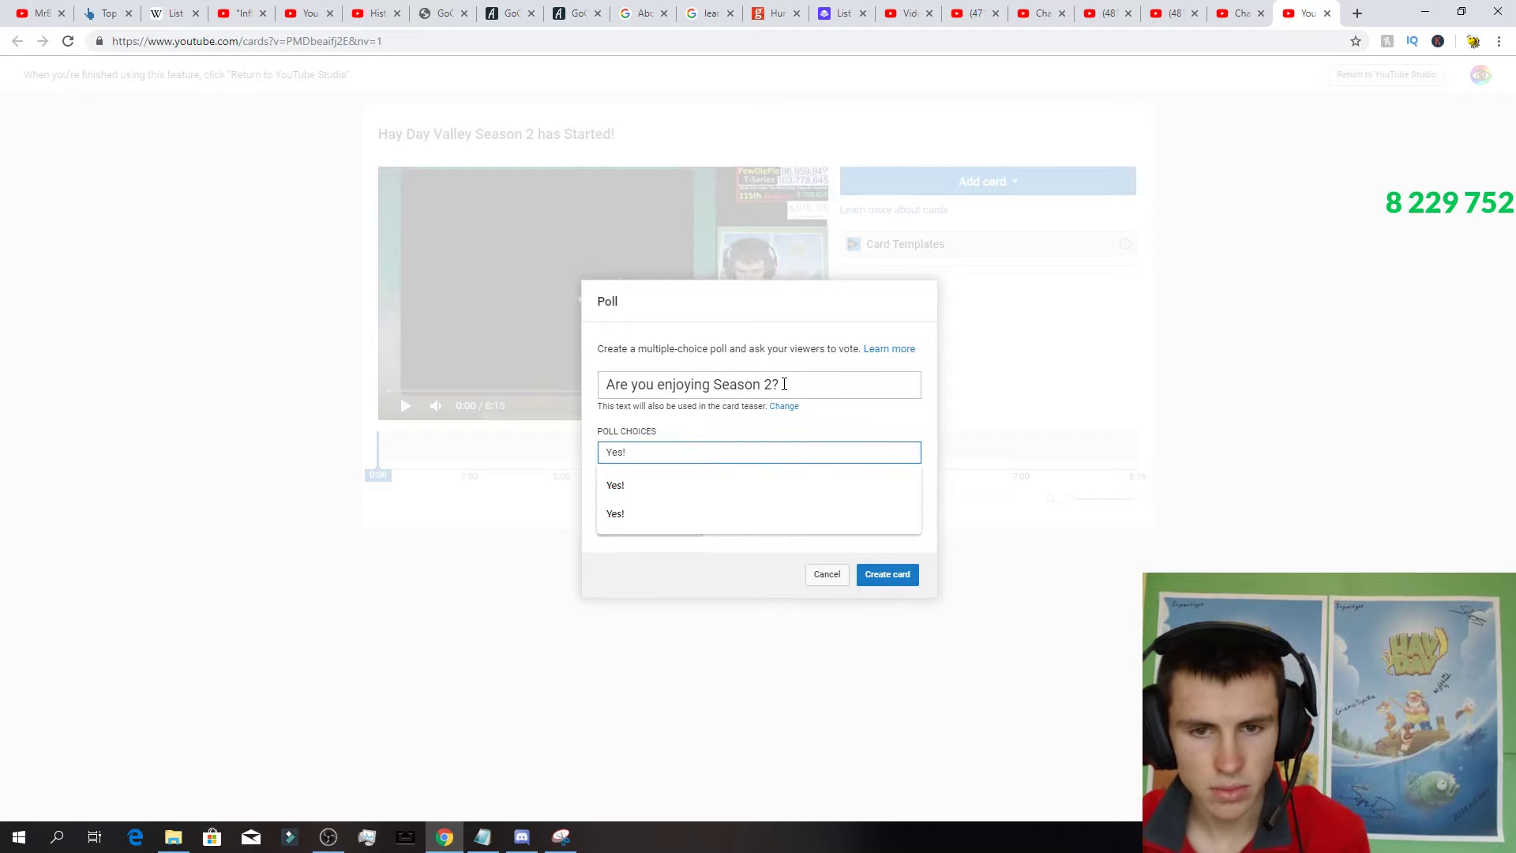
{"action": "left_click", "coordinate": [622, 489]}
{"action": "type", "text": "No!"}
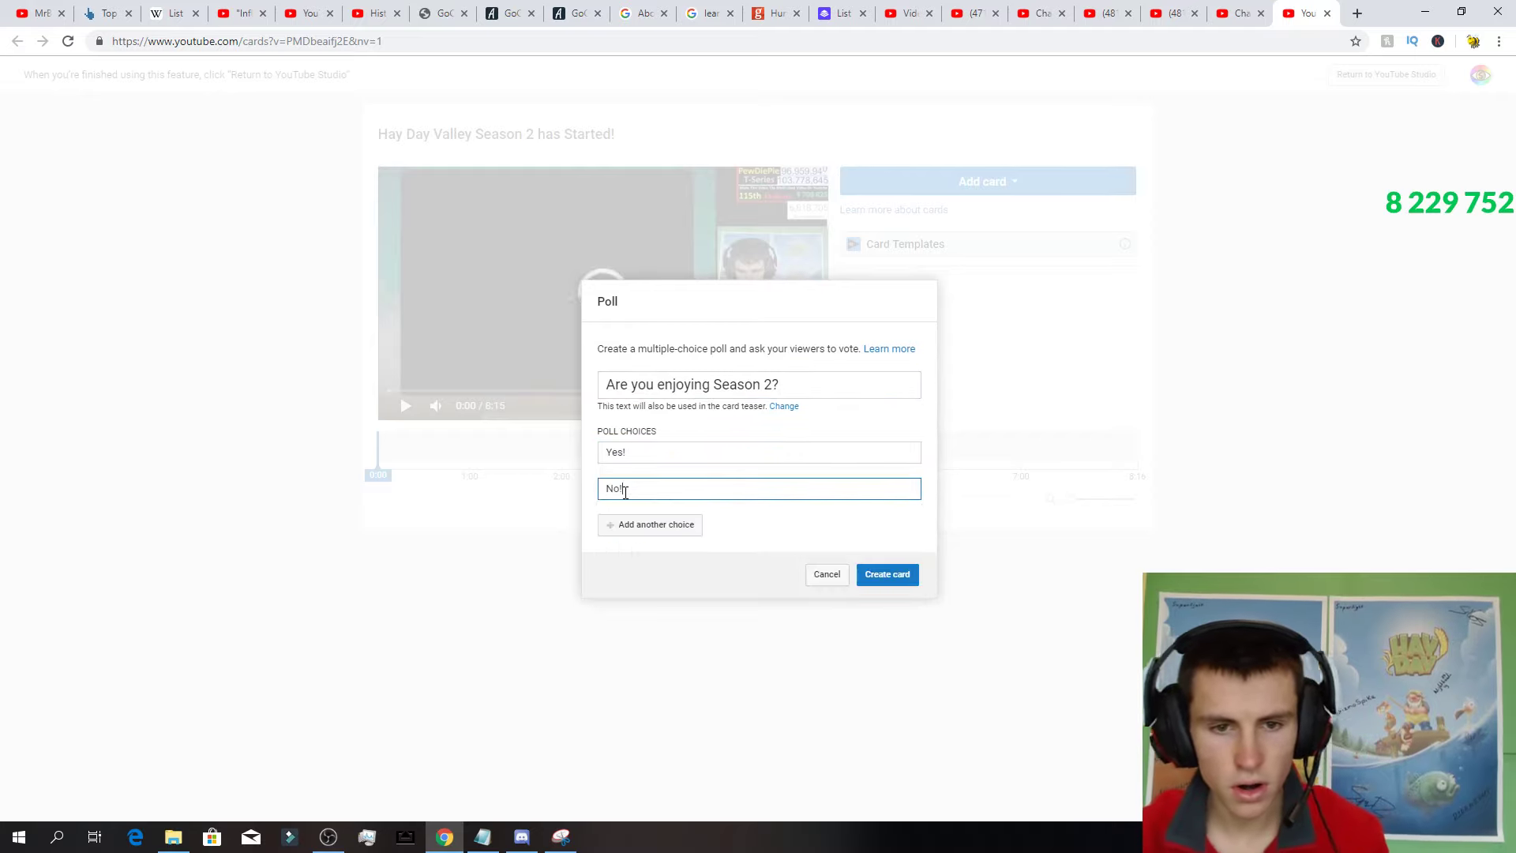
{"action": "left_click", "coordinate": [886, 578]}
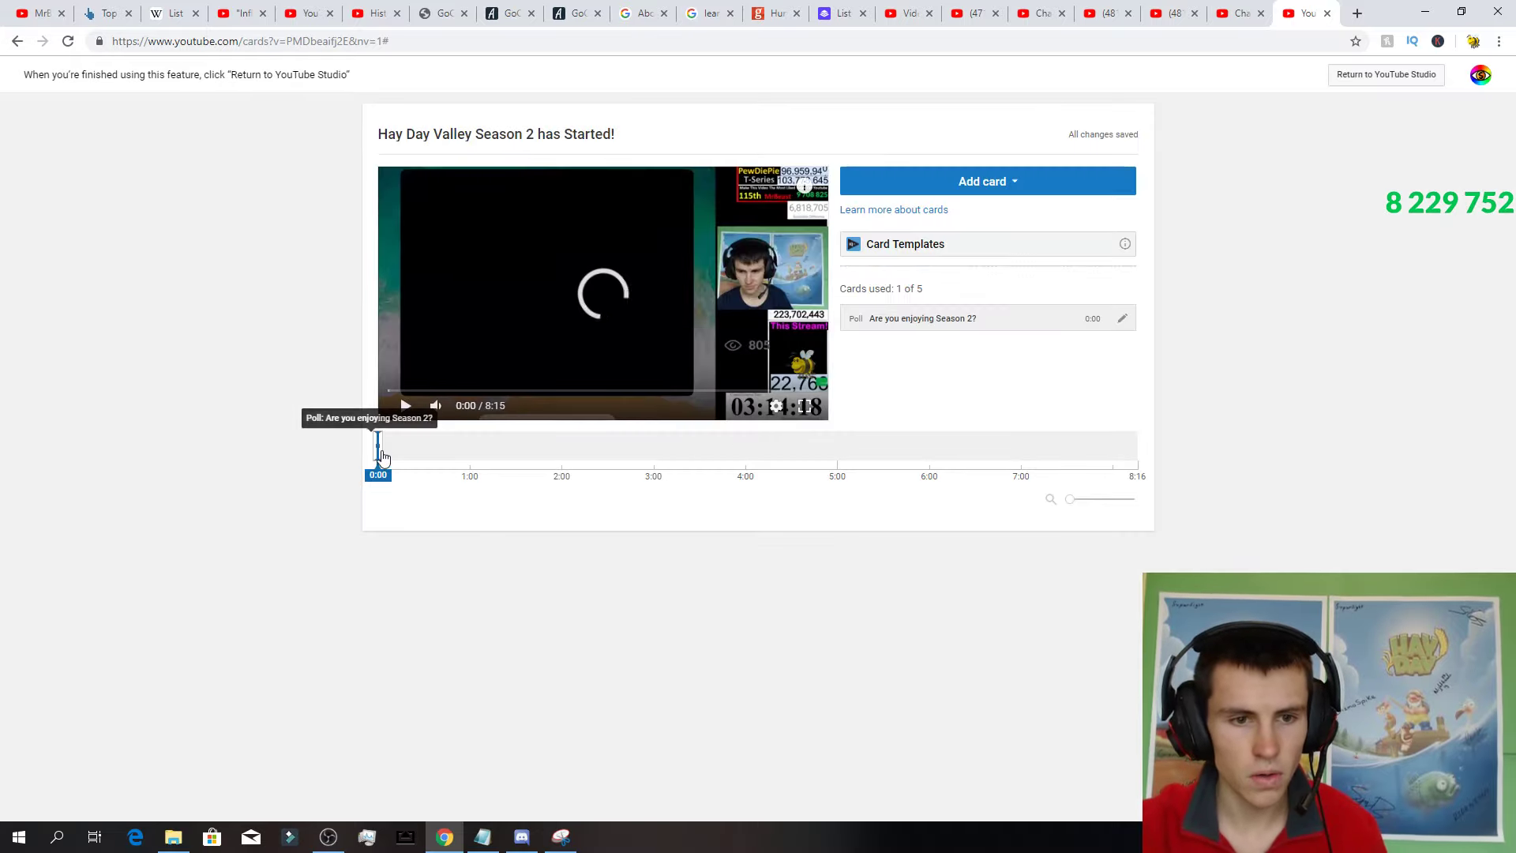
{"action": "mouse_move", "coordinate": [382, 457]}
{"action": "left_mouse_down"}
{"action": "mouse_move", "coordinate": [745, 454]}
{"action": "mouse_move", "coordinate": [279, 450]}
{"action": "left_mouse_up"}
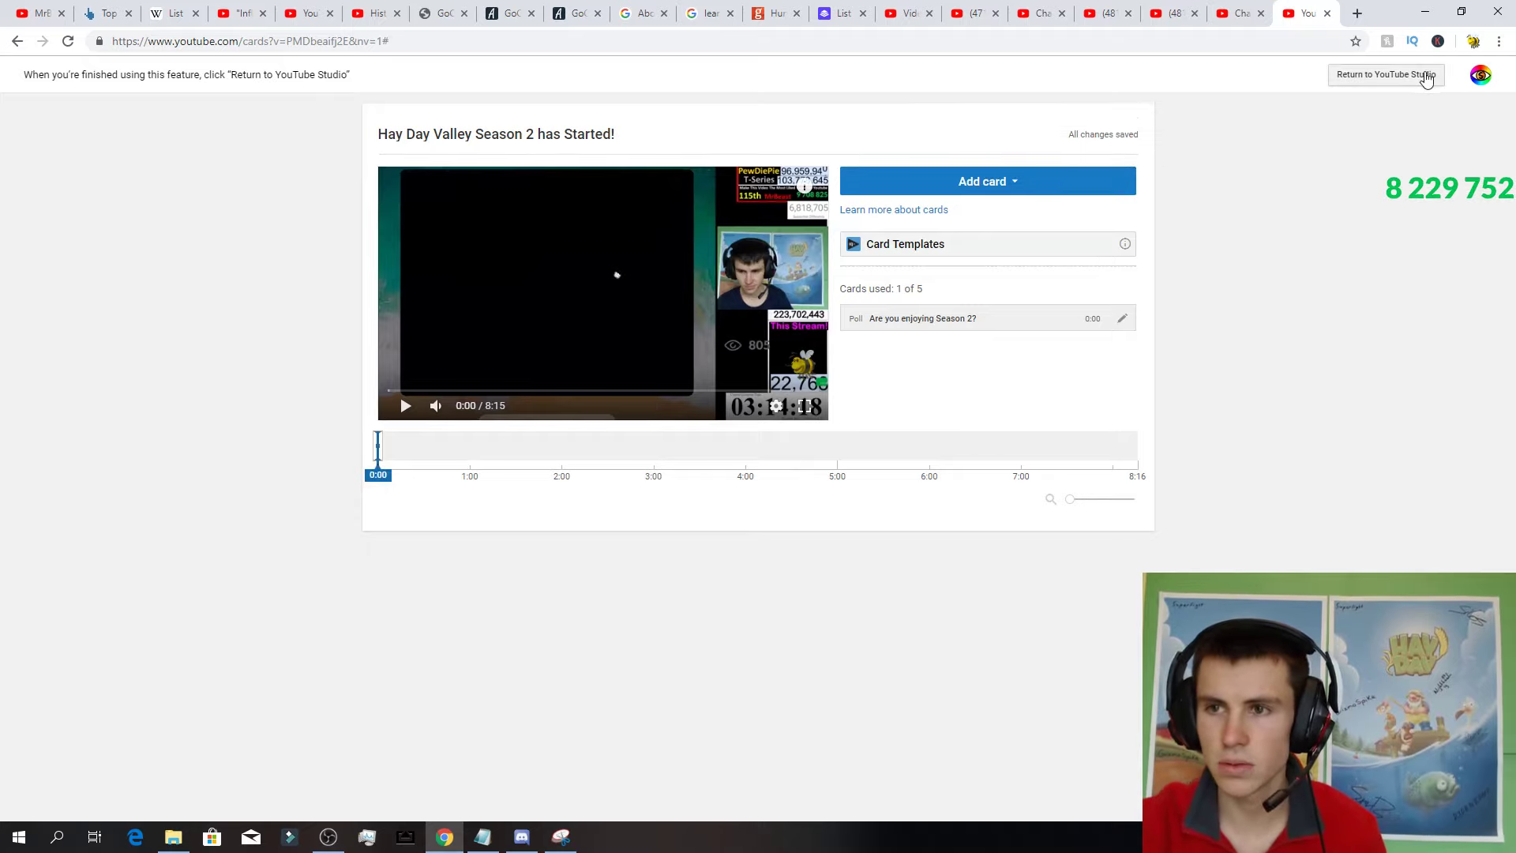
Return to the upload draft's advanced settings and open the end screen editor for the video.
{"action": "left_click", "coordinate": [1234, 14]}
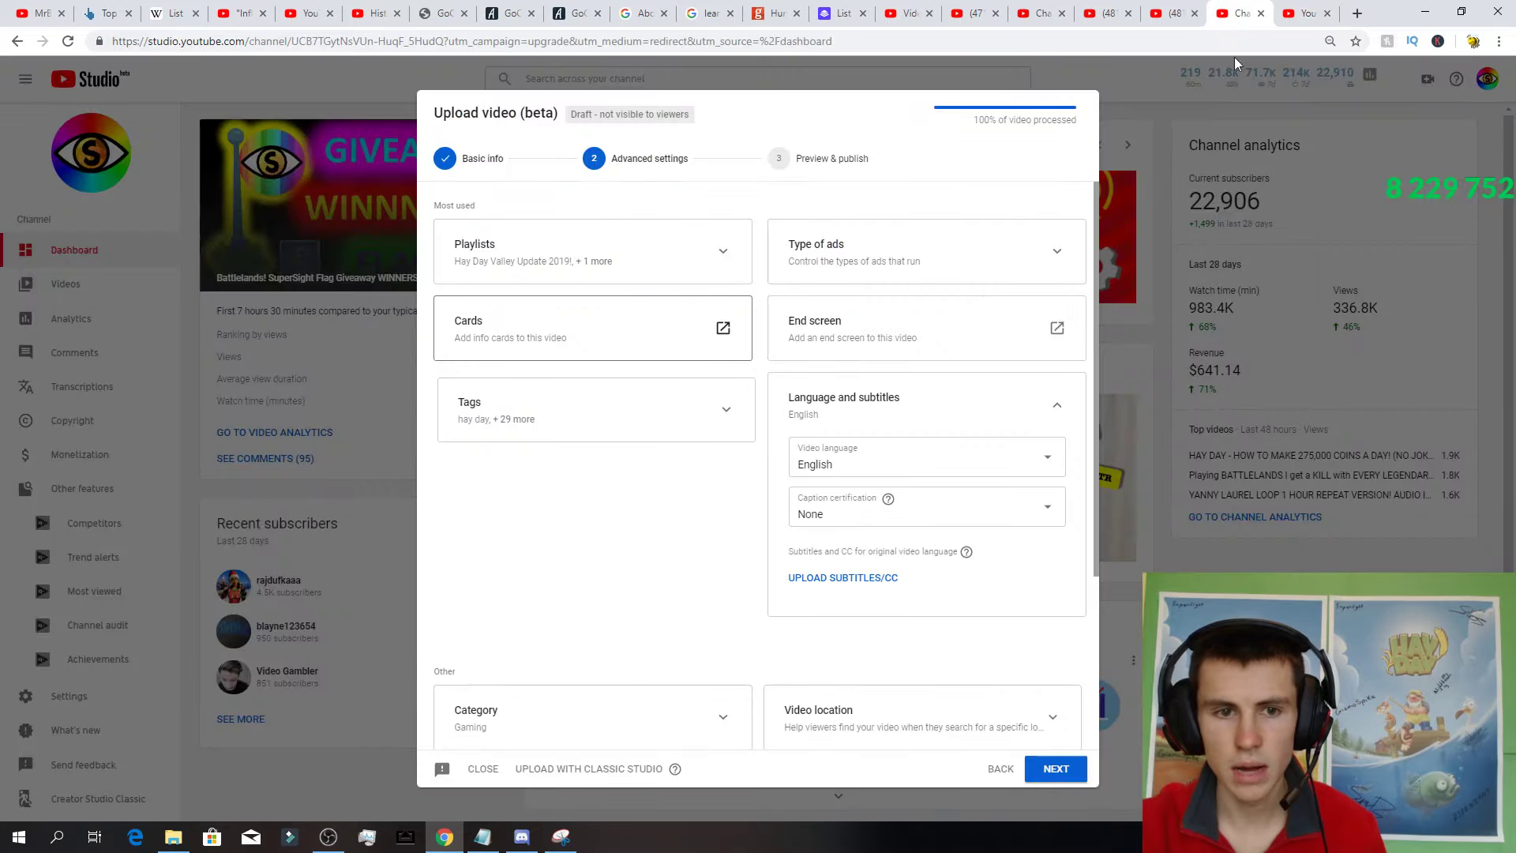
{"action": "left_click", "coordinate": [958, 339]}
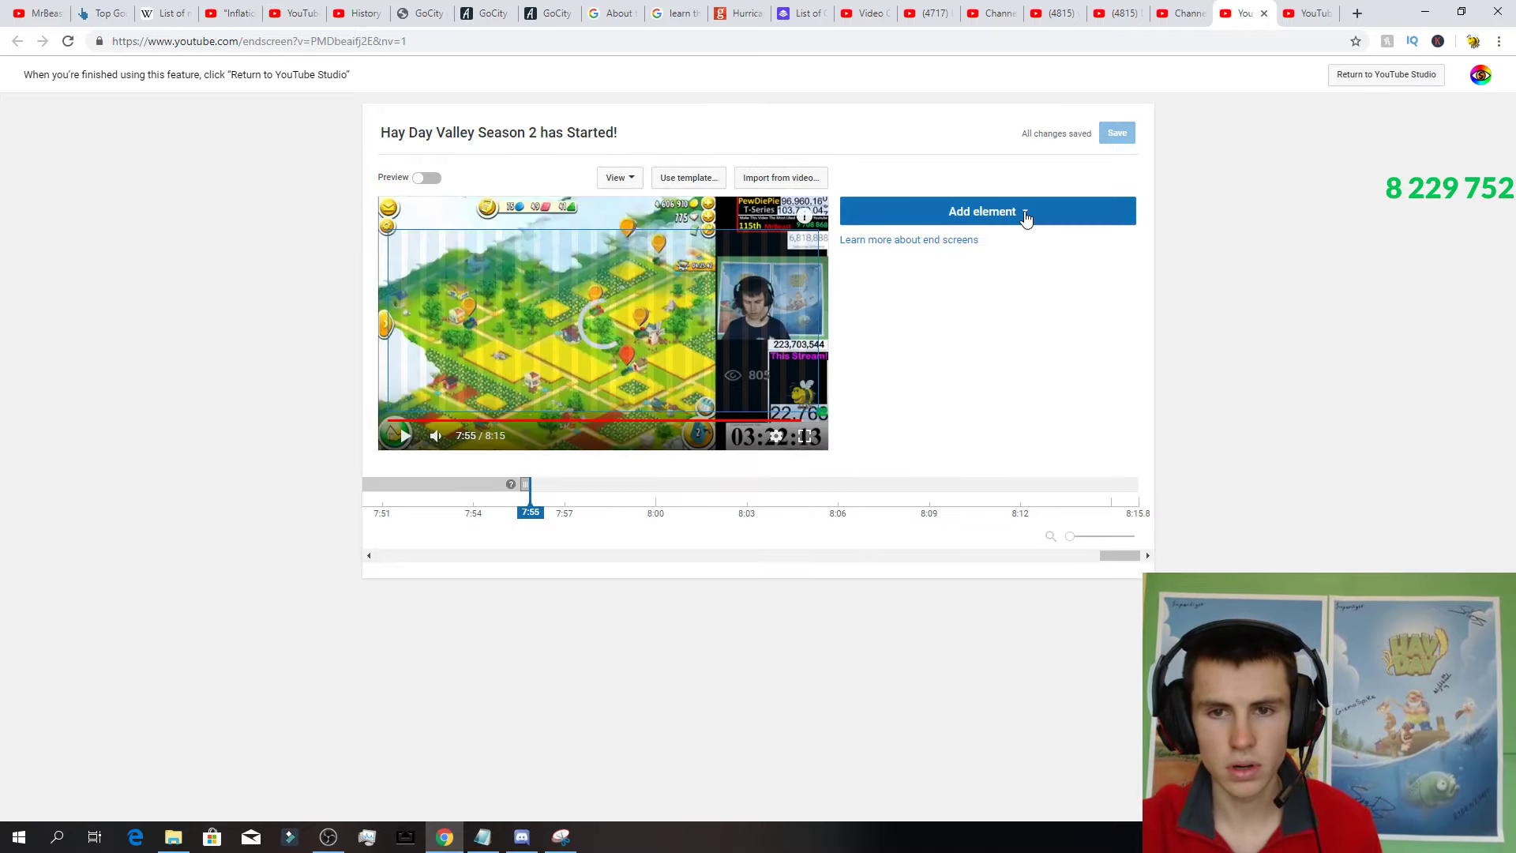
{"action": "left_click", "coordinate": [1025, 212]}
{"action": "left_click", "coordinate": [1098, 384]}
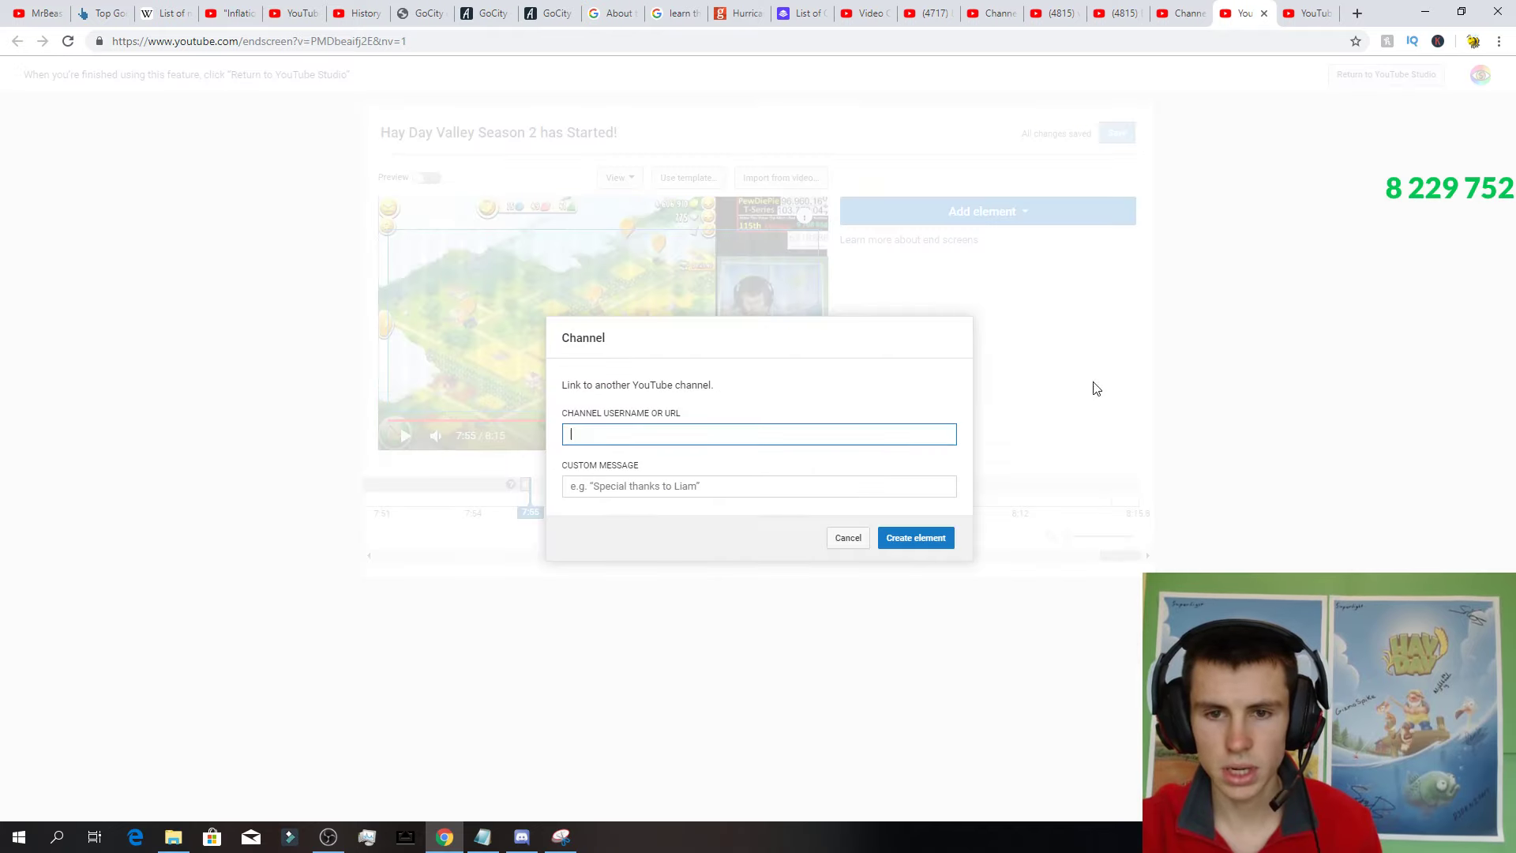
{"action": "left_click", "coordinate": [863, 542]}
Add a Subscribe element and a "Best for viewer" video element to the end screen.
{"action": "left_click", "coordinate": [999, 215]}
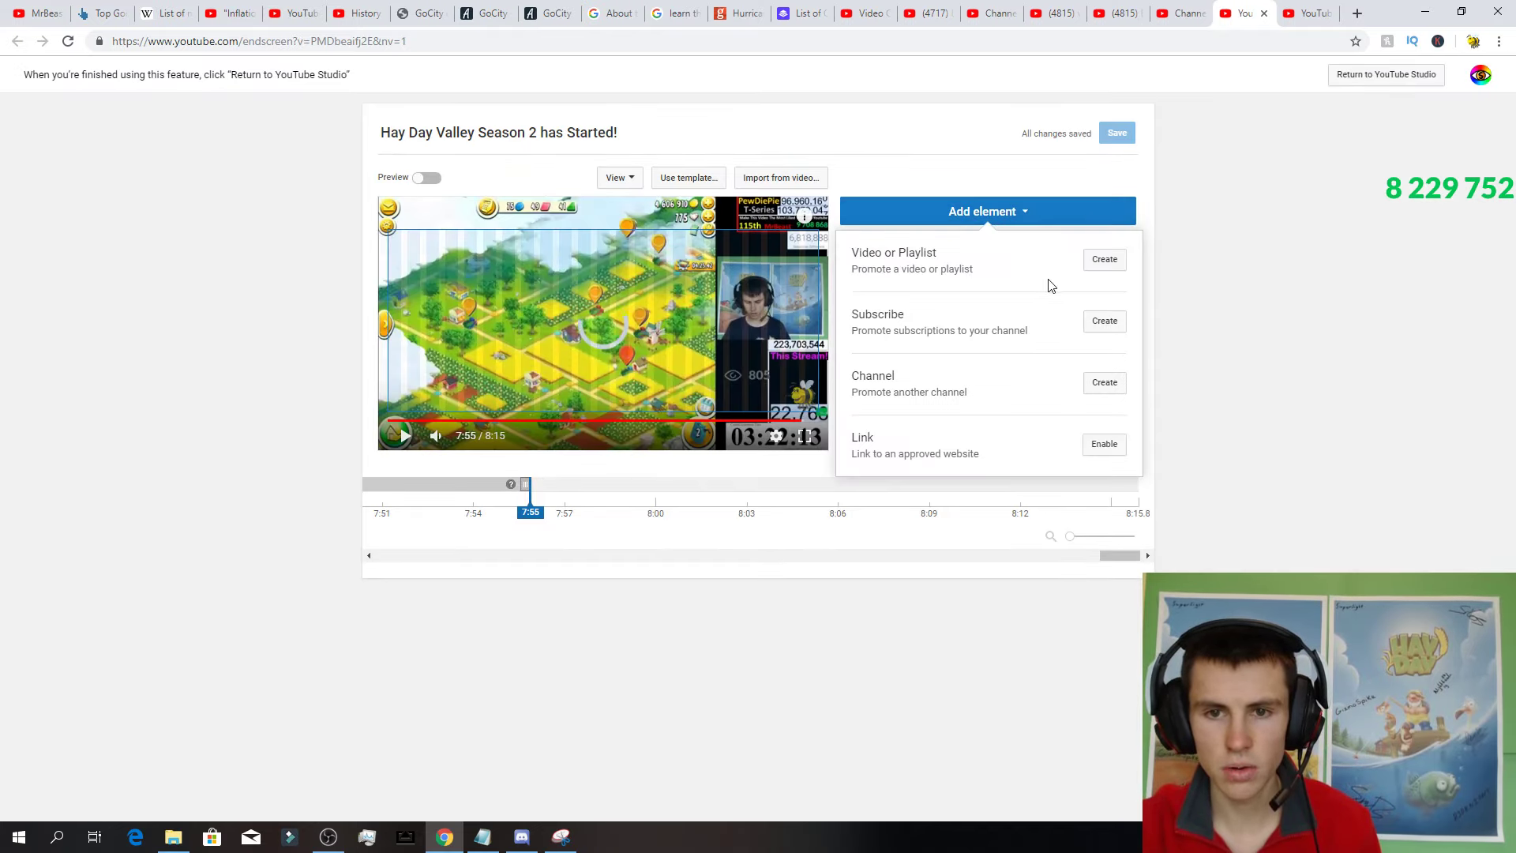
{"action": "left_click", "coordinate": [1104, 336]}
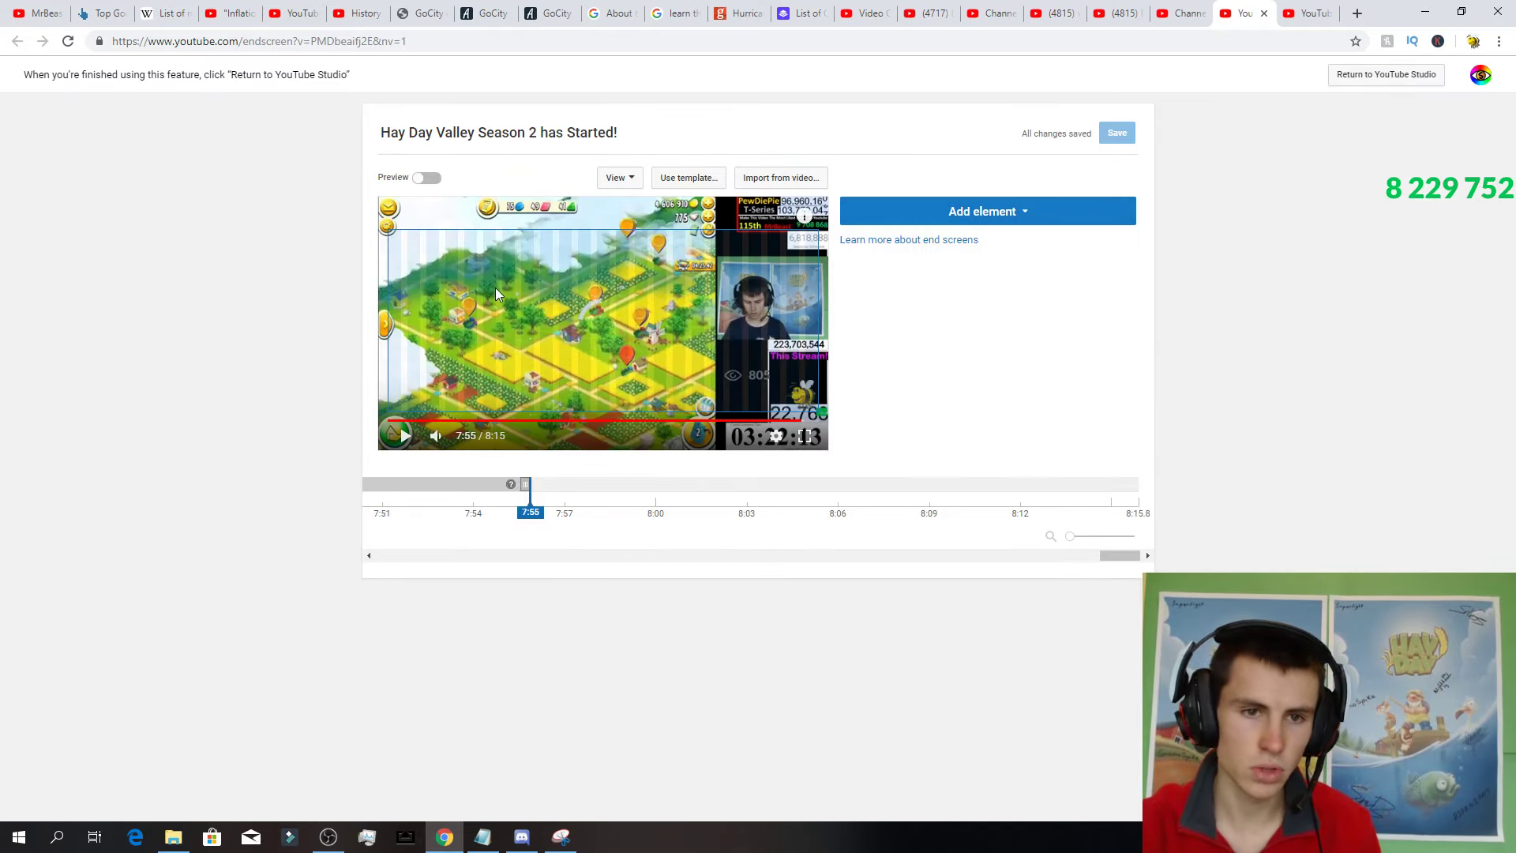
{"action": "left_click", "coordinate": [1022, 220]}
{"action": "left_click", "coordinate": [1103, 260]}
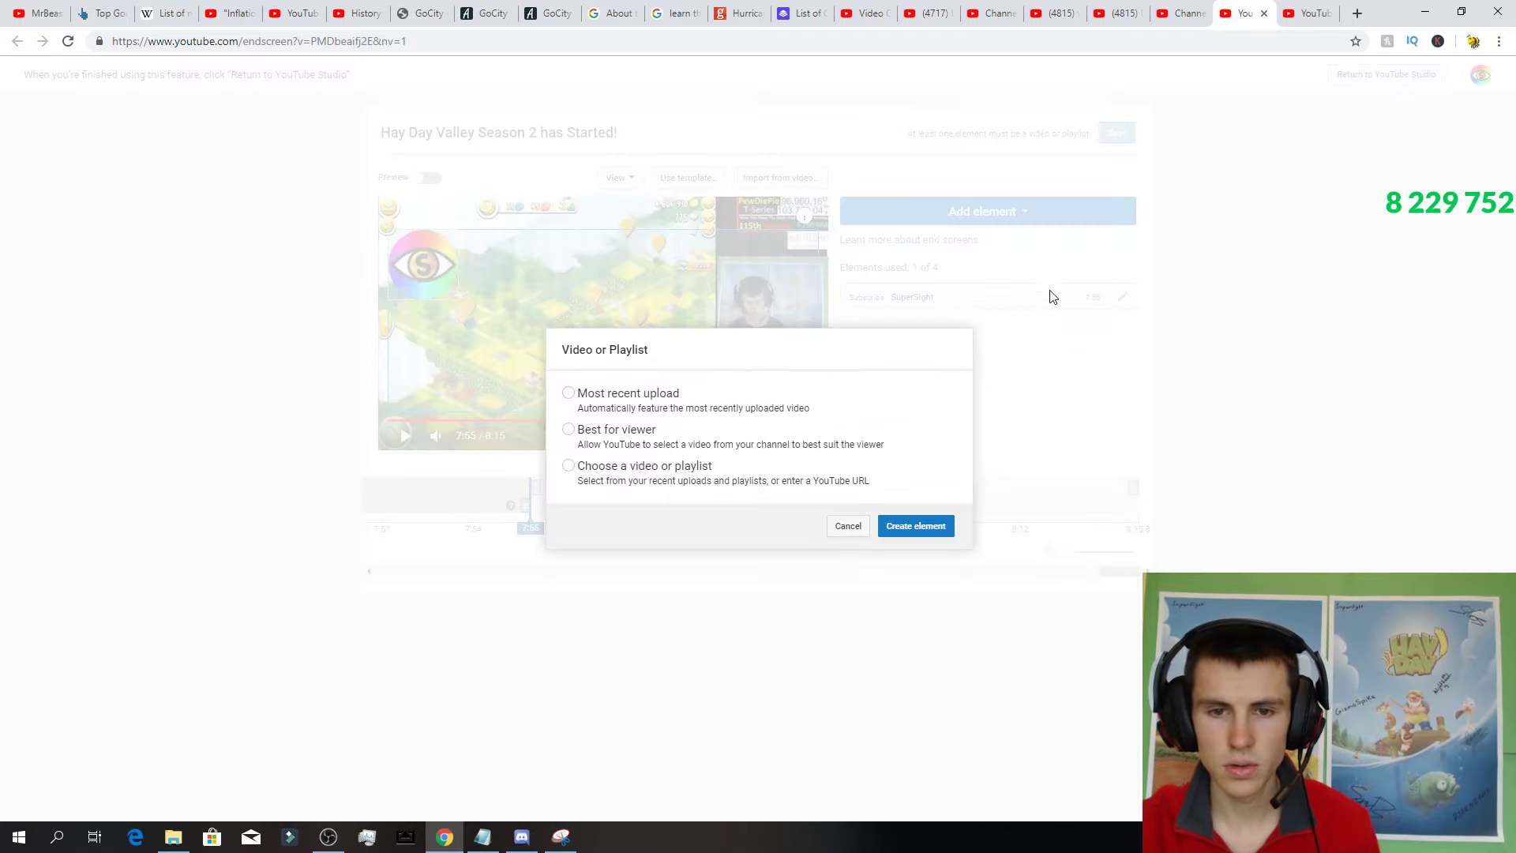
{"action": "left_click", "coordinate": [929, 527]}
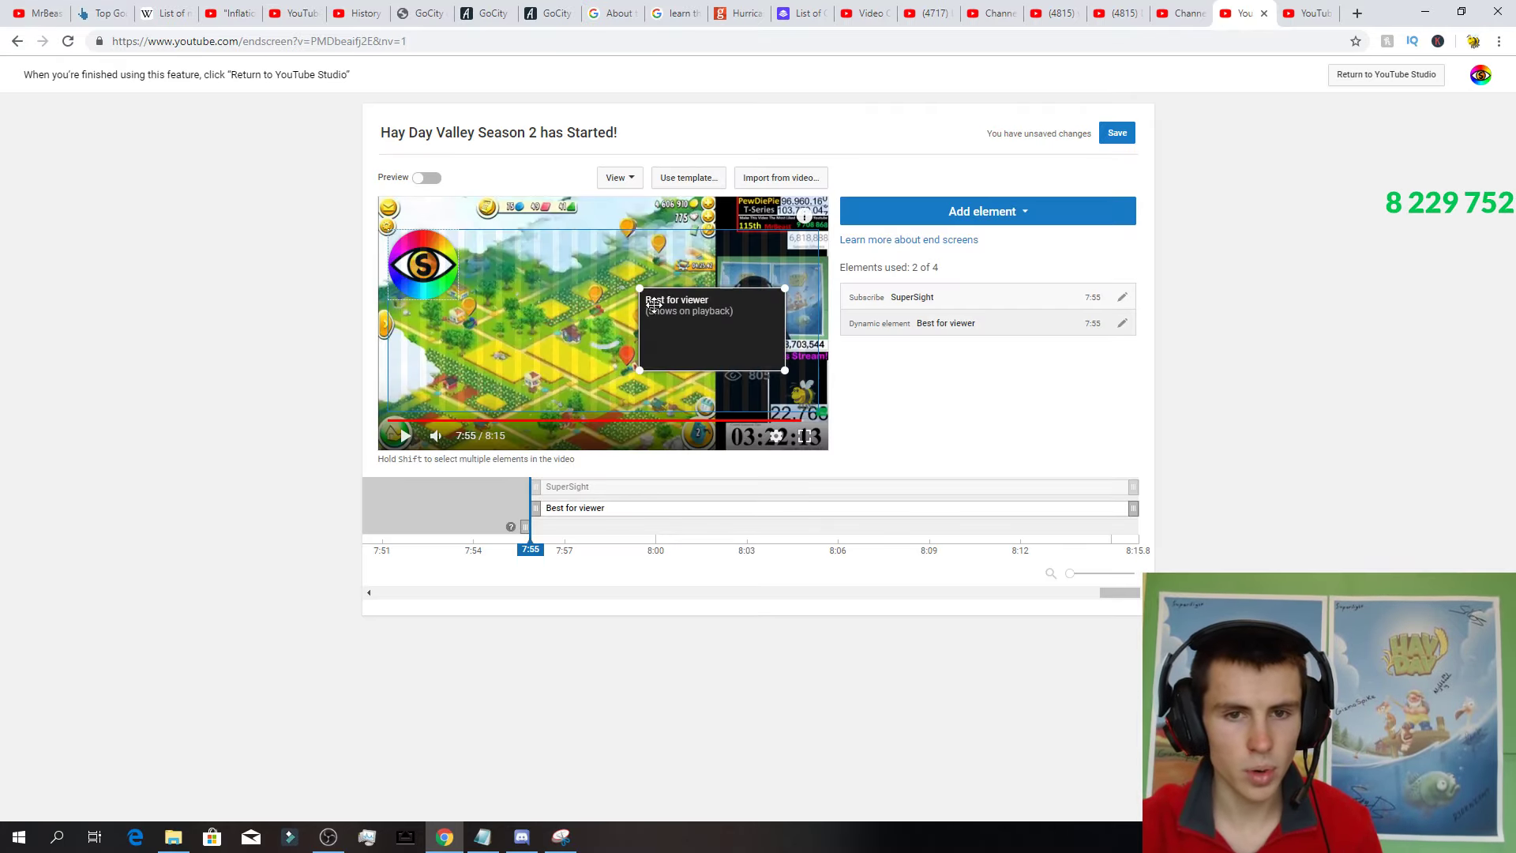
Enlarge the "Best for viewer" element, place it in the lower middle of the video frame, and save the end screen.
{"action": "left_click_drag", "start_coordinate": [644, 290], "coordinate": [711, 395]}
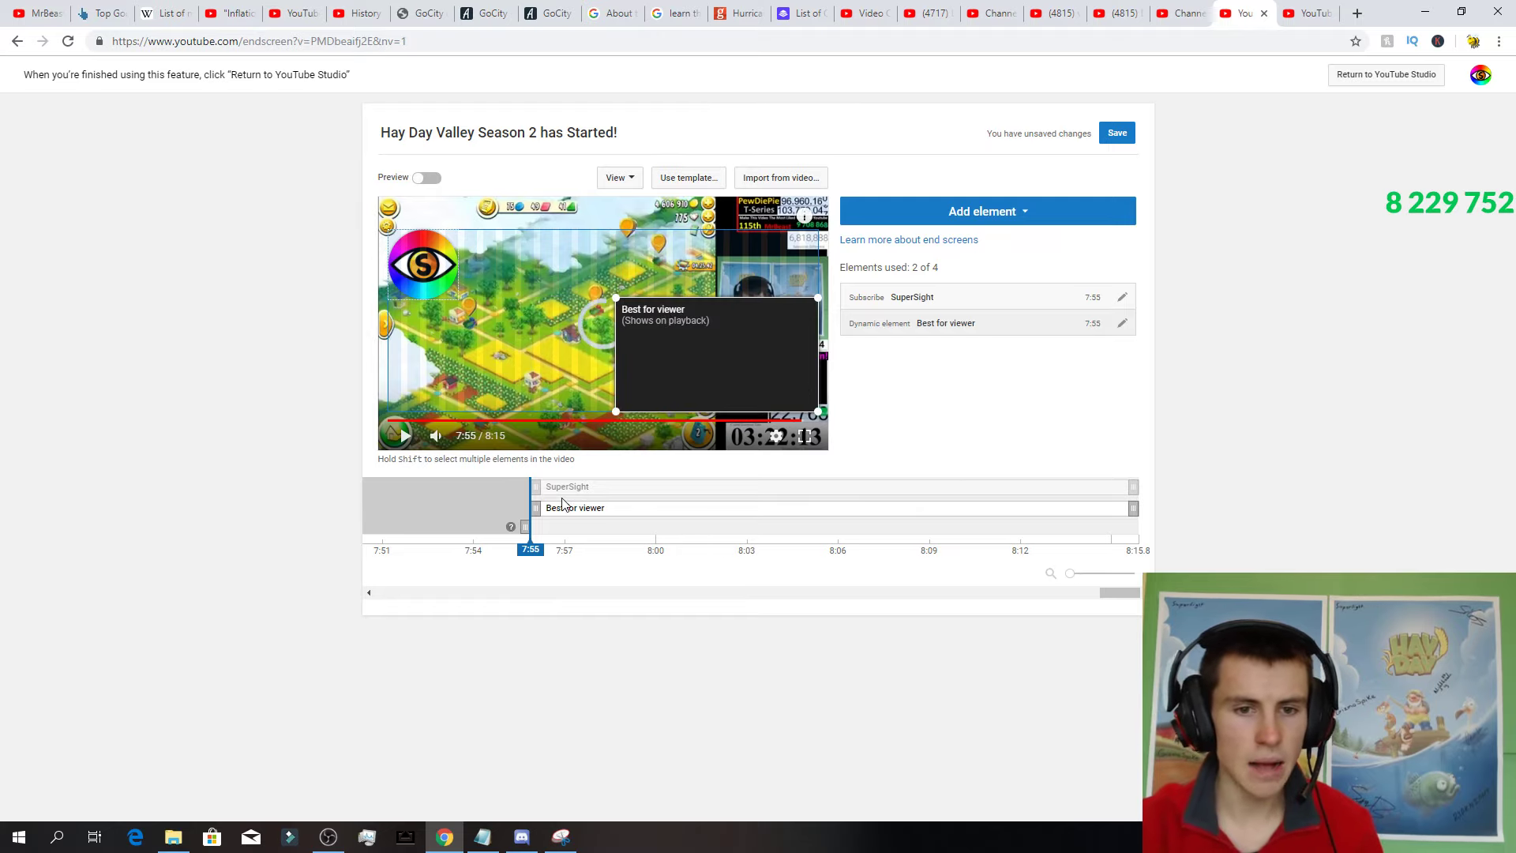
{"action": "mouse_move", "coordinate": [536, 508]}
{"action": "left_mouse_down"}
{"action": "mouse_move", "coordinate": [904, 512]}
{"action": "mouse_move", "coordinate": [537, 510]}
{"action": "left_mouse_up"}
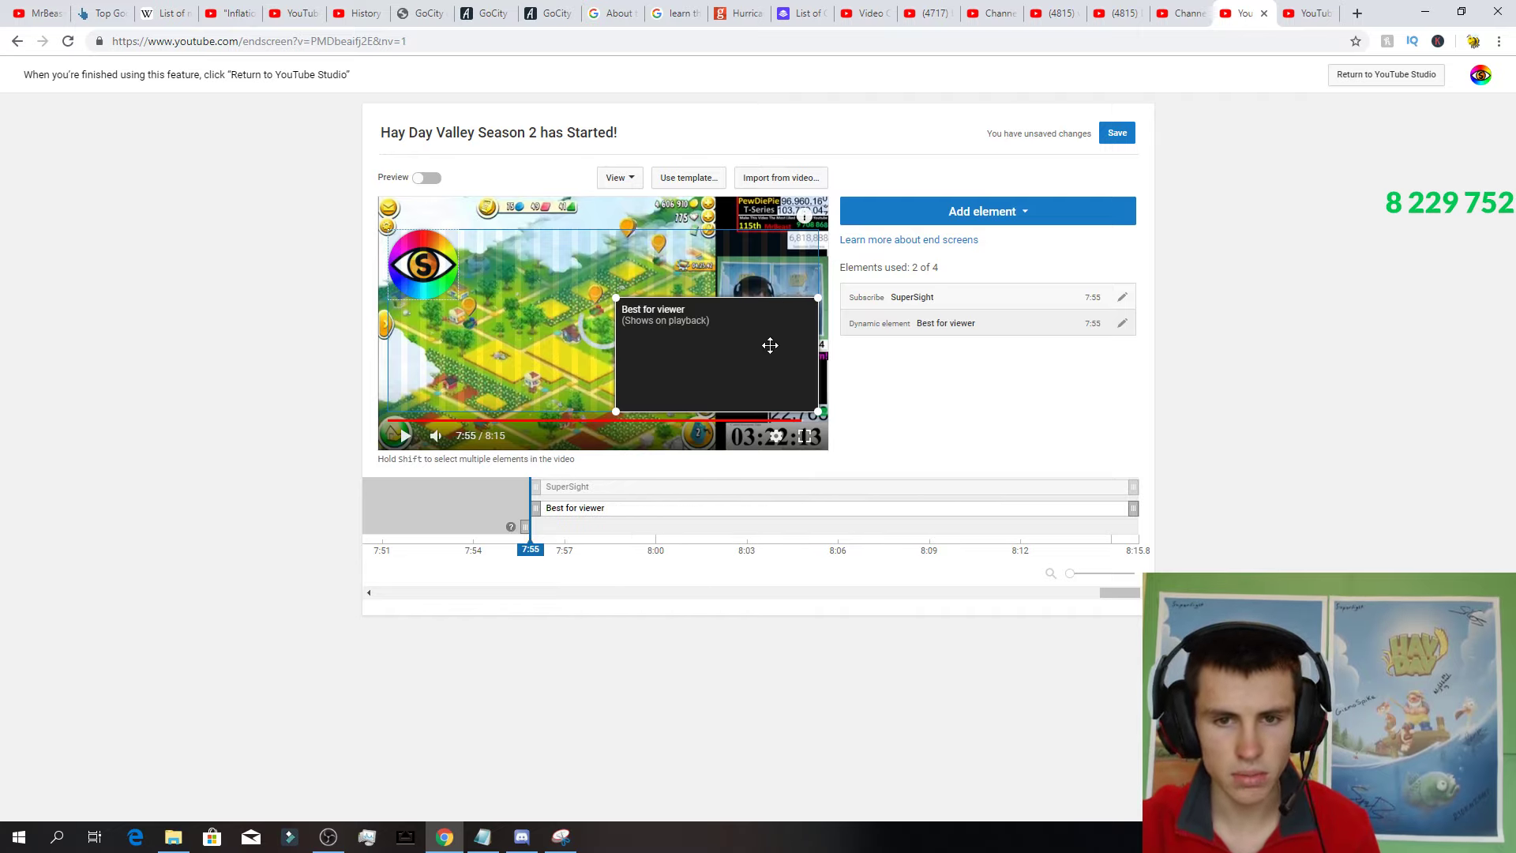
{"action": "left_click_drag", "start_coordinate": [770, 372], "coordinate": [638, 376]}
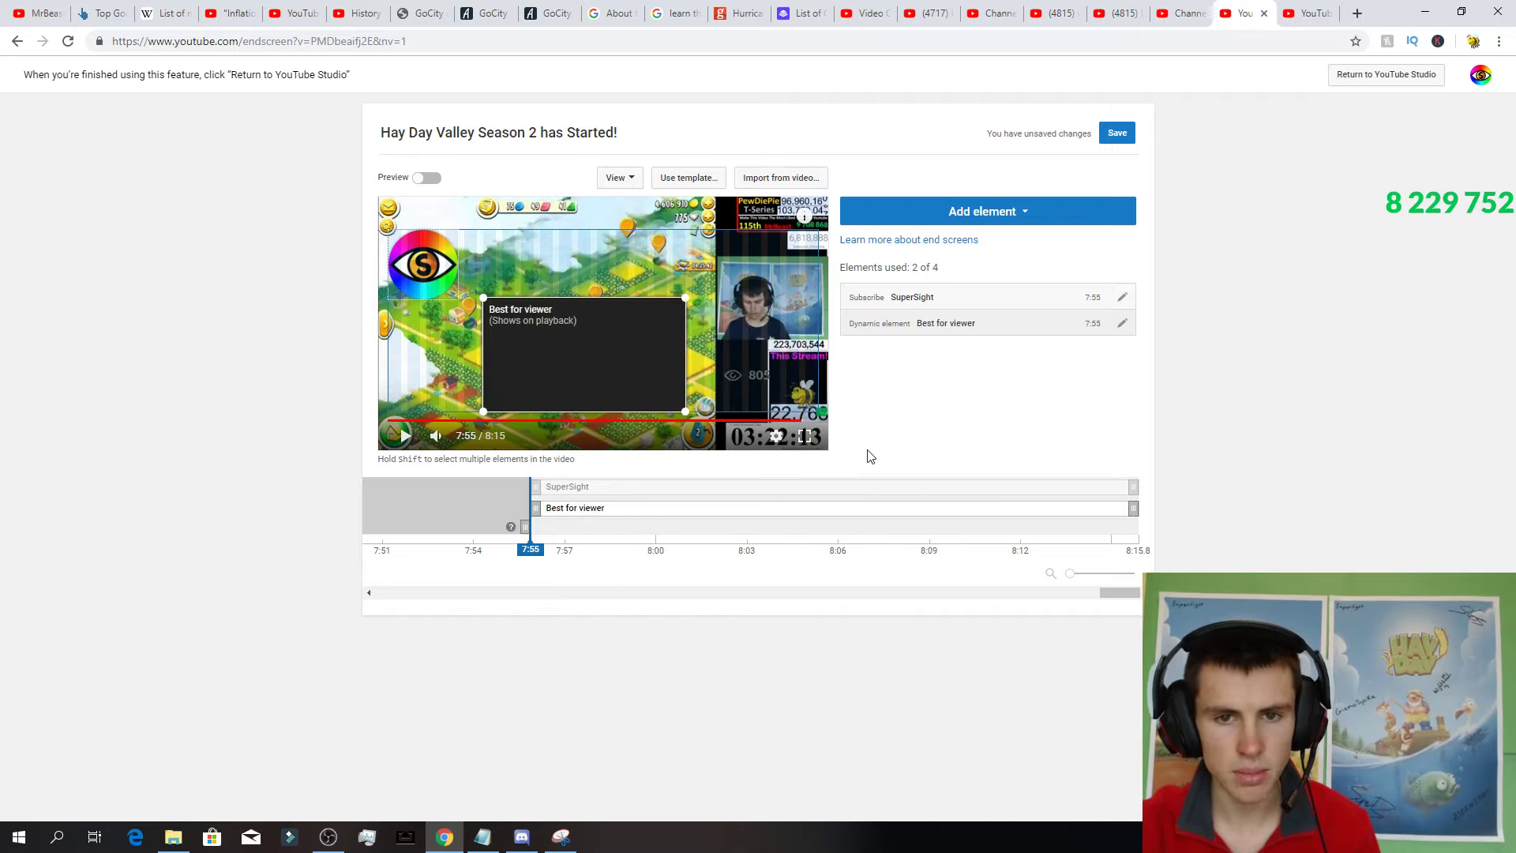
{"action": "left_click", "coordinate": [1117, 133]}
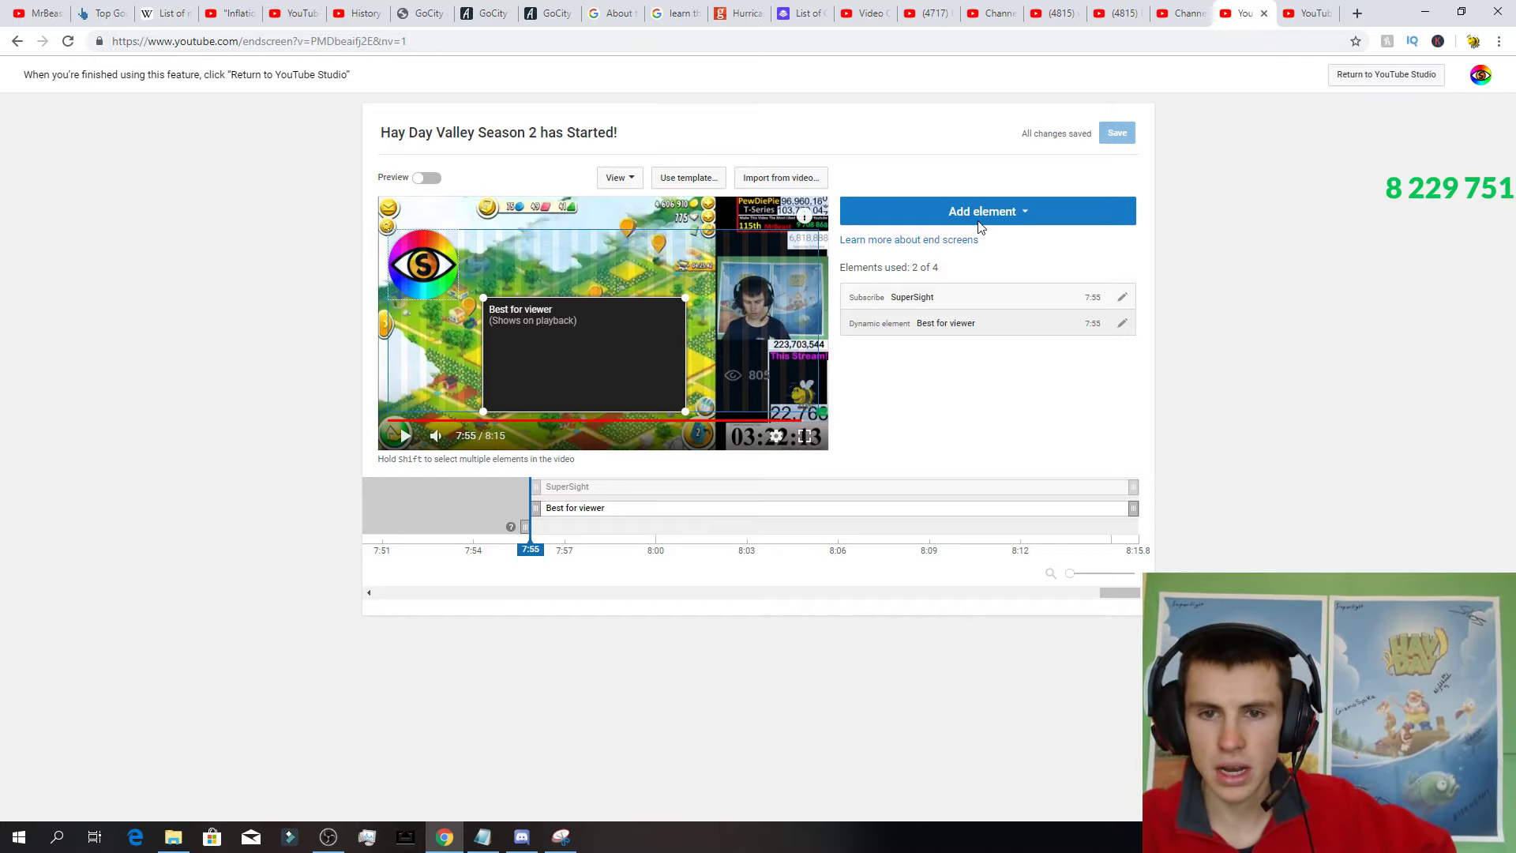
Close the end screen editor and advance the upload draft from advanced settings to the preview and publish stage.
{"action": "left_click", "coordinate": [1264, 13]}
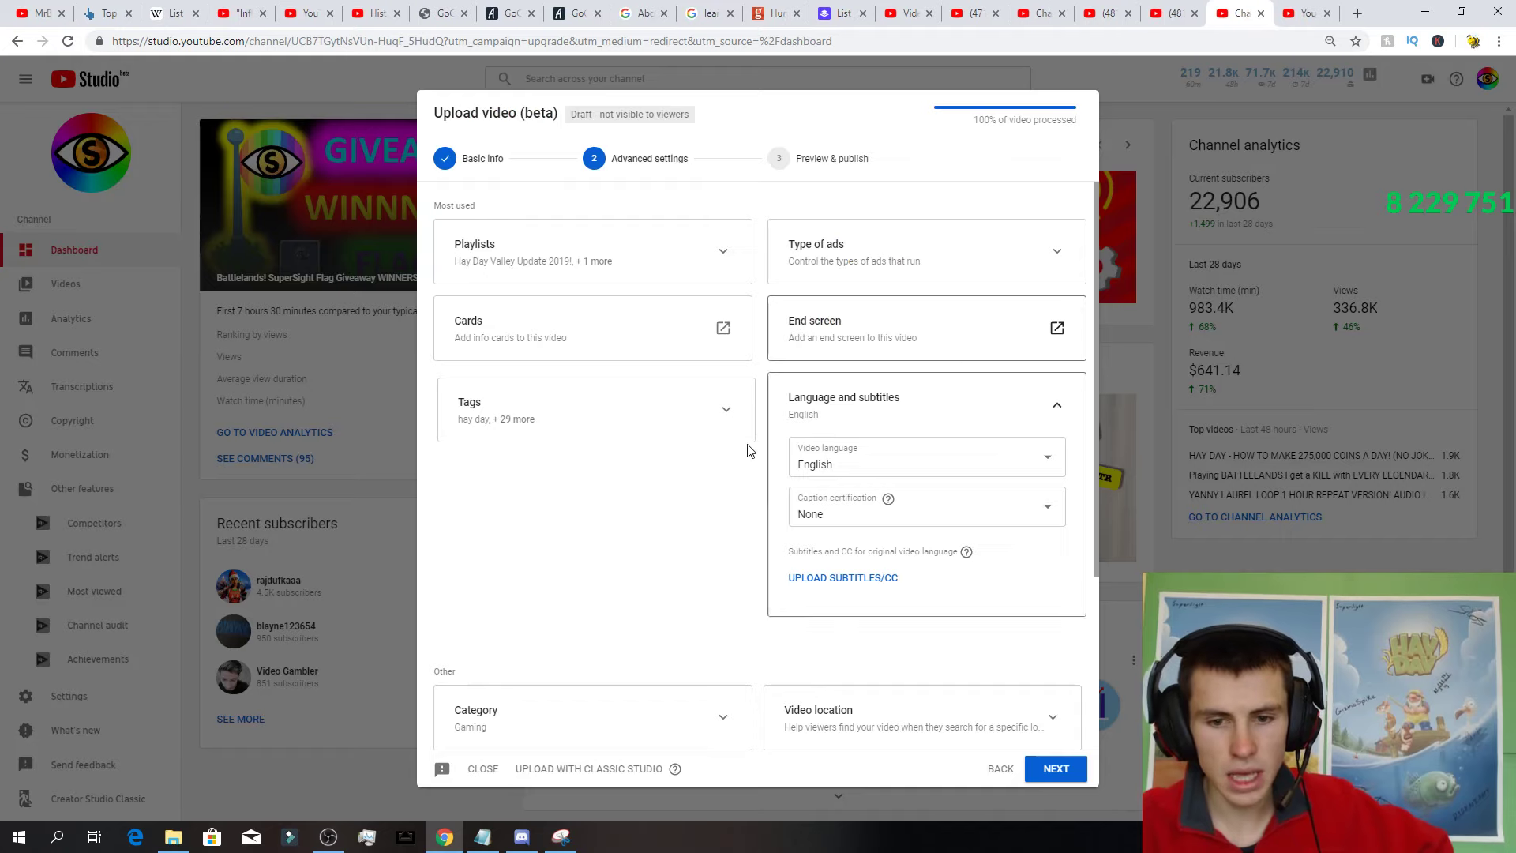
{"action": "scroll", "coordinate": [741, 442], "scroll_direction": "down", "scroll_amount": 3}
{"action": "scroll", "coordinate": [741, 359], "scroll_direction": "up", "scroll_amount": 4}
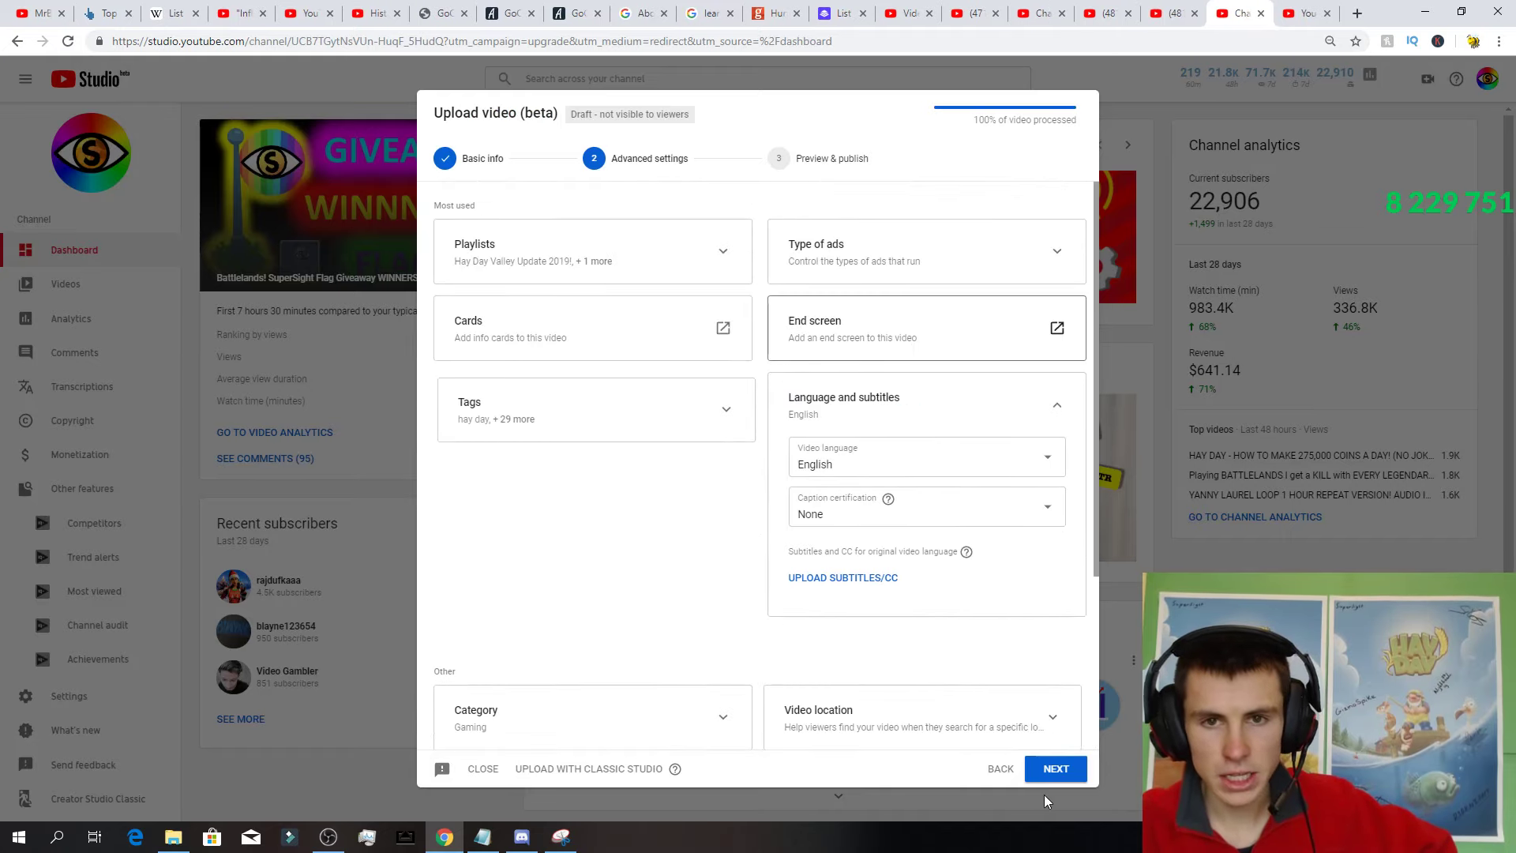
{"action": "left_click", "coordinate": [1057, 772]}
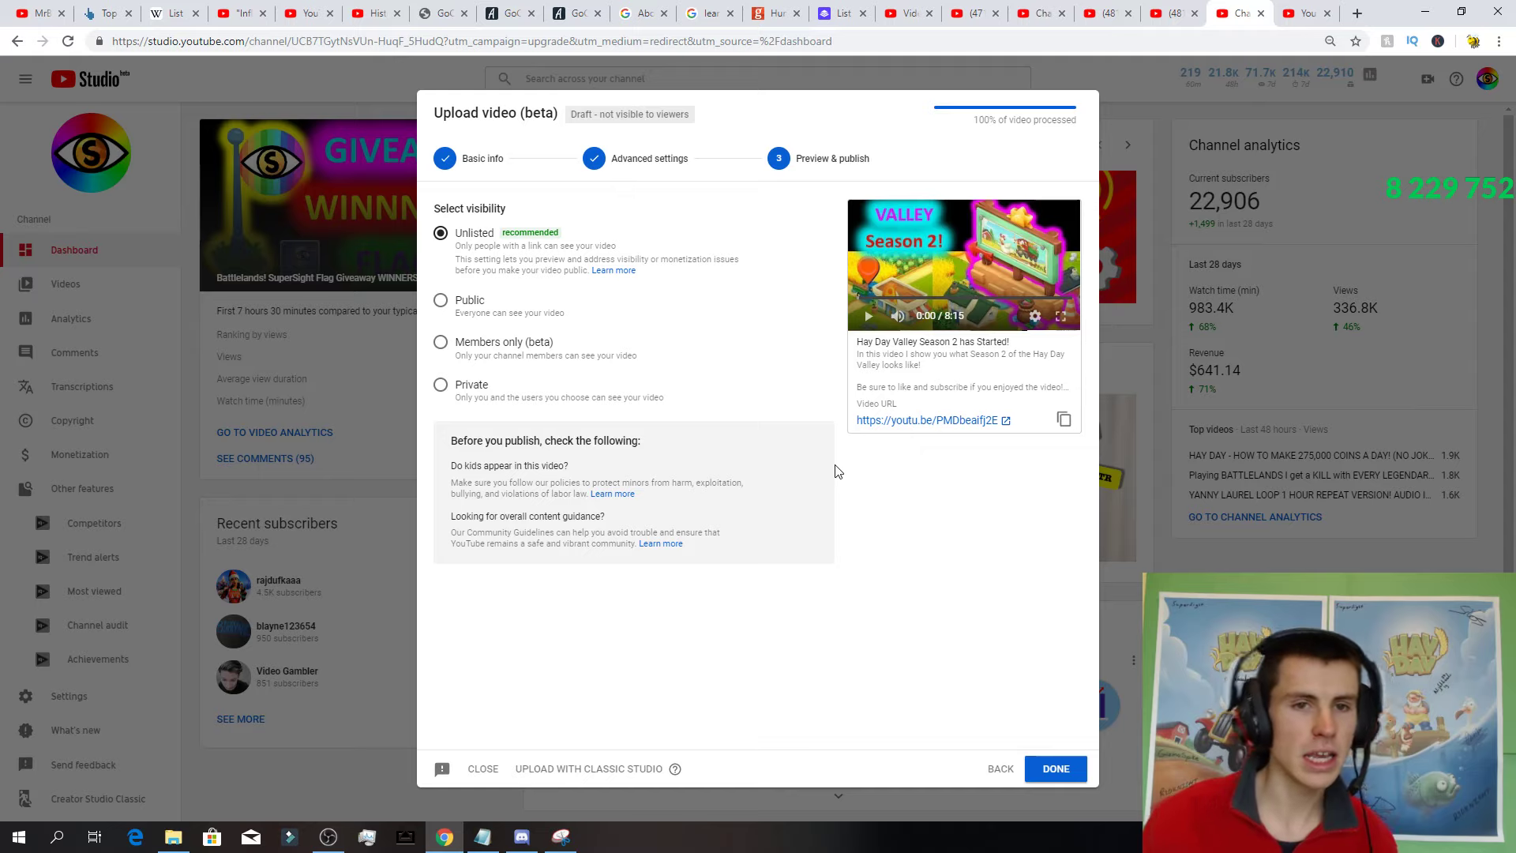
Try out the Unlisted, Private with scheduling, and Public visibility options for the video.
{"action": "left_click", "coordinate": [508, 234]}
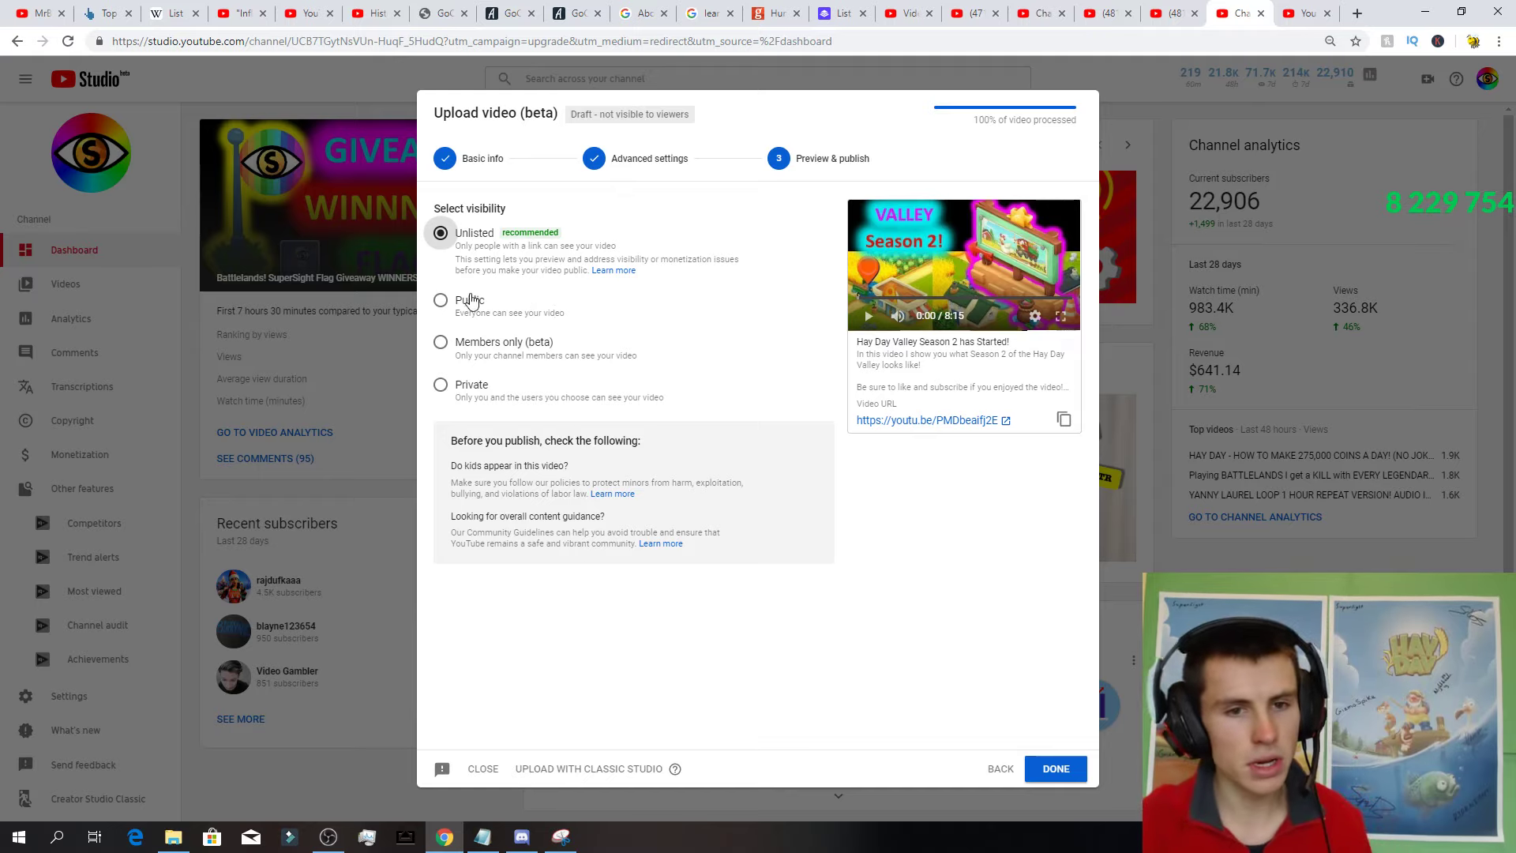
{"action": "left_click", "coordinate": [473, 386]}
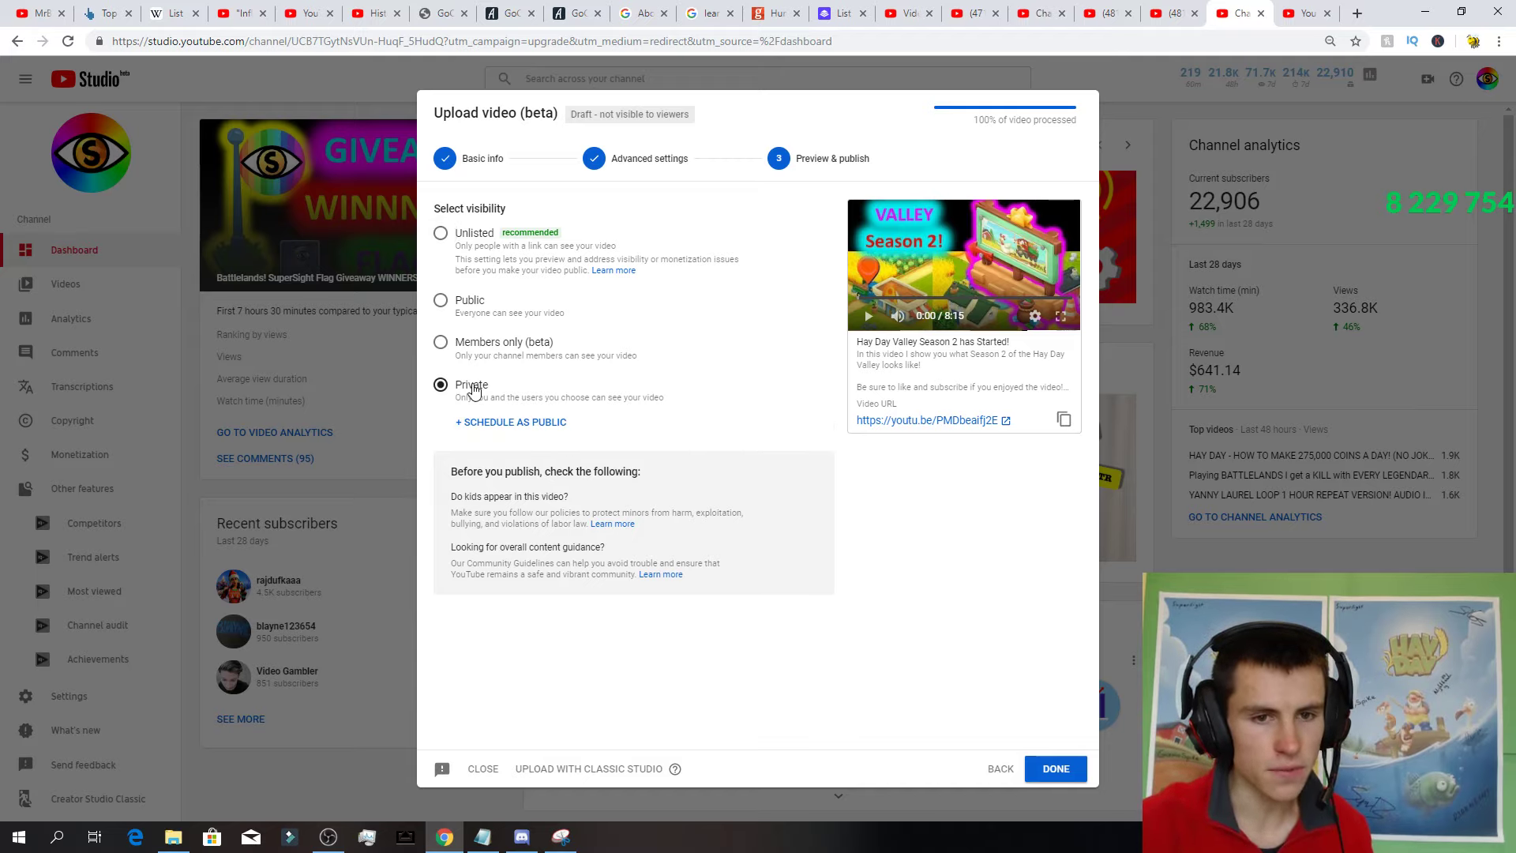
{"action": "left_click", "coordinate": [505, 423]}
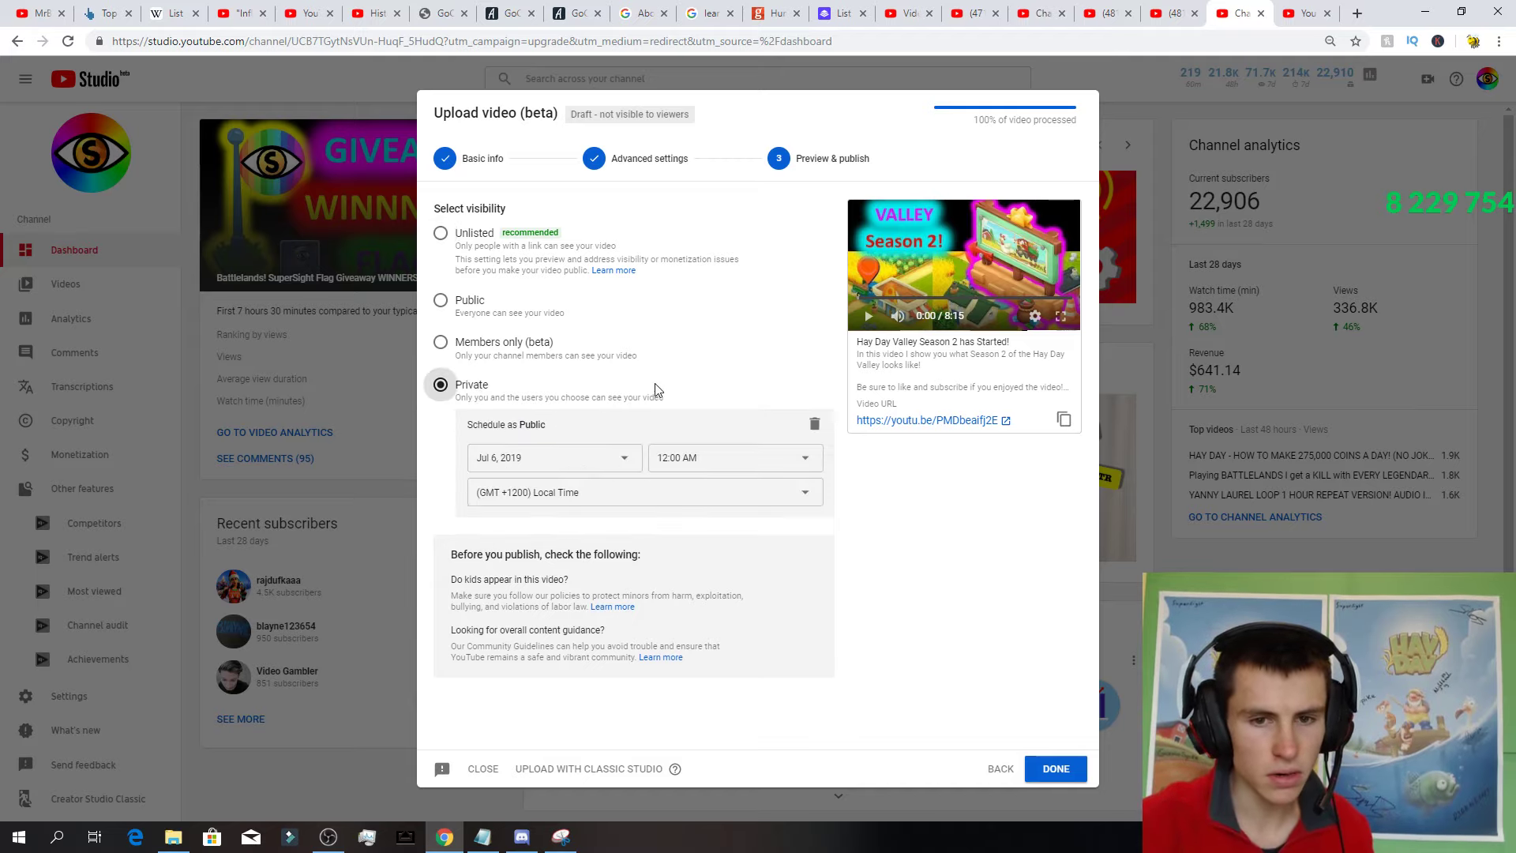
{"action": "left_click", "coordinate": [467, 303]}
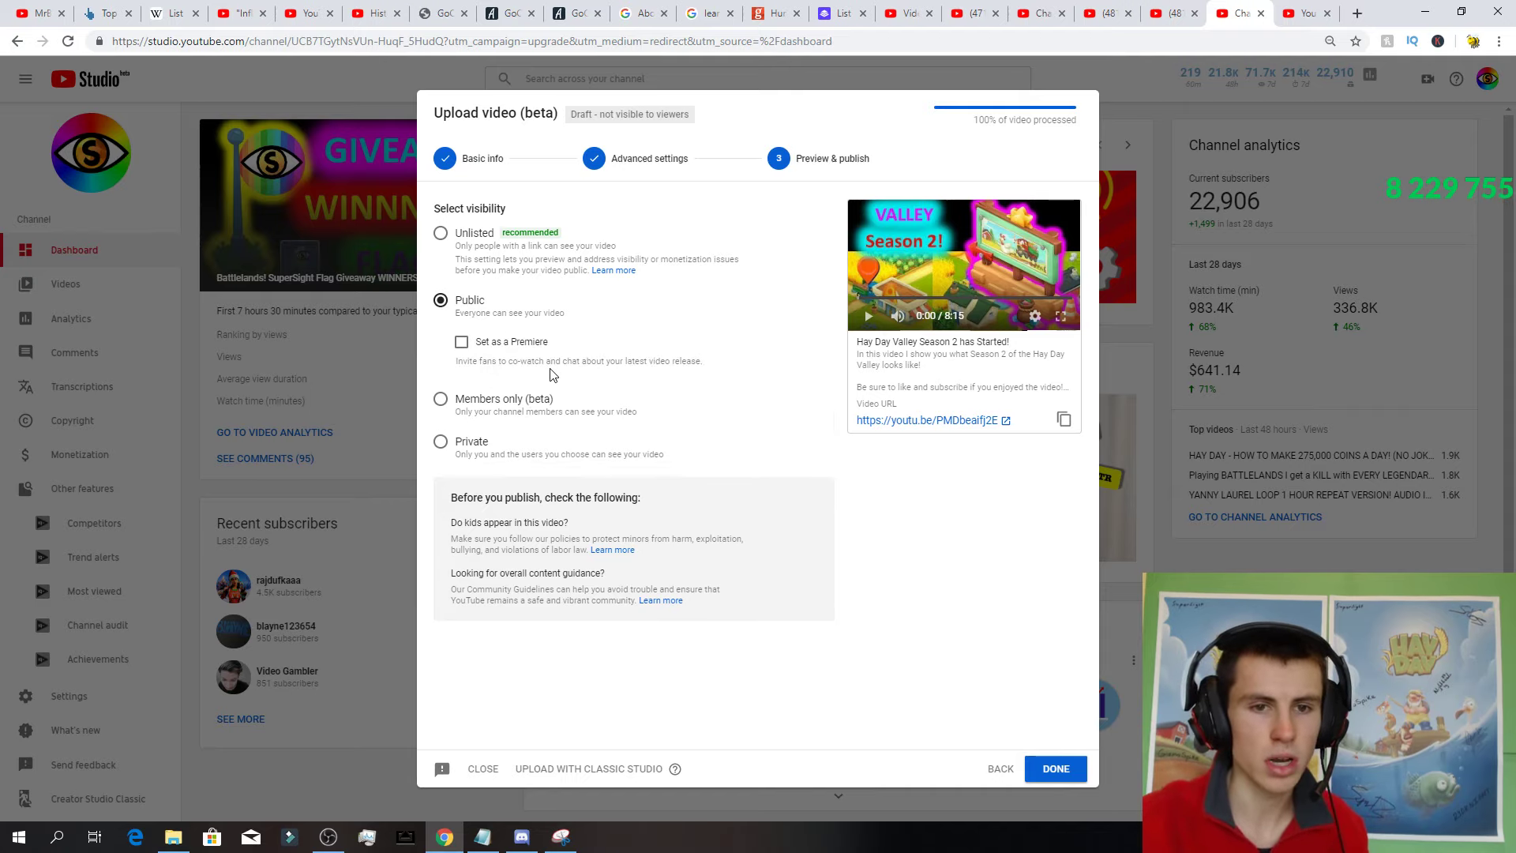
{"action": "left_click", "coordinate": [467, 237]}
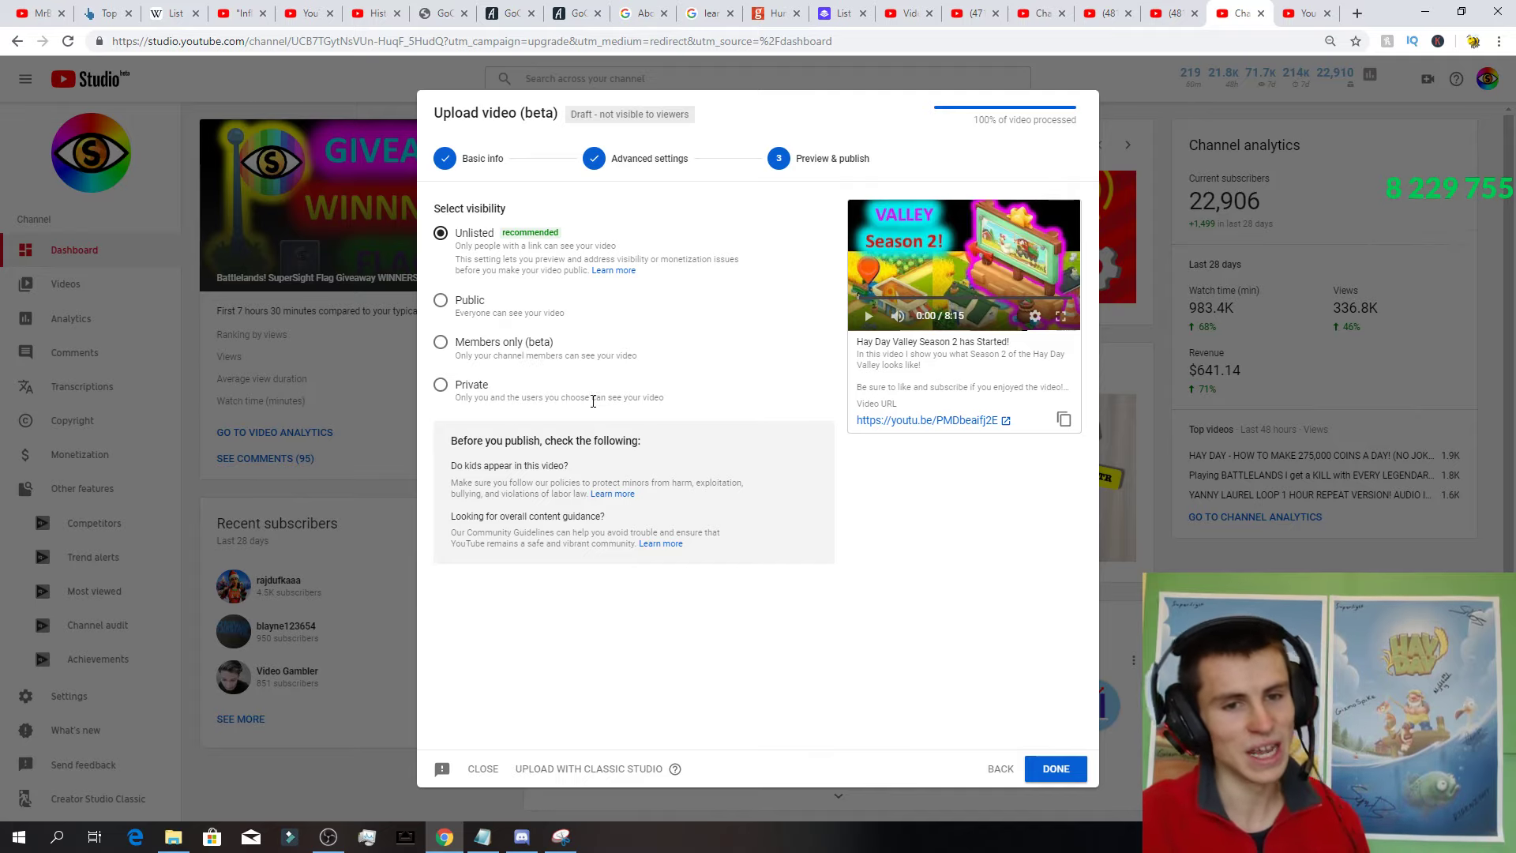
Set the video's visibility to Private and add a schedule for it to become public.
{"action": "left_click", "coordinate": [486, 389]}
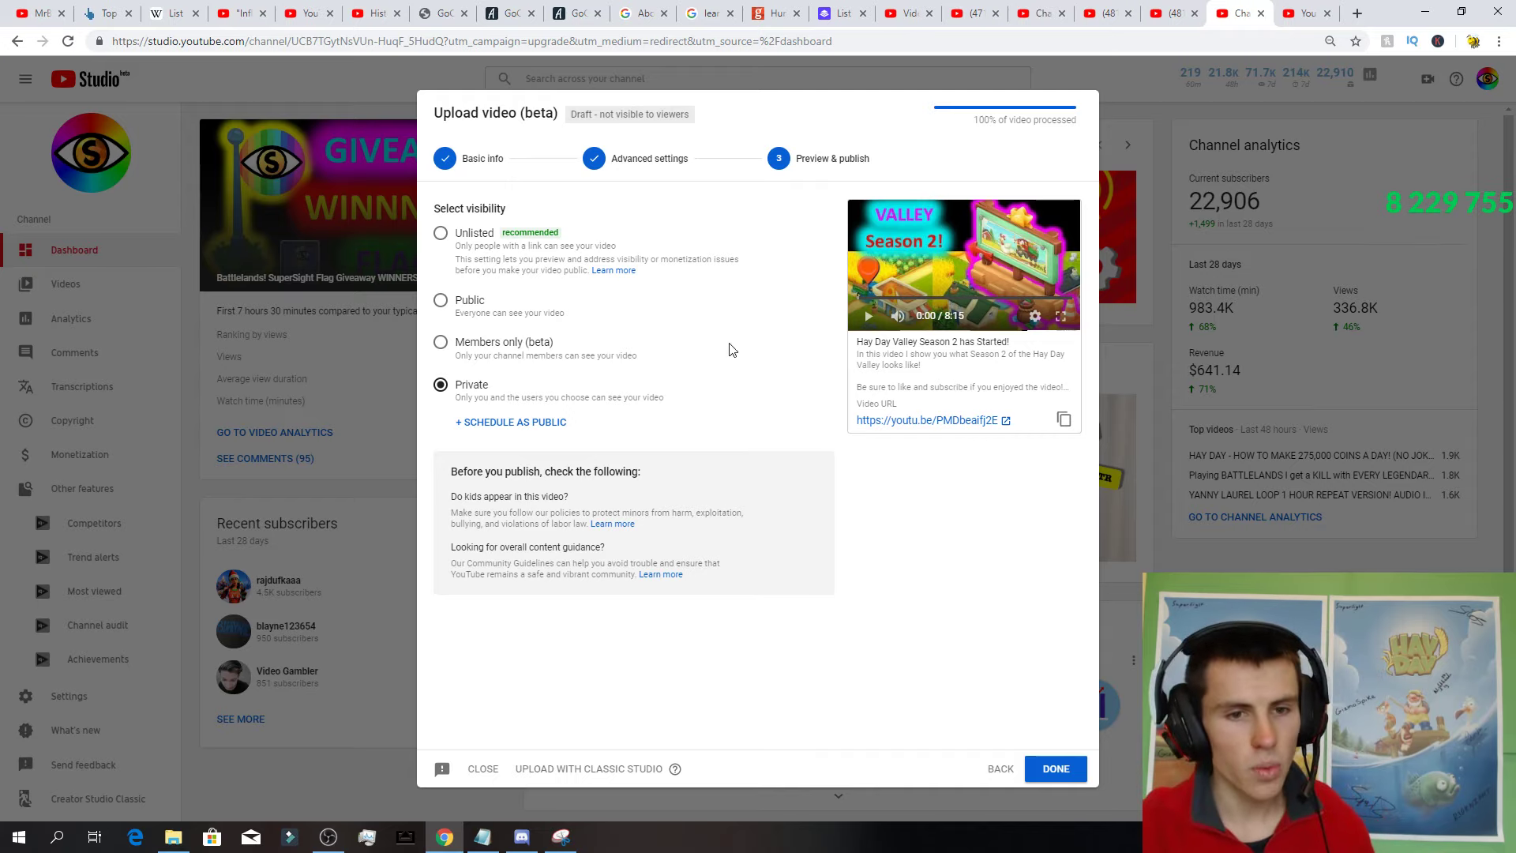
{"action": "left_click", "coordinate": [545, 424]}
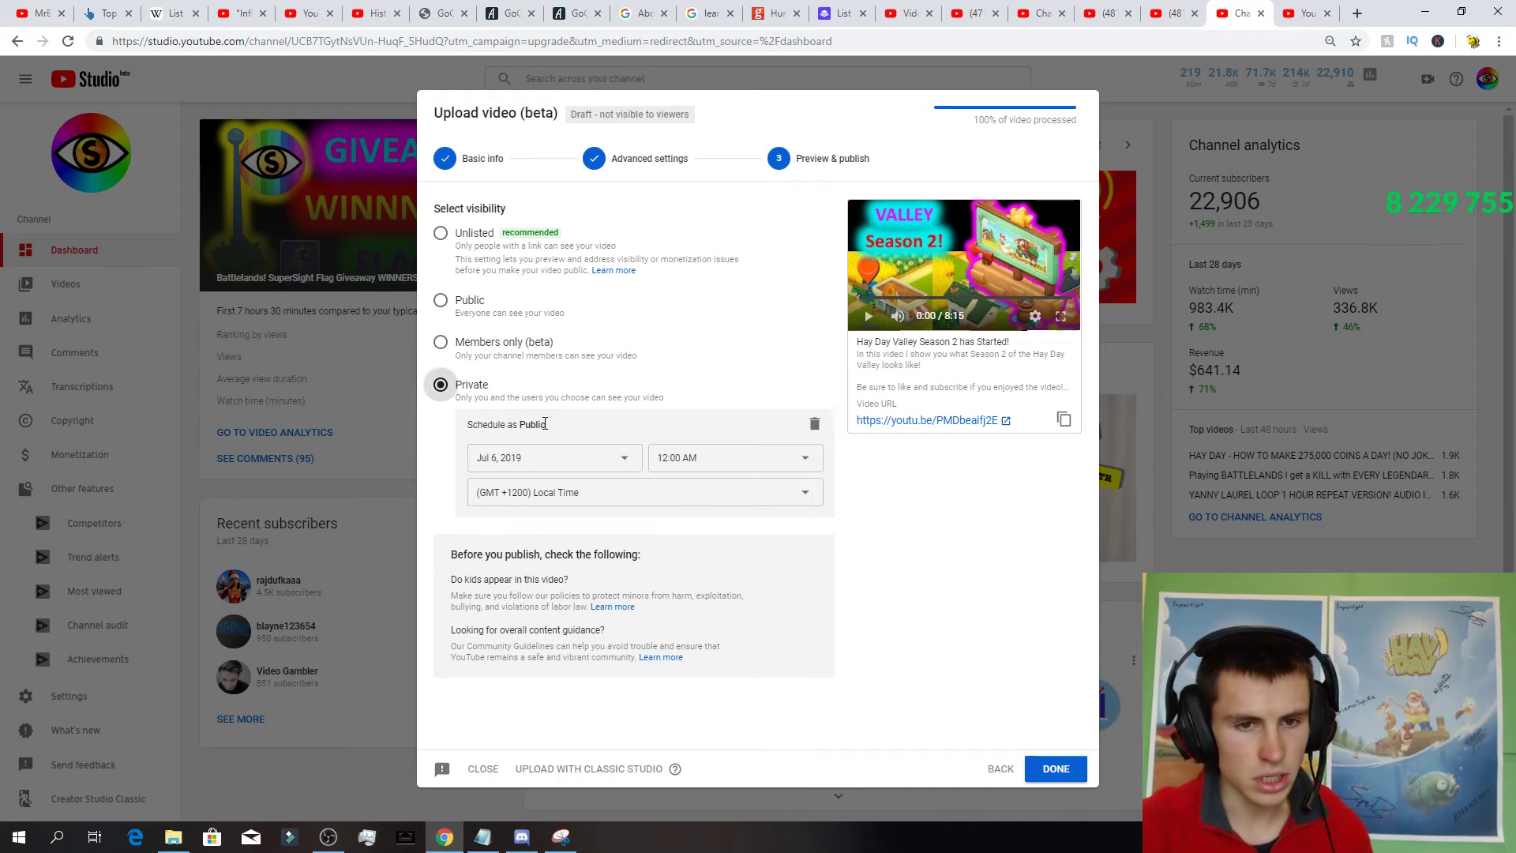
{"action": "left_click", "coordinate": [716, 458]}
{"action": "scroll", "coordinate": [711, 490], "scroll_direction": "down", "scroll_amount": 8}
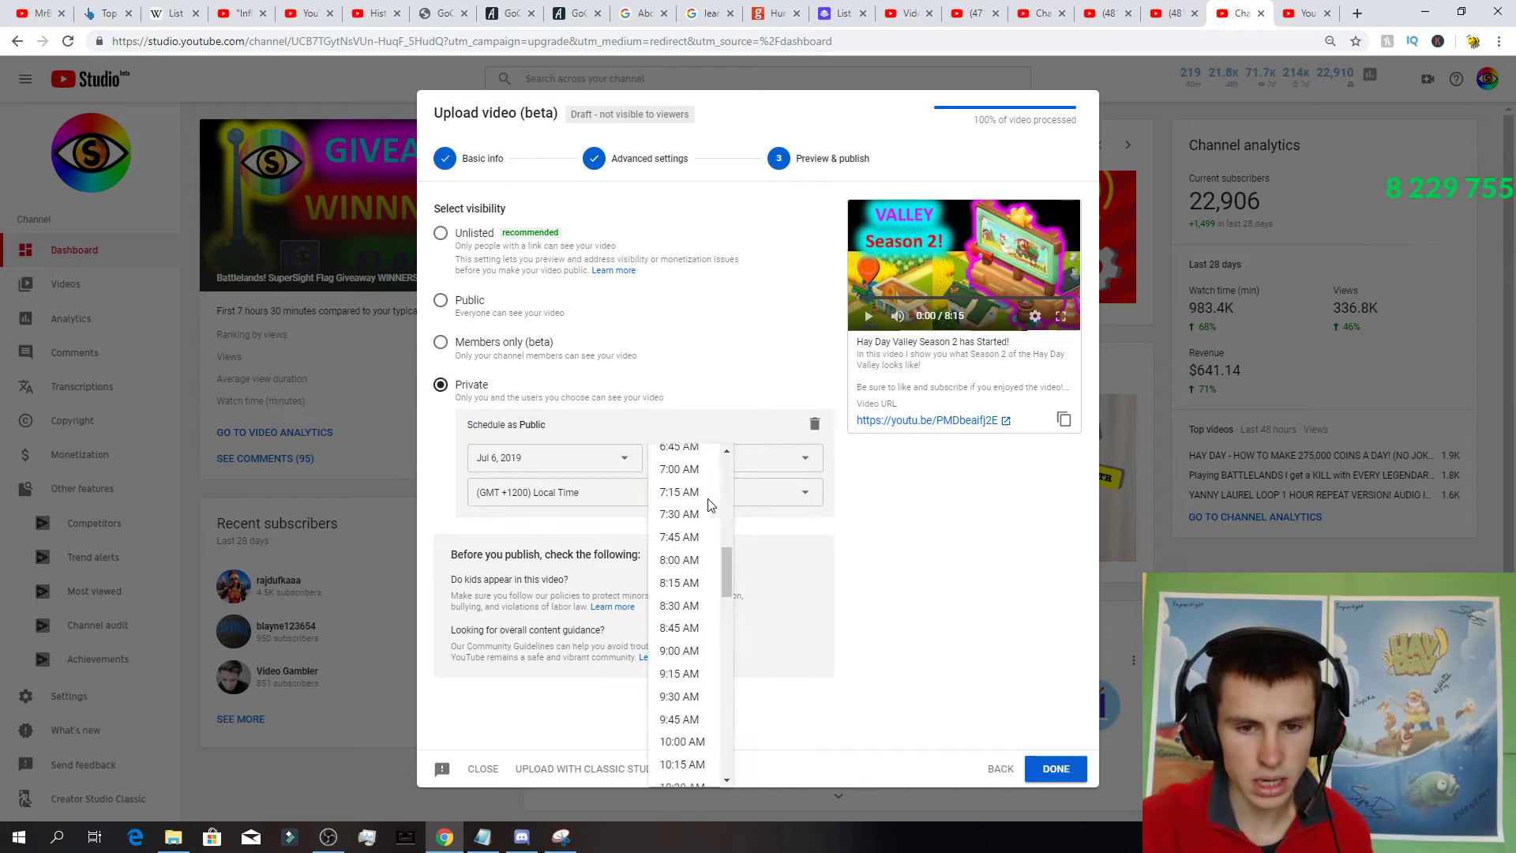
{"action": "scroll", "coordinate": [710, 505], "scroll_direction": "down", "scroll_amount": 7}
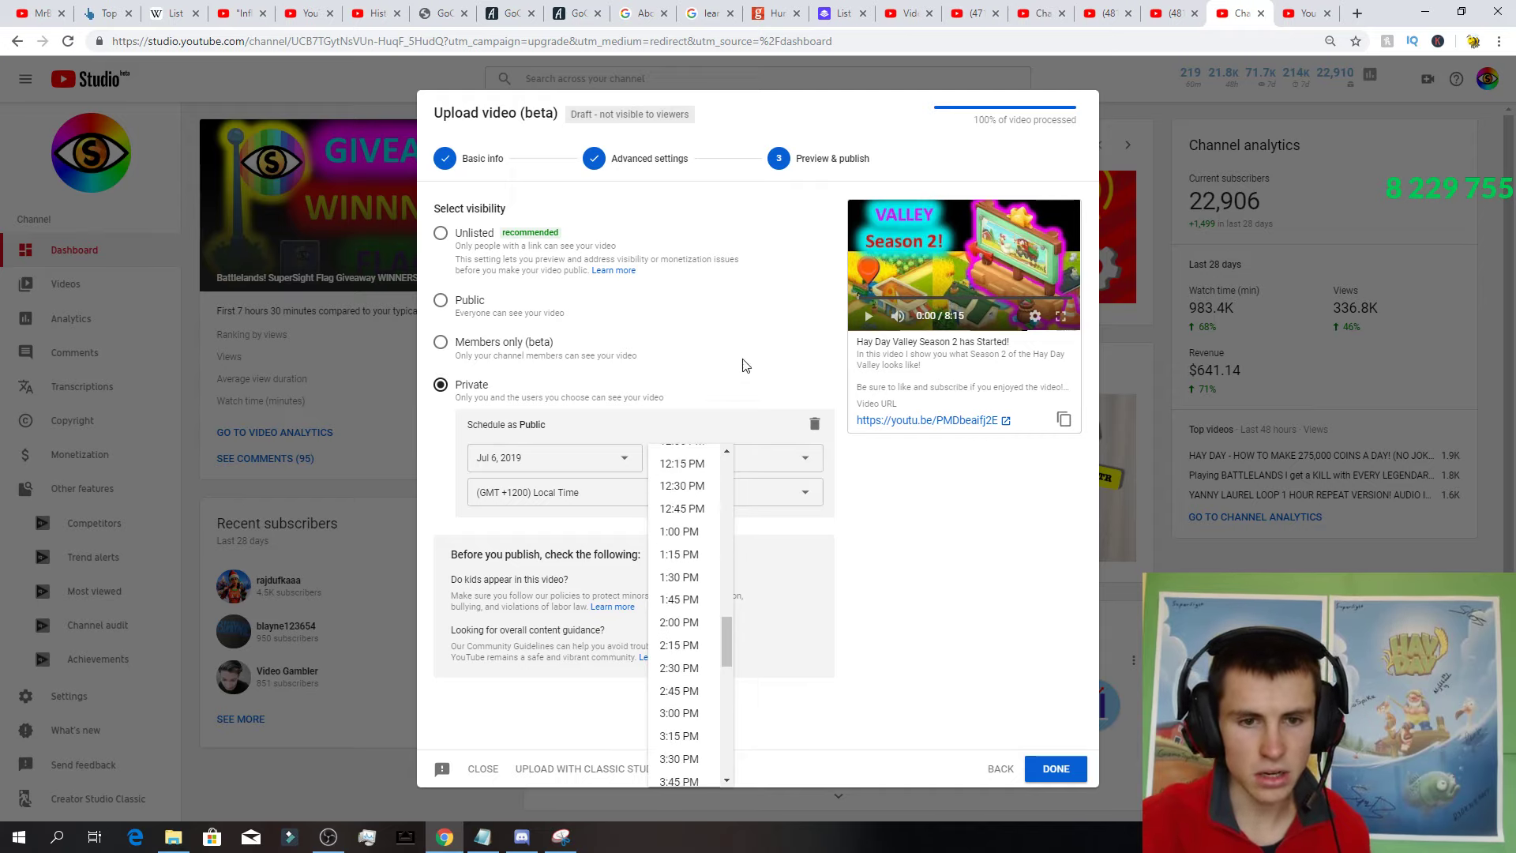
{"action": "left_click", "coordinate": [683, 509]}
{"action": "left_click", "coordinate": [710, 492]}
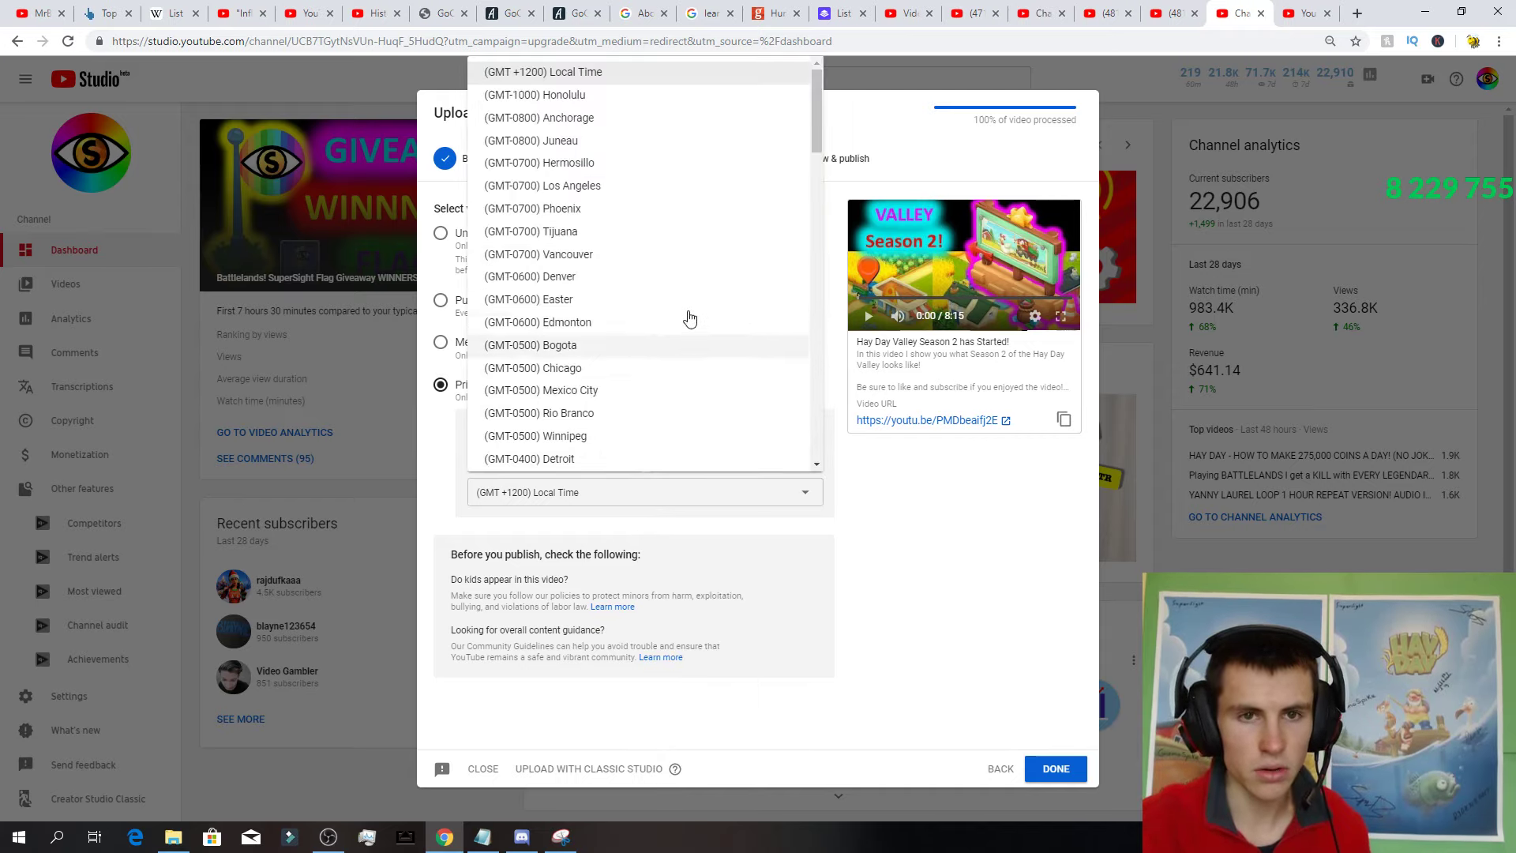
{"action": "scroll", "coordinate": [644, 348], "scroll_direction": "down", "scroll_amount": 15}
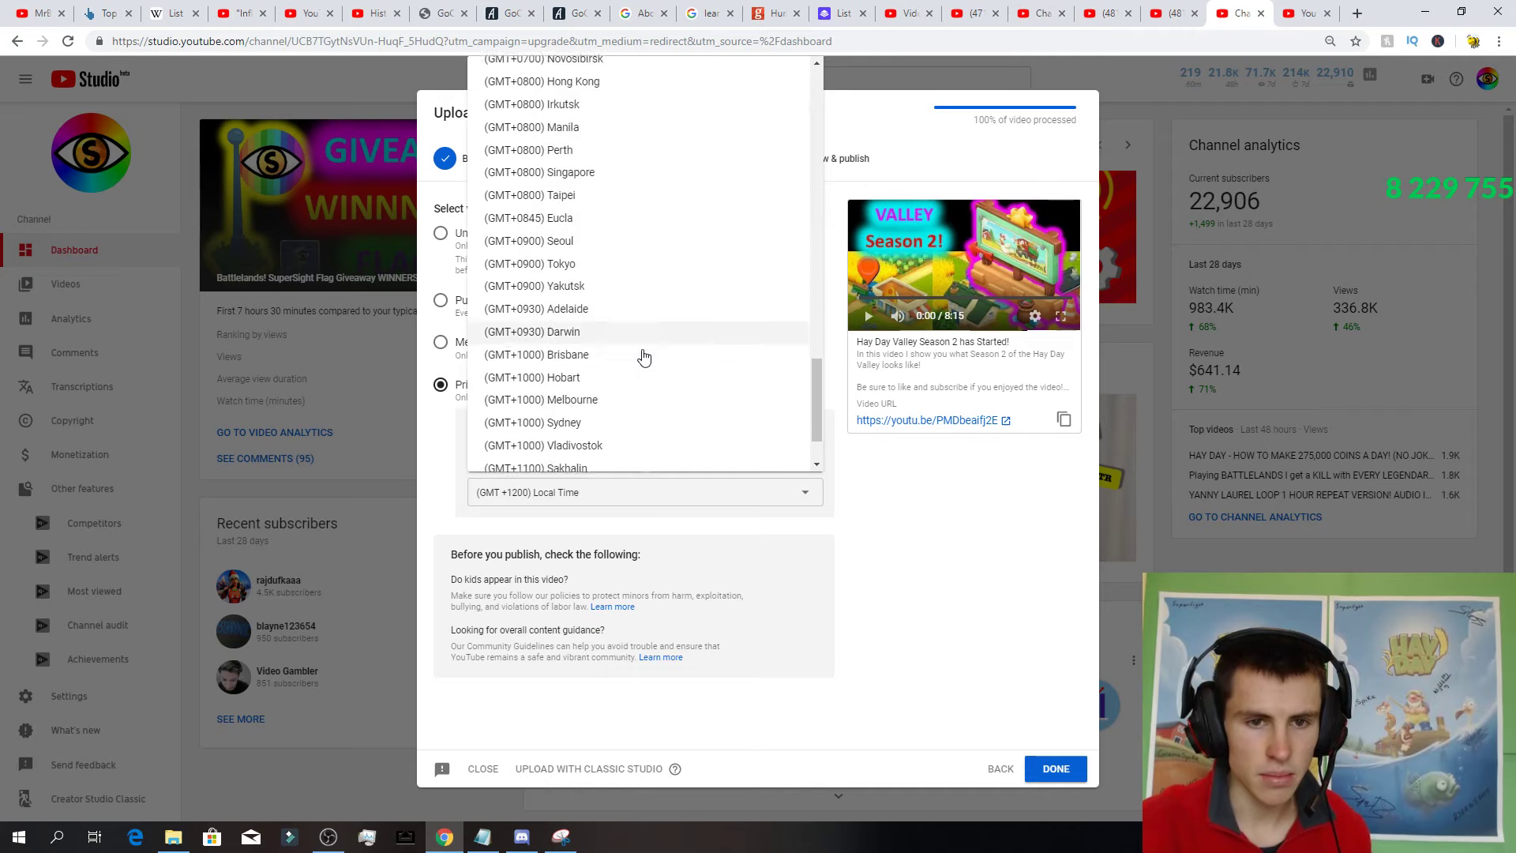
{"action": "scroll", "coordinate": [643, 358], "scroll_direction": "down", "scroll_amount": 2}
{"action": "left_click", "coordinate": [691, 510]}
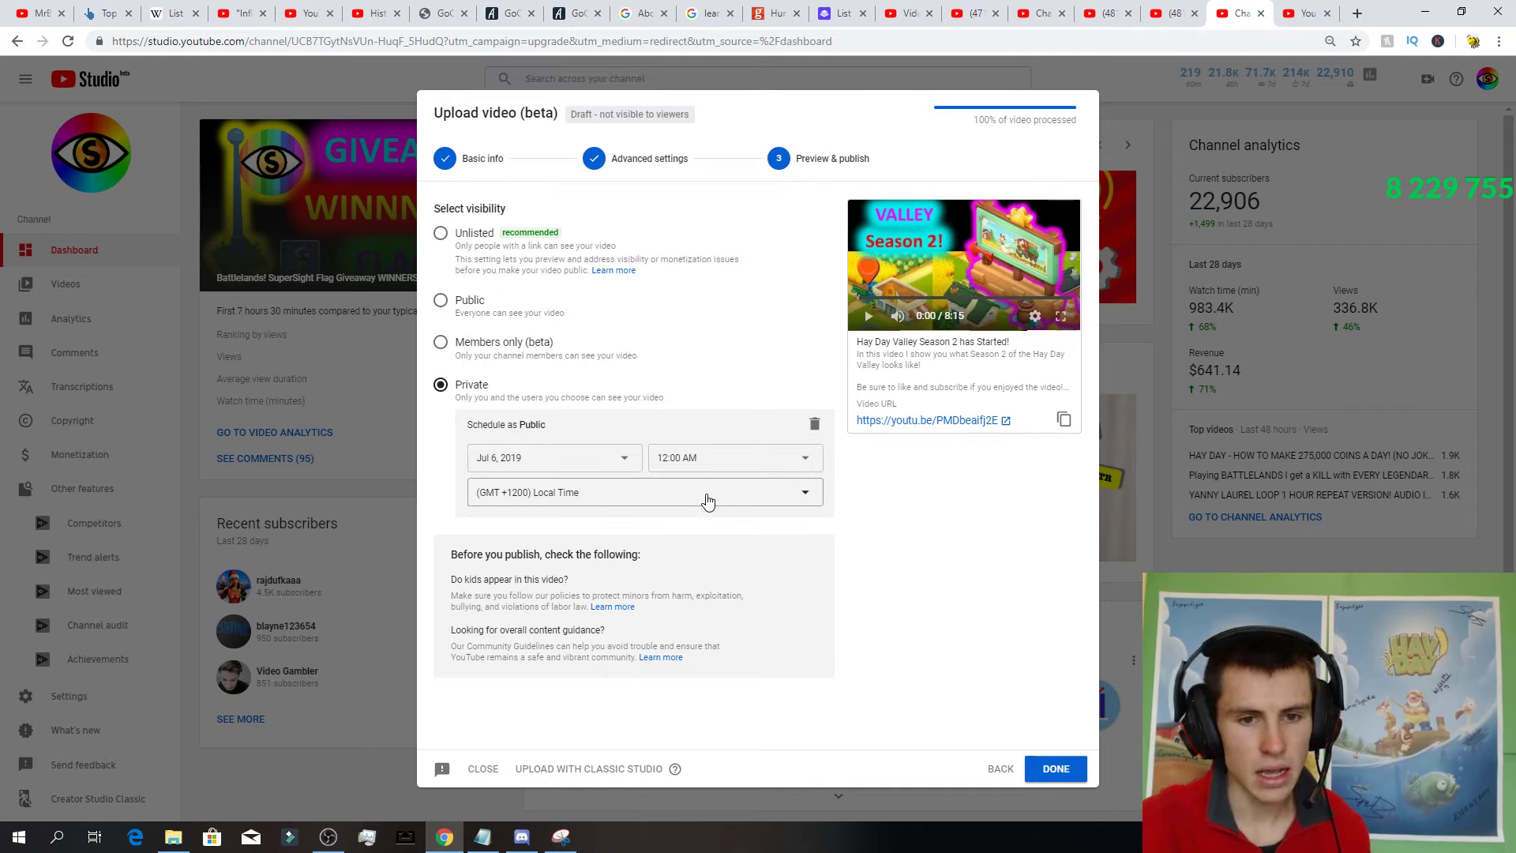
Schedule the video to become public on Jul 5, 2019 at 7:00 PM and finish the upload.
{"action": "left_click", "coordinate": [758, 455]}
{"action": "scroll", "coordinate": [702, 522], "scroll_direction": "down", "scroll_amount": 6}
{"action": "scroll", "coordinate": [701, 533], "scroll_direction": "down", "scroll_amount": 15}
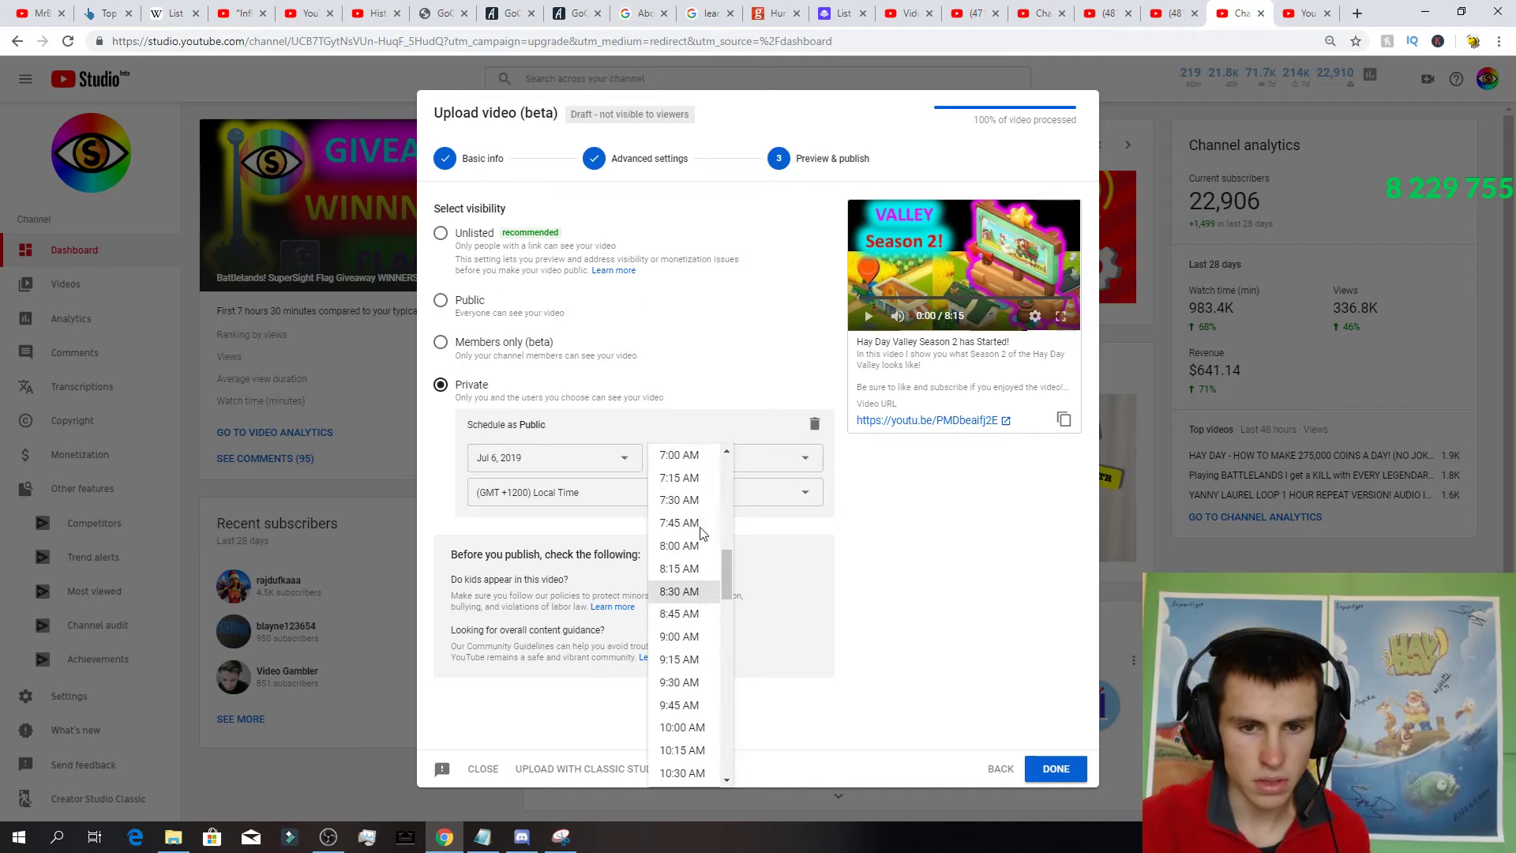
{"action": "left_click", "coordinate": [696, 601]}
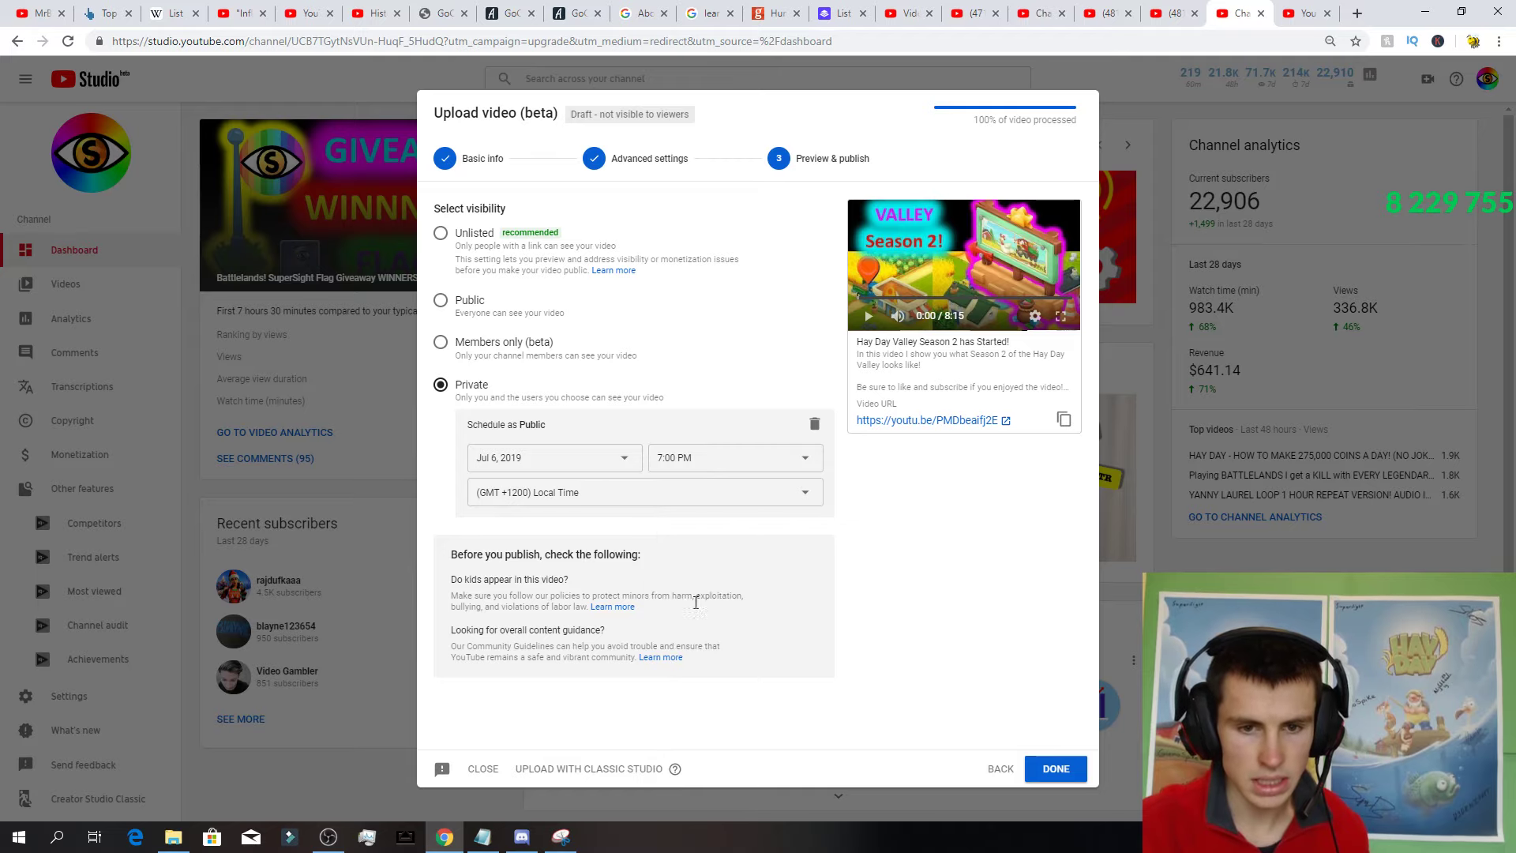
{"action": "left_click", "coordinate": [597, 456]}
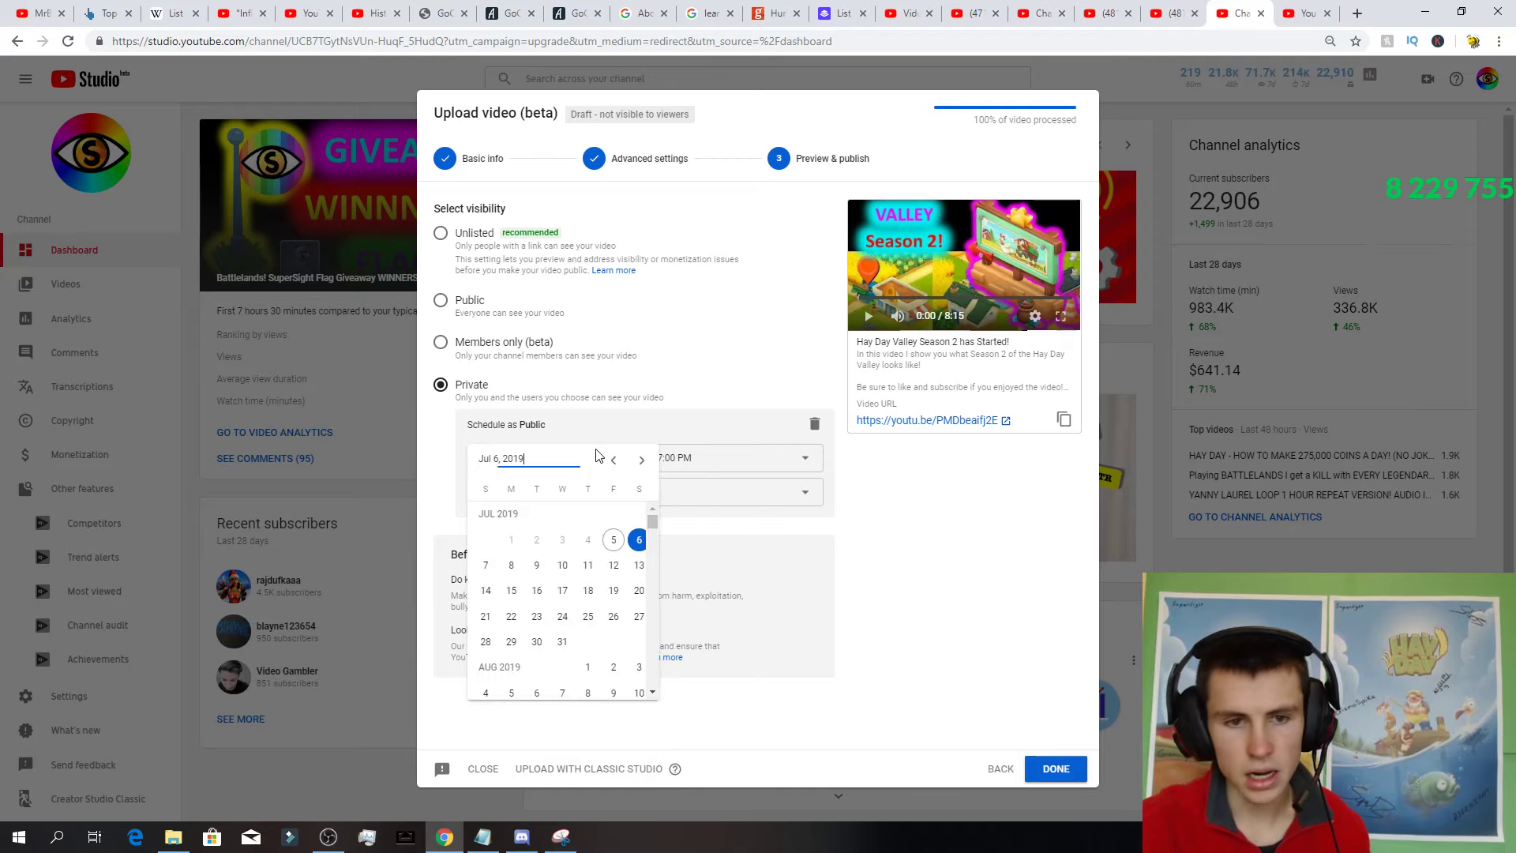
{"action": "left_click", "coordinate": [613, 540]}
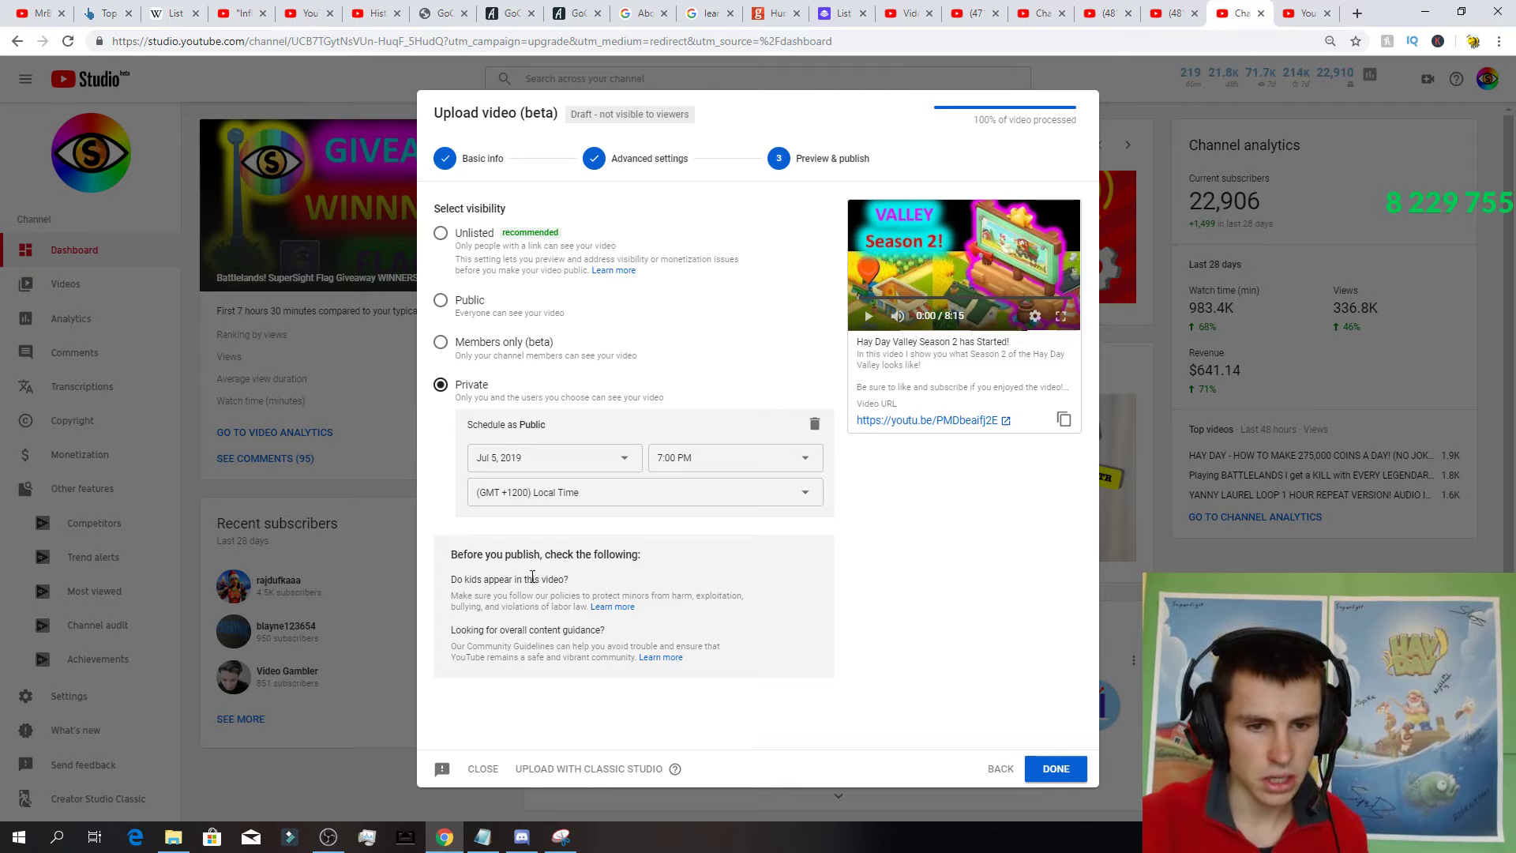
{"action": "left_click", "coordinate": [1056, 771]}
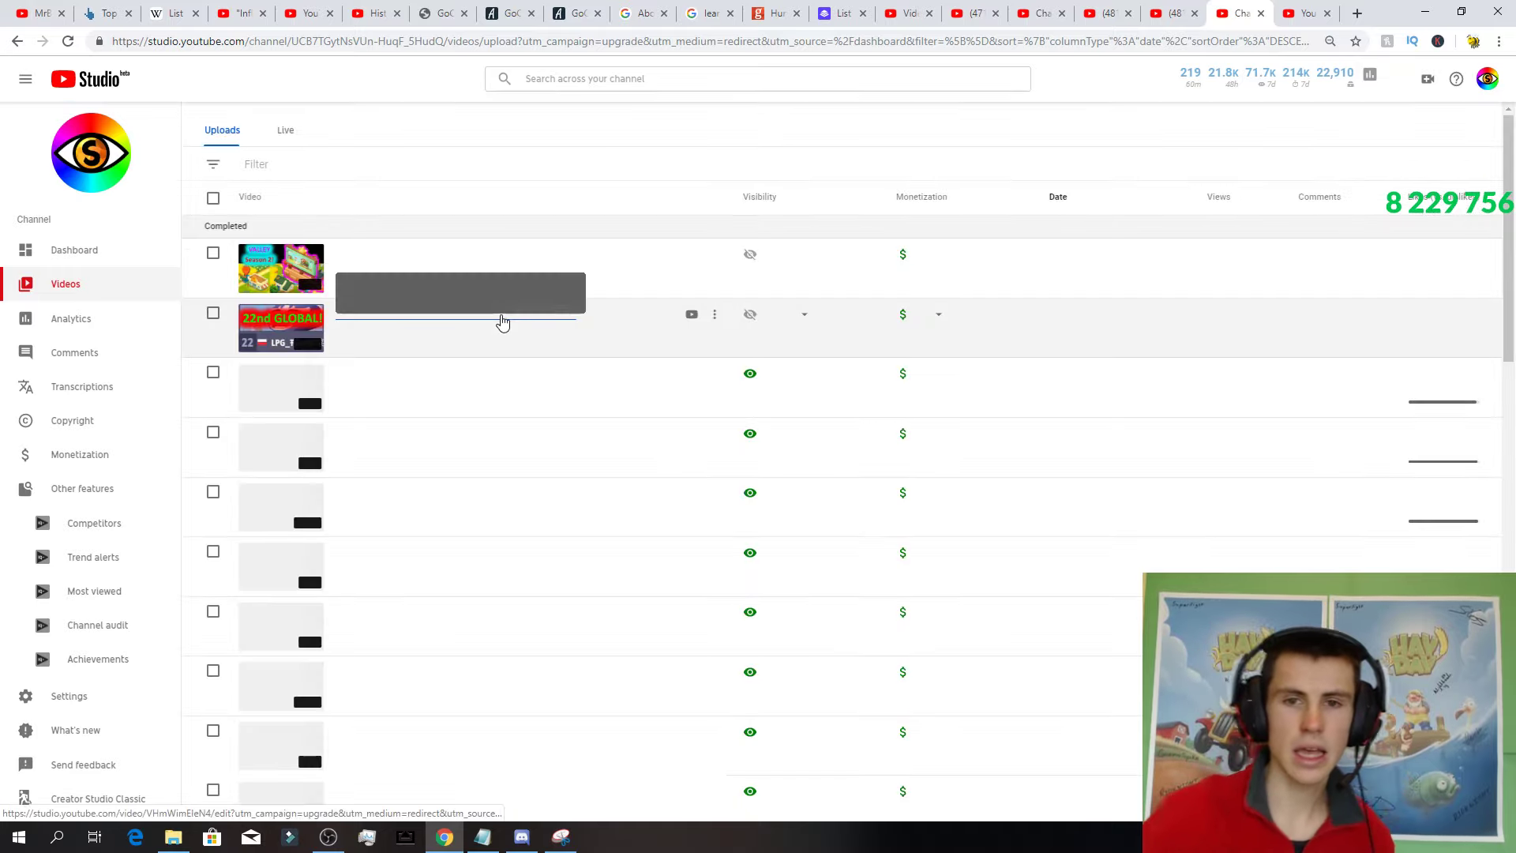
Check the visibility and schedule settings of "Hay Day Valley Season 2 has Started!" in the uploads list.
{"action": "left_click", "coordinate": [798, 265]}
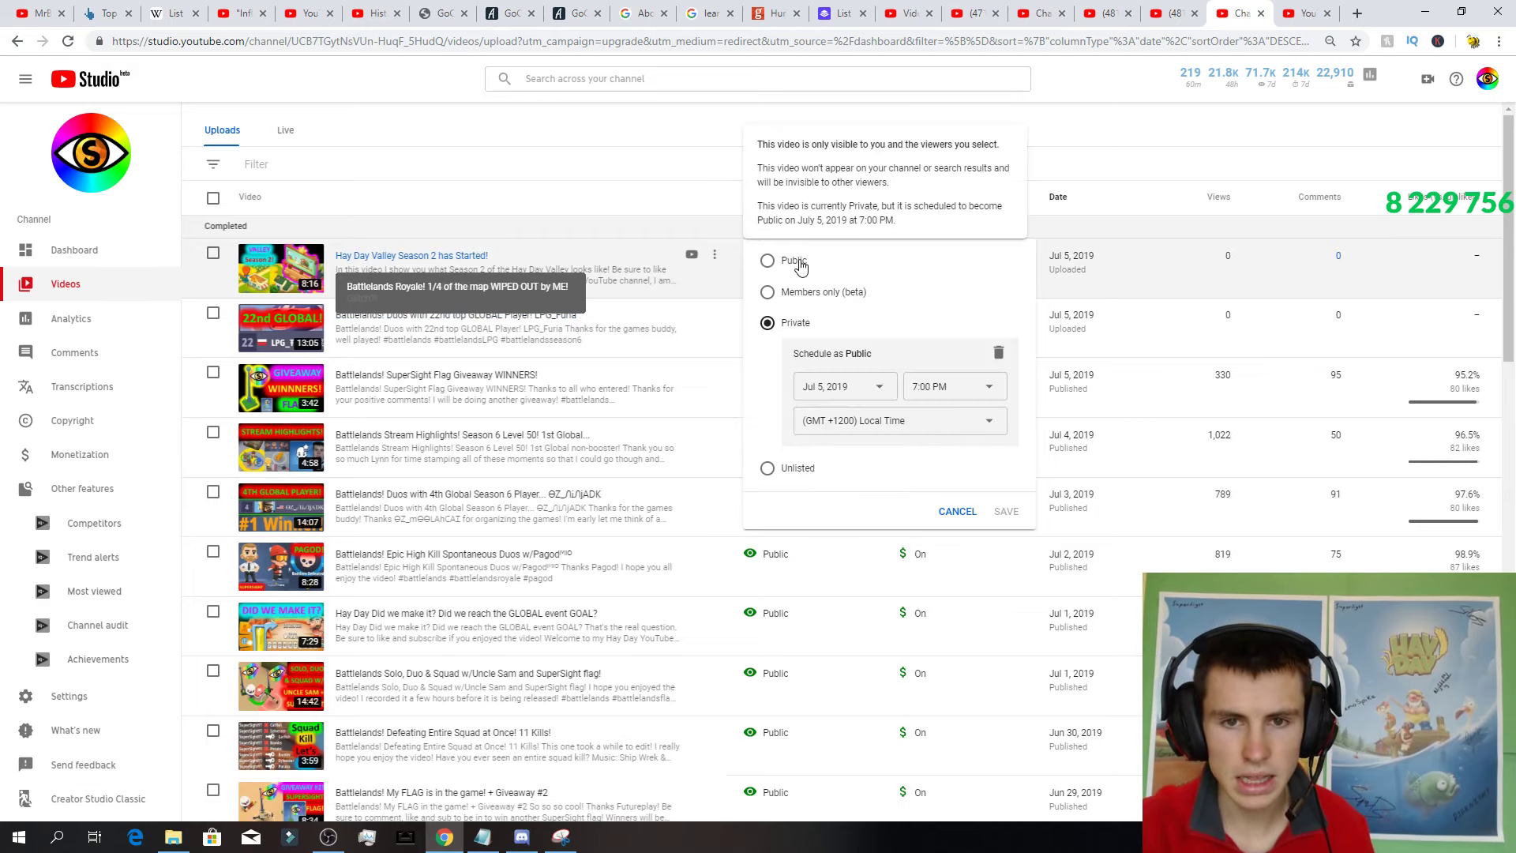
{"action": "left_click", "coordinate": [966, 192]}
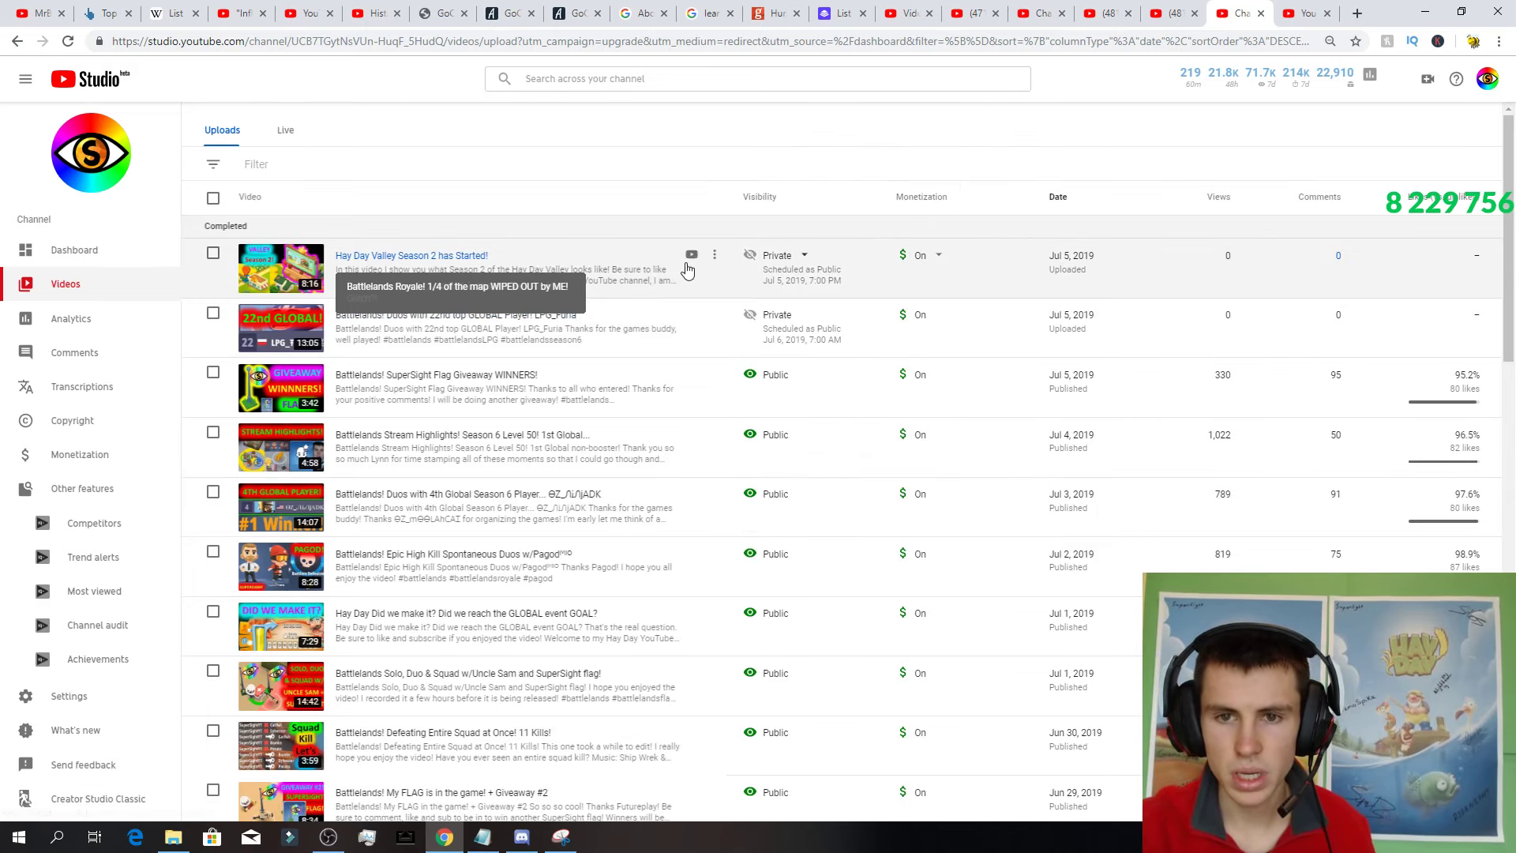